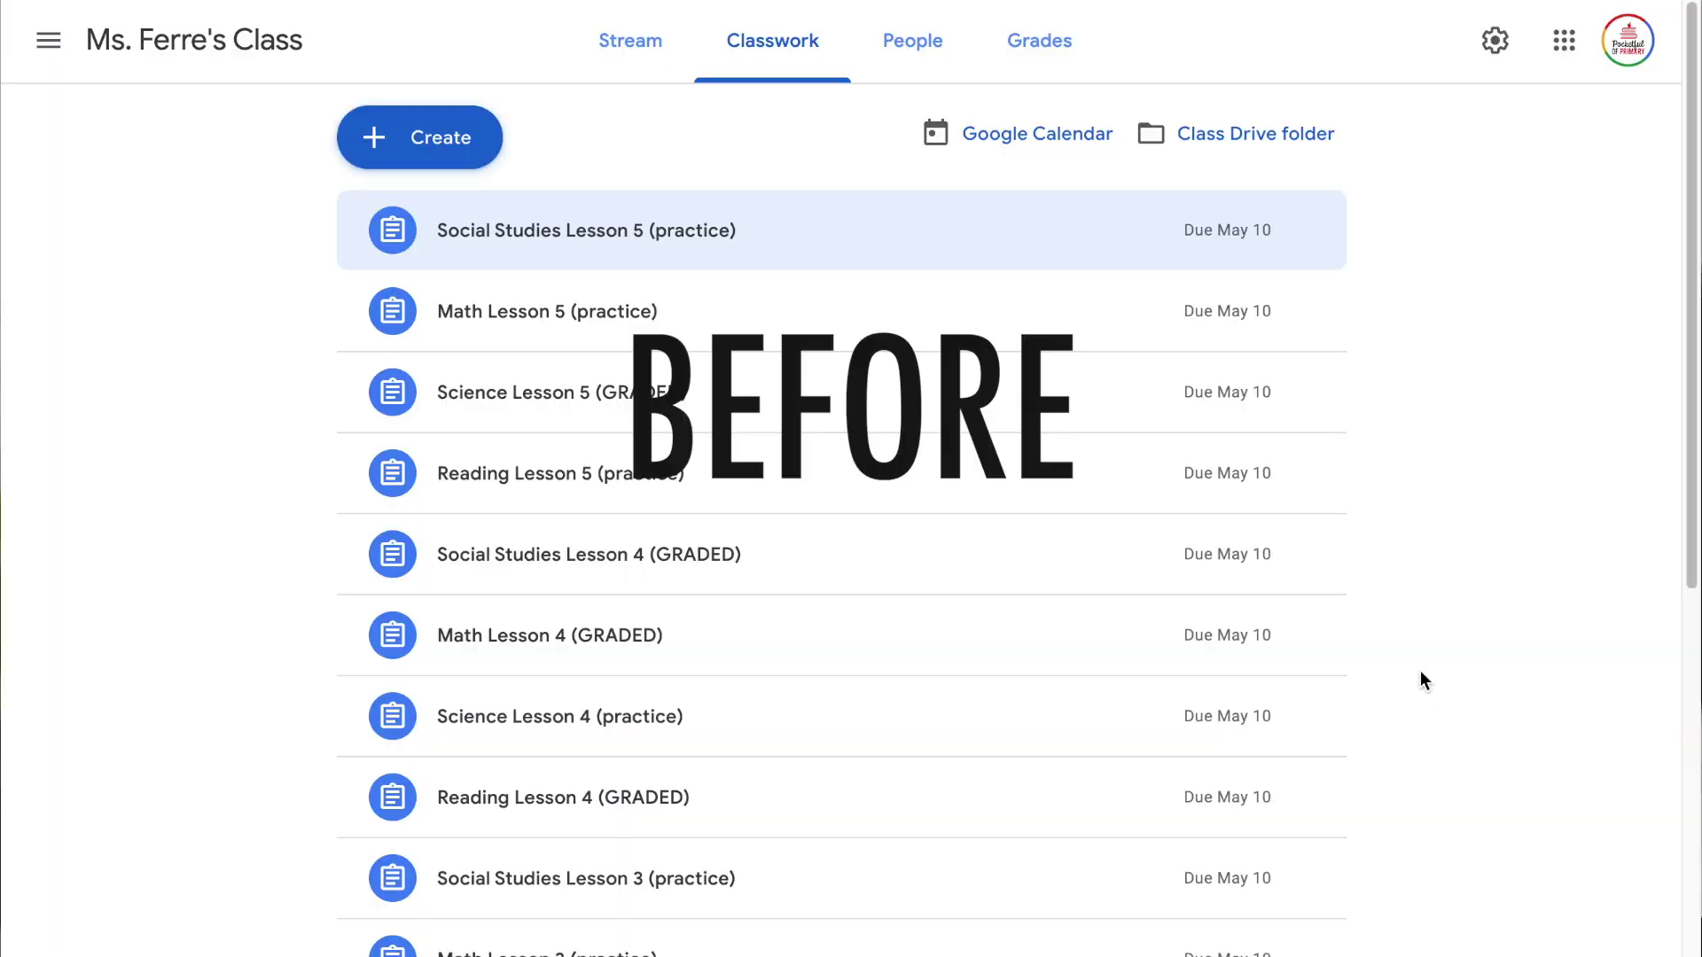
# In class settings, set the Stream permission to 'Students can only comment'
pyautogui.scroll(-5, 1421, 680)
pyautogui.scroll(-3, 1420, 681)
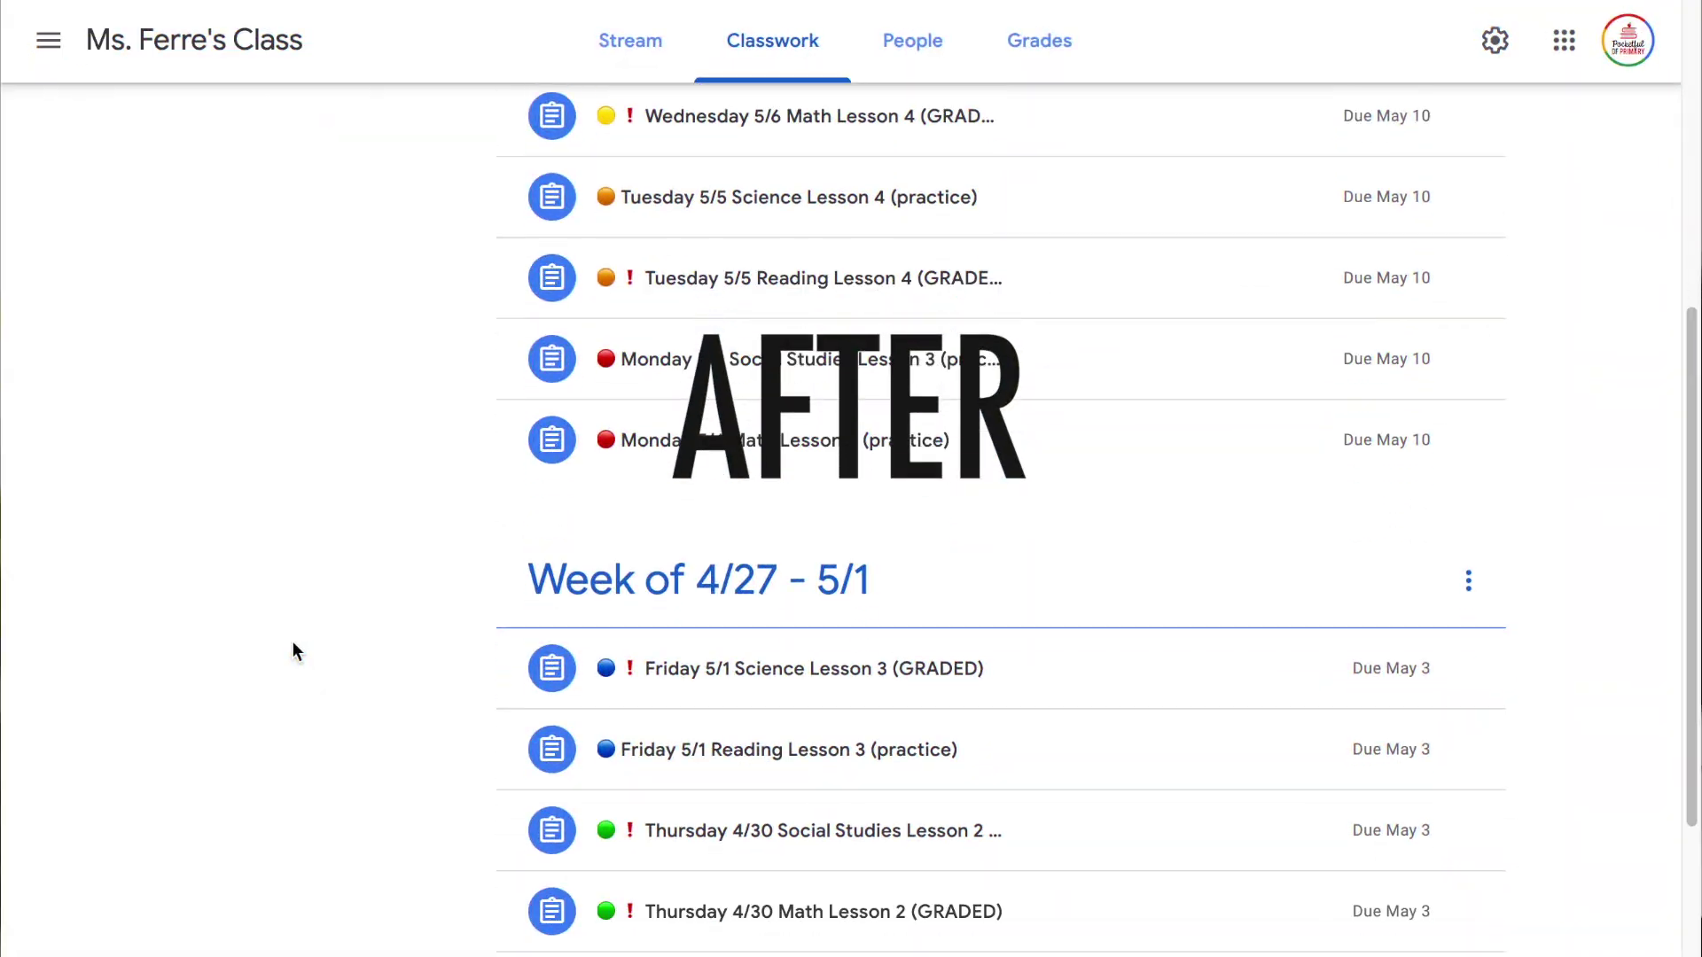
pyautogui.scroll(-5, 293, 642)
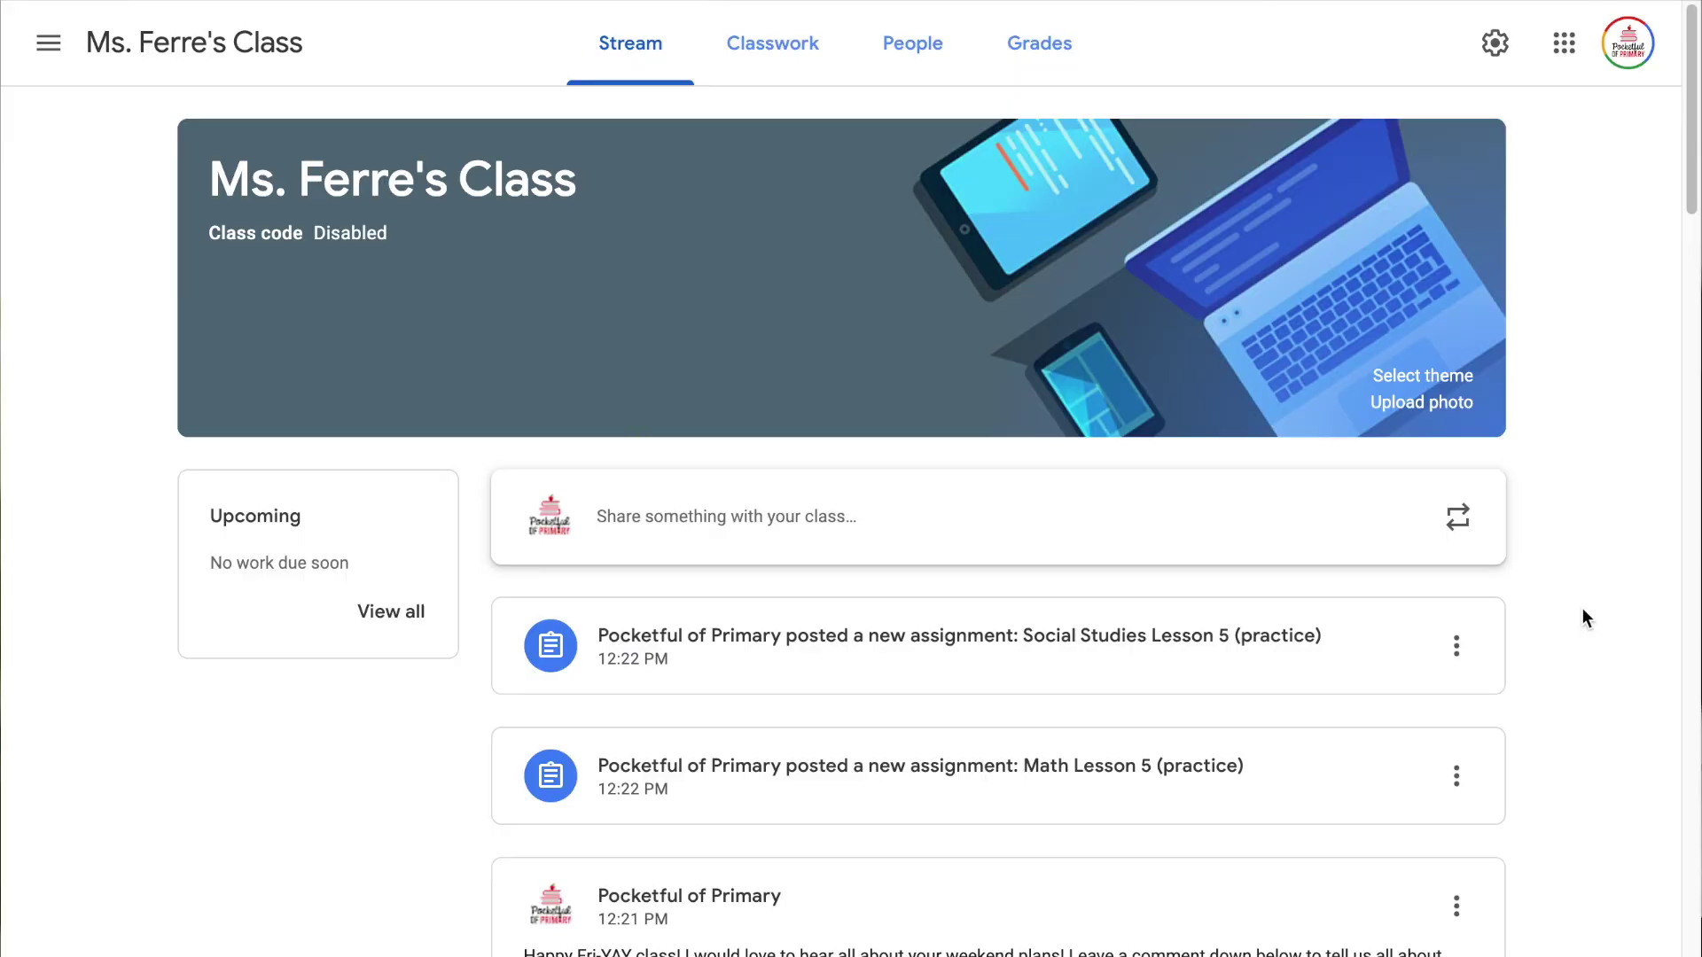
pyautogui.scroll(-8, 1581, 607)
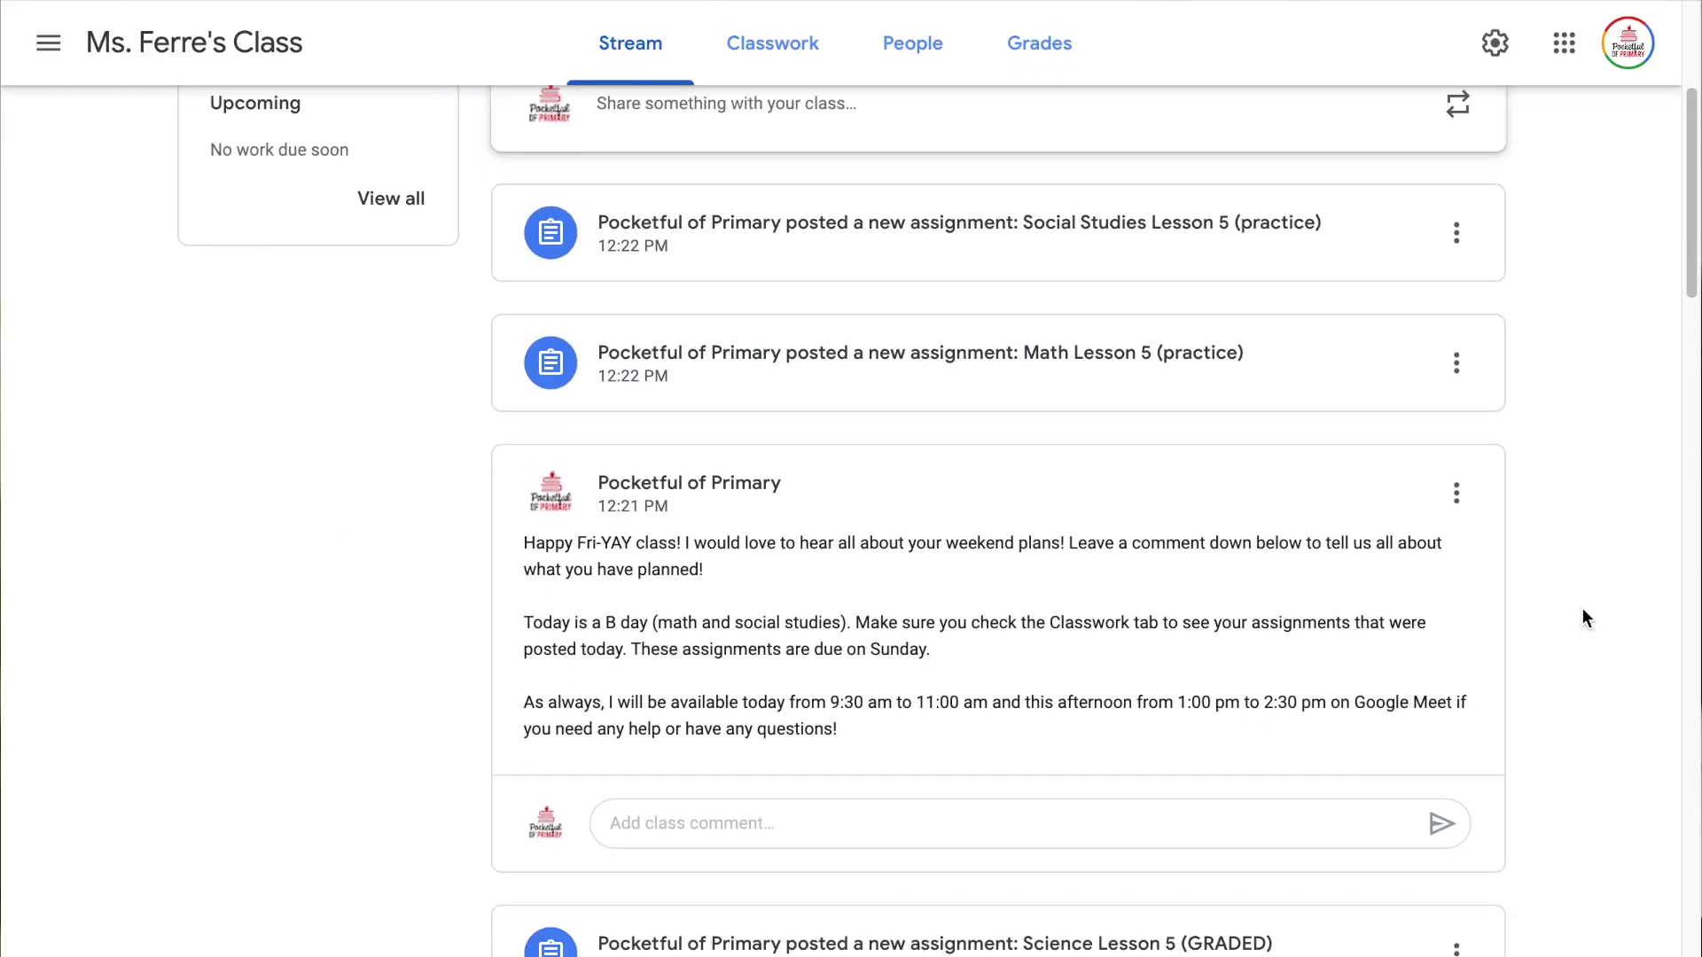
pyautogui.scroll(-8, 1581, 609)
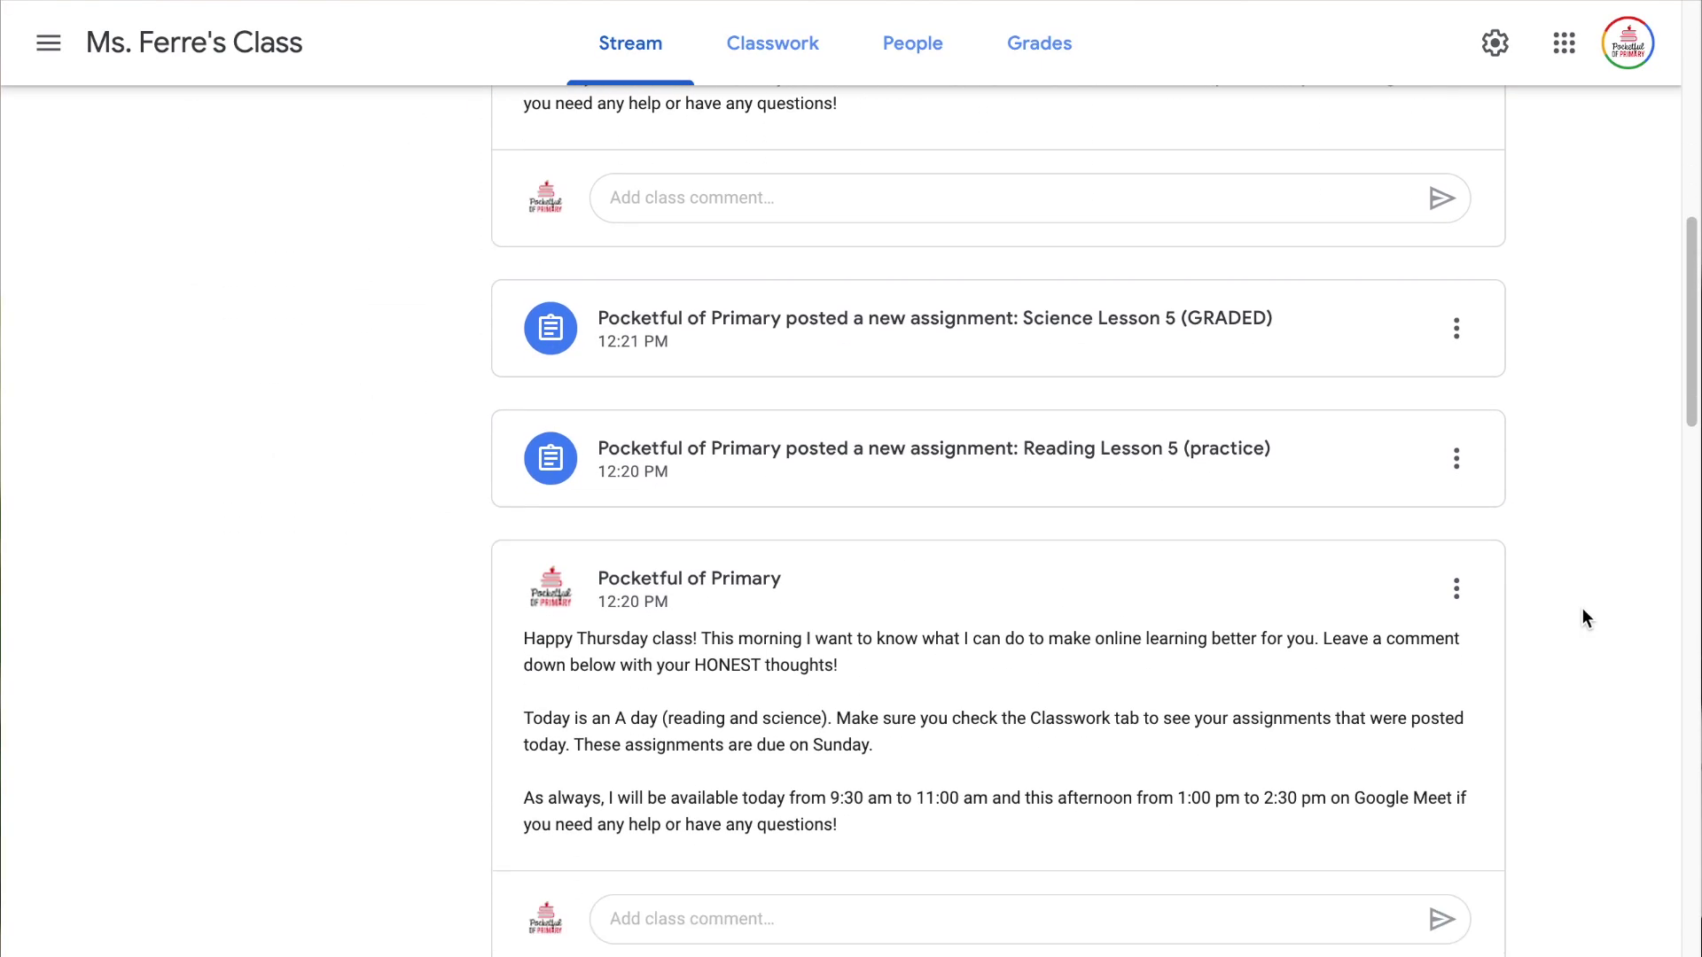
pyautogui.scroll(-8, 1582, 618)
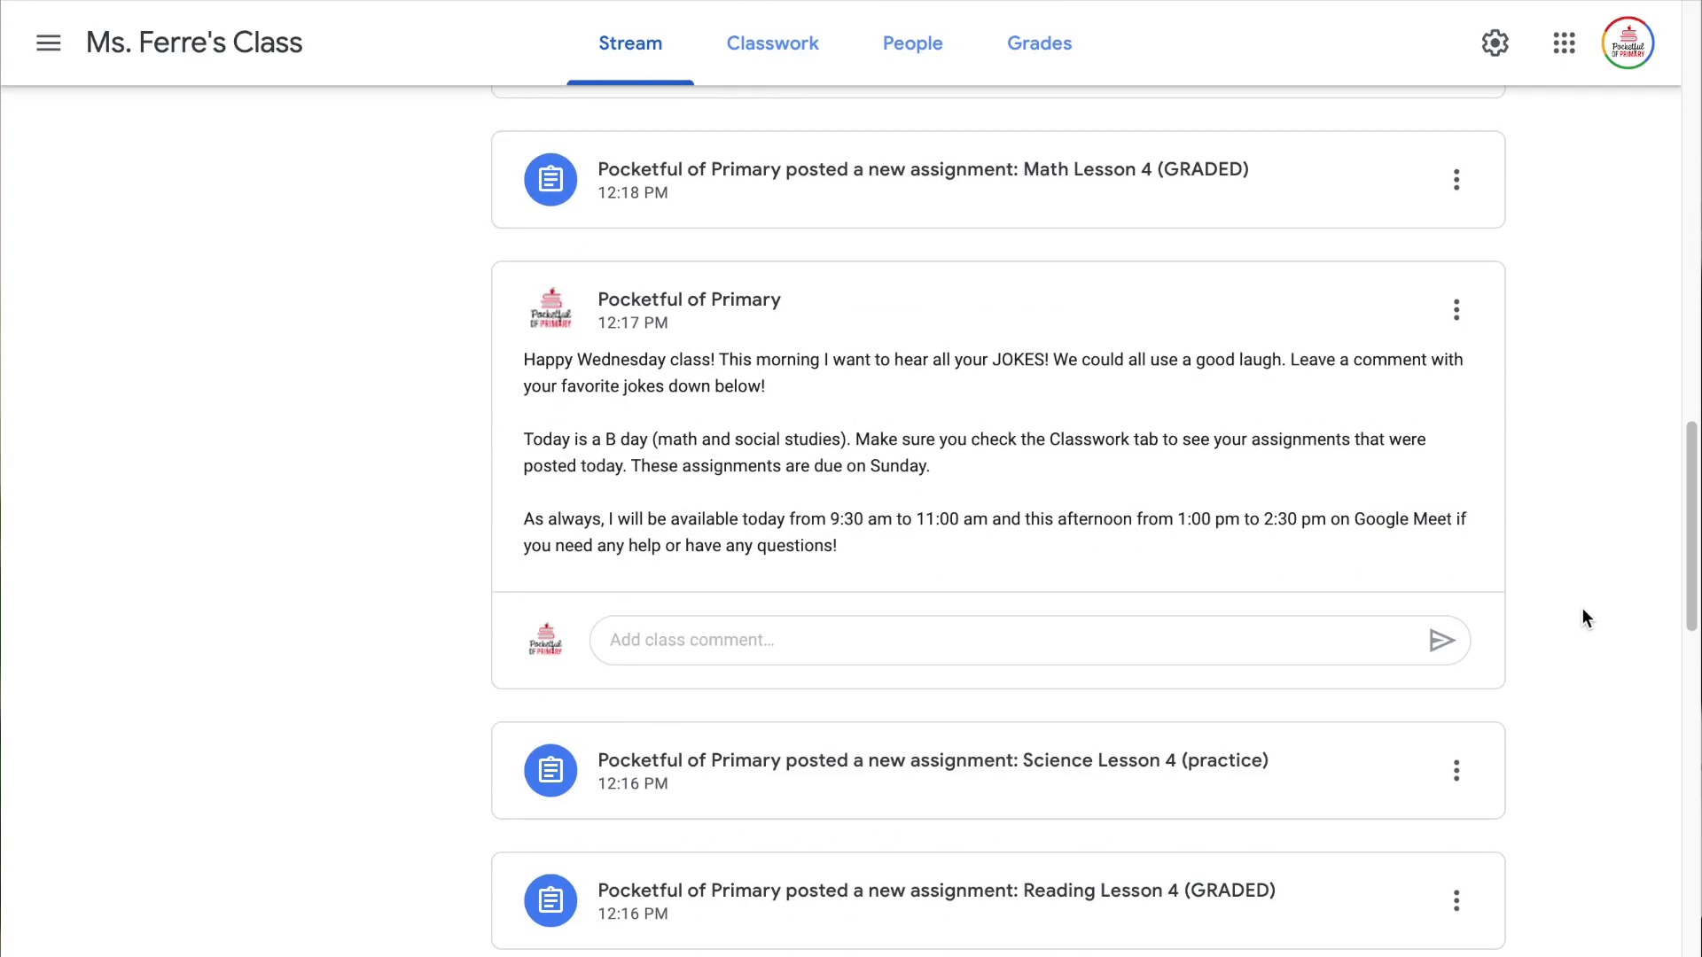
pyautogui.scroll(-8, 1582, 608)
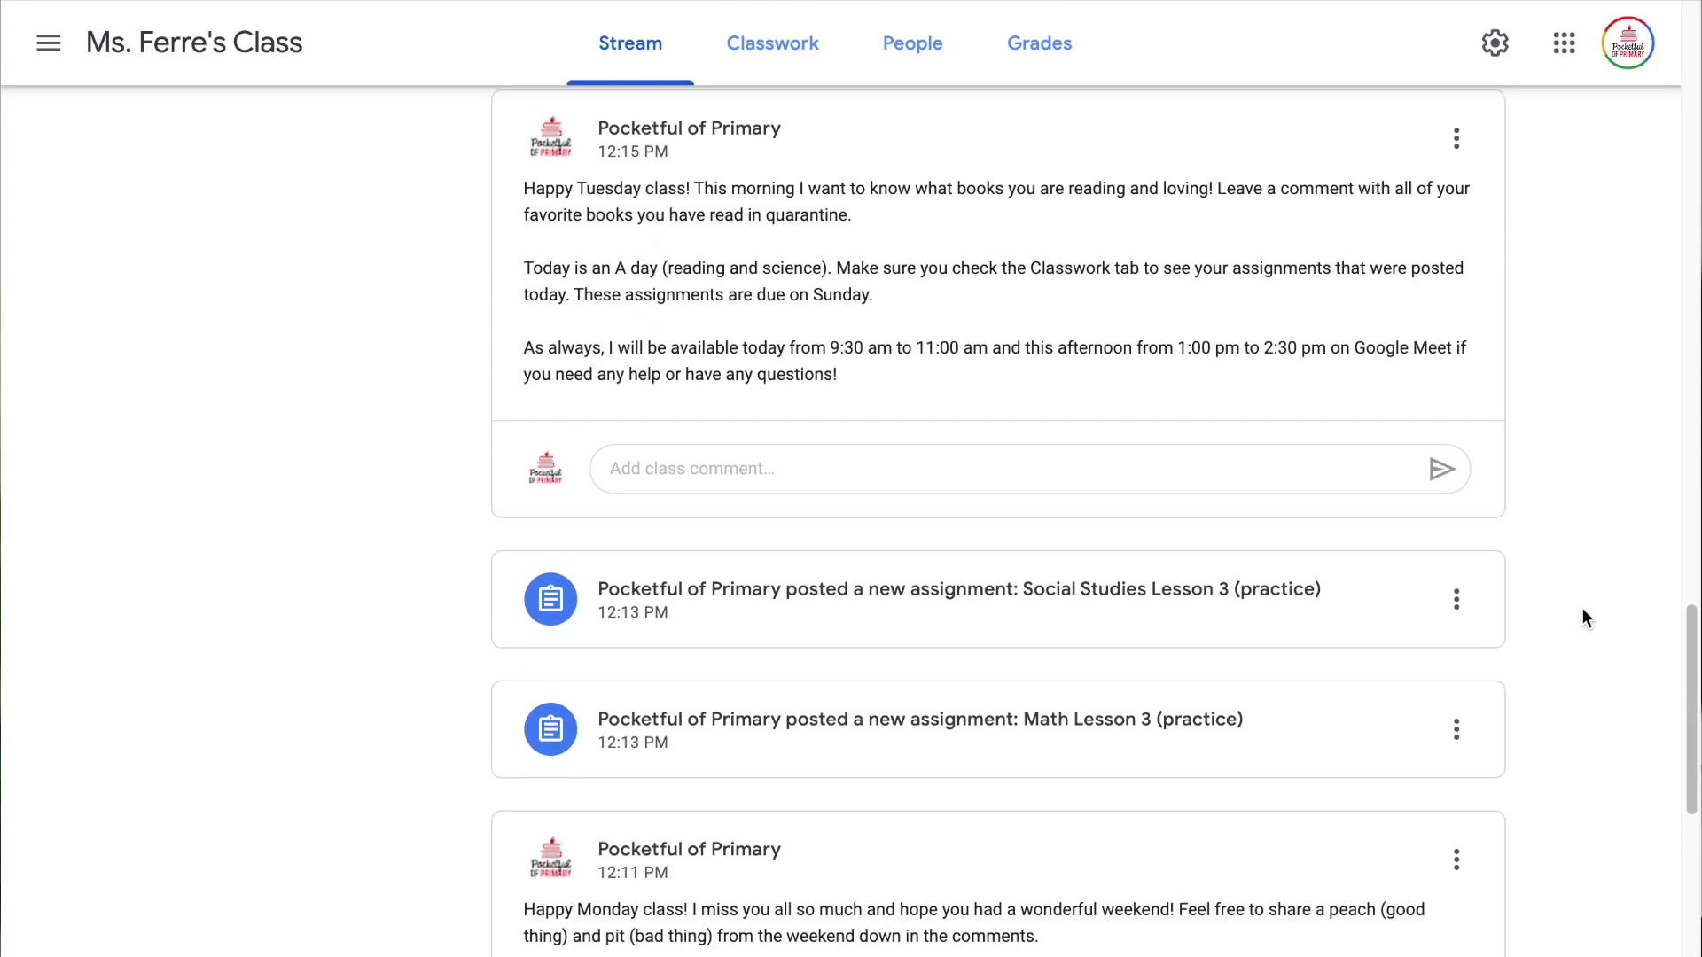
pyautogui.scroll(-9, 1582, 608)
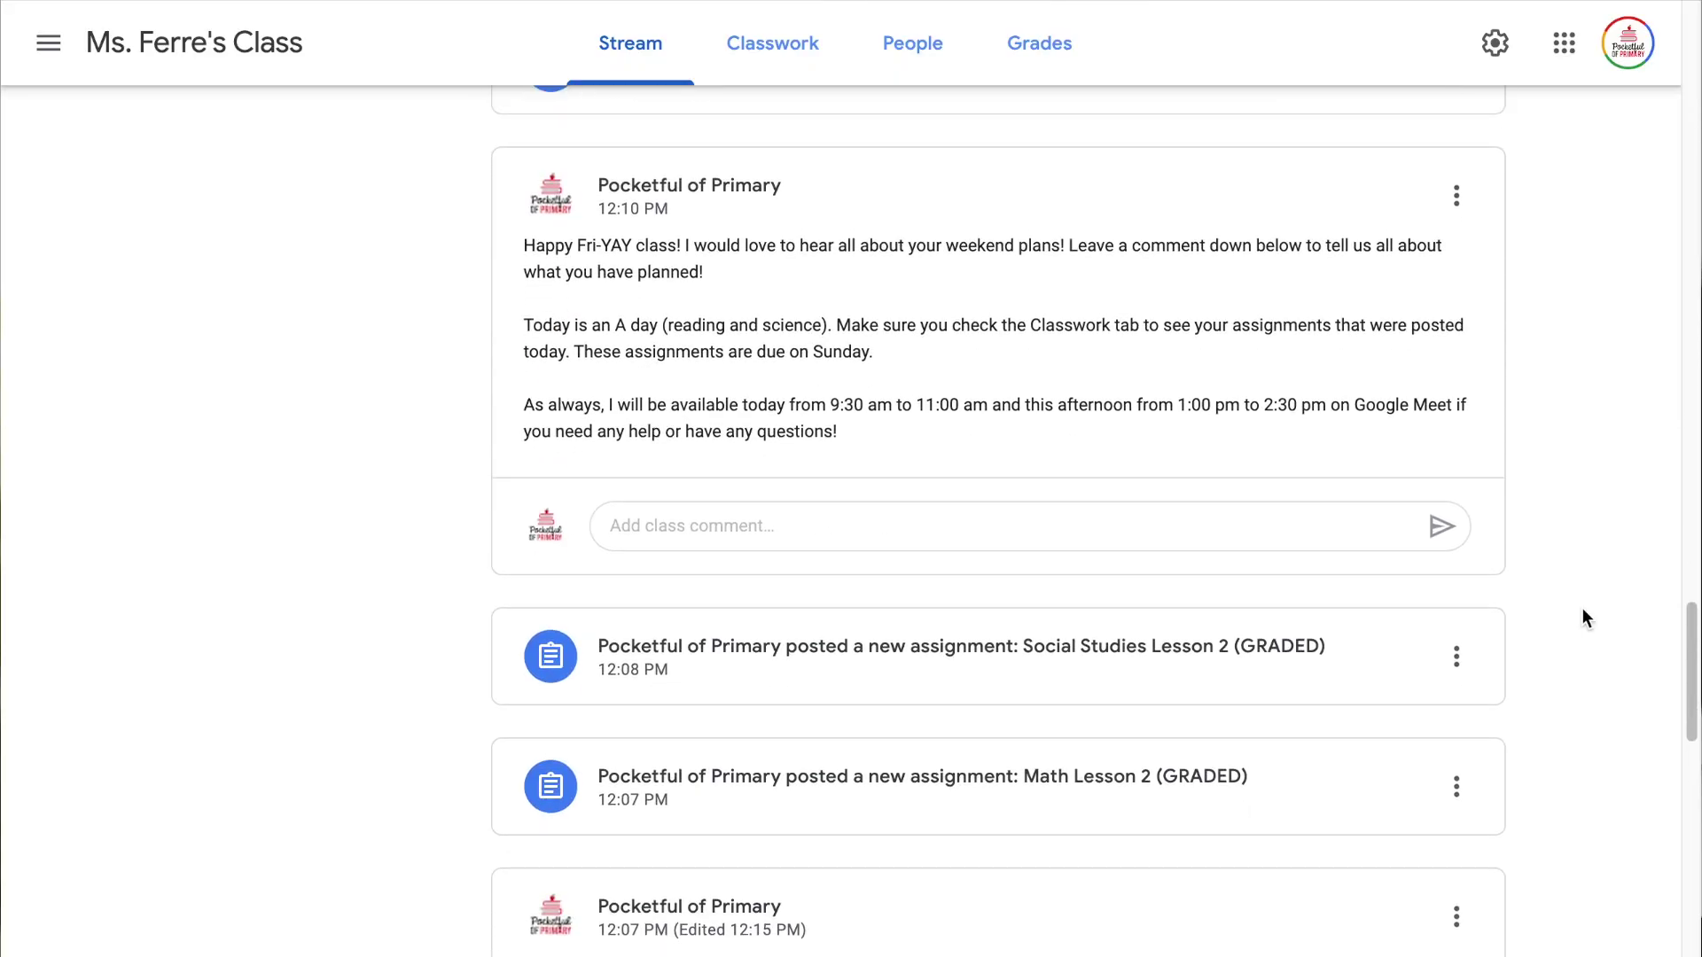
pyautogui.scroll(6, 1582, 608)
pyautogui.scroll(20, 1582, 610)
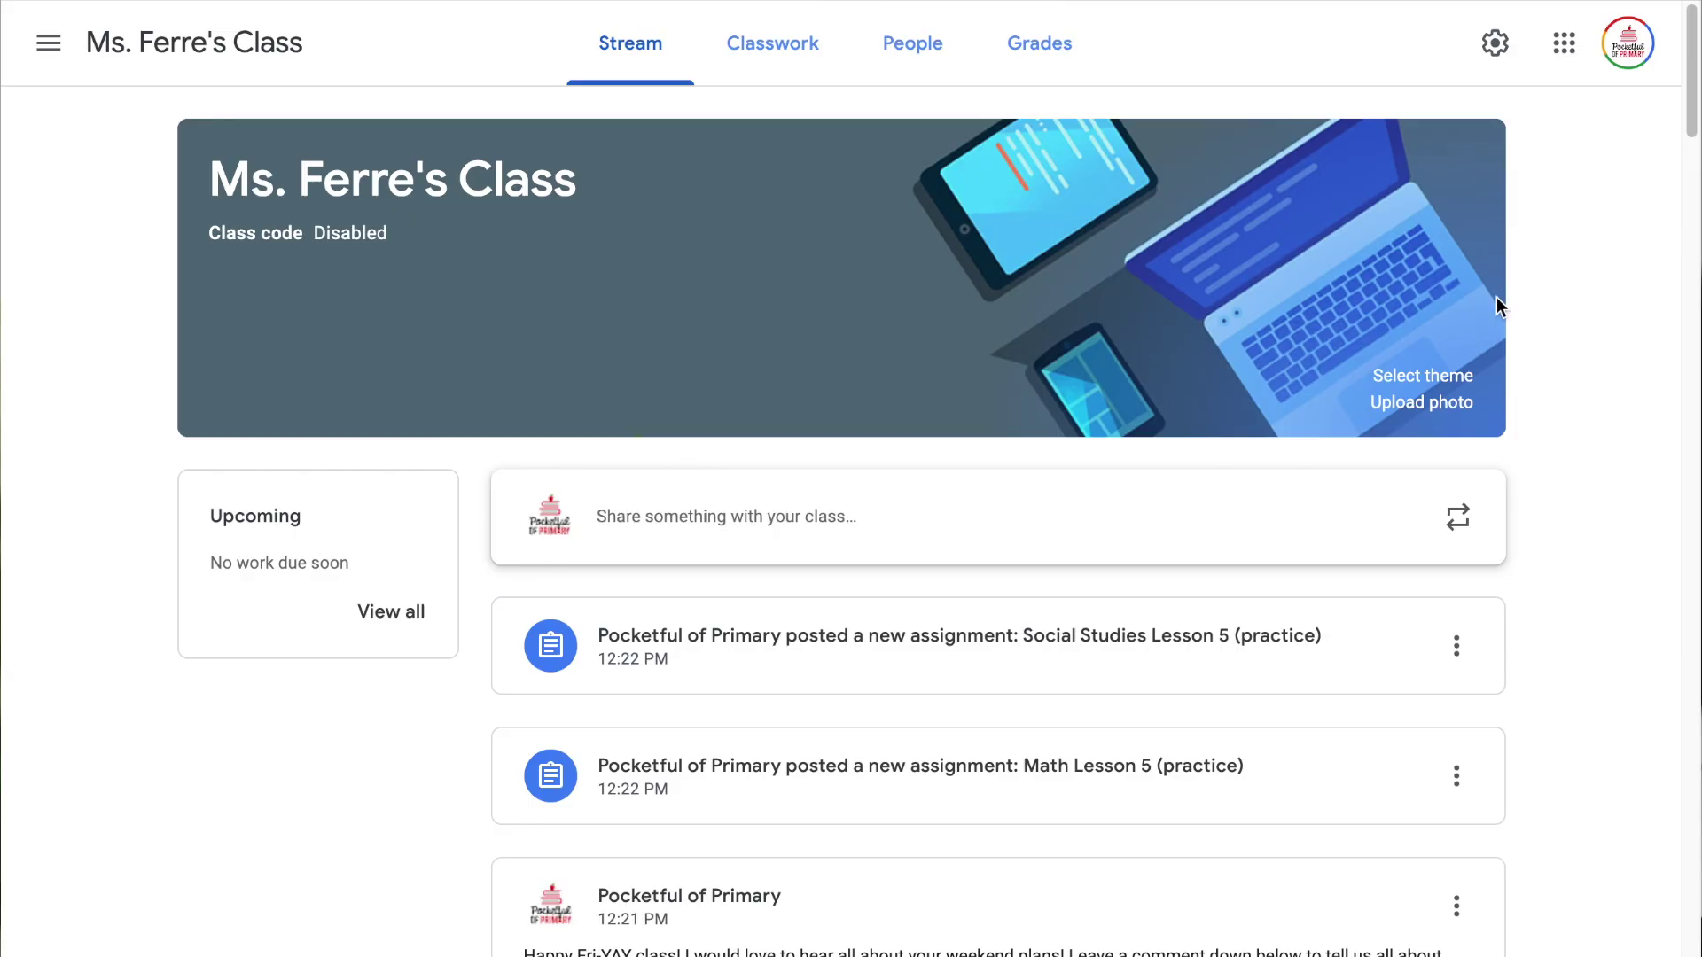
pyautogui.click(1492, 46)
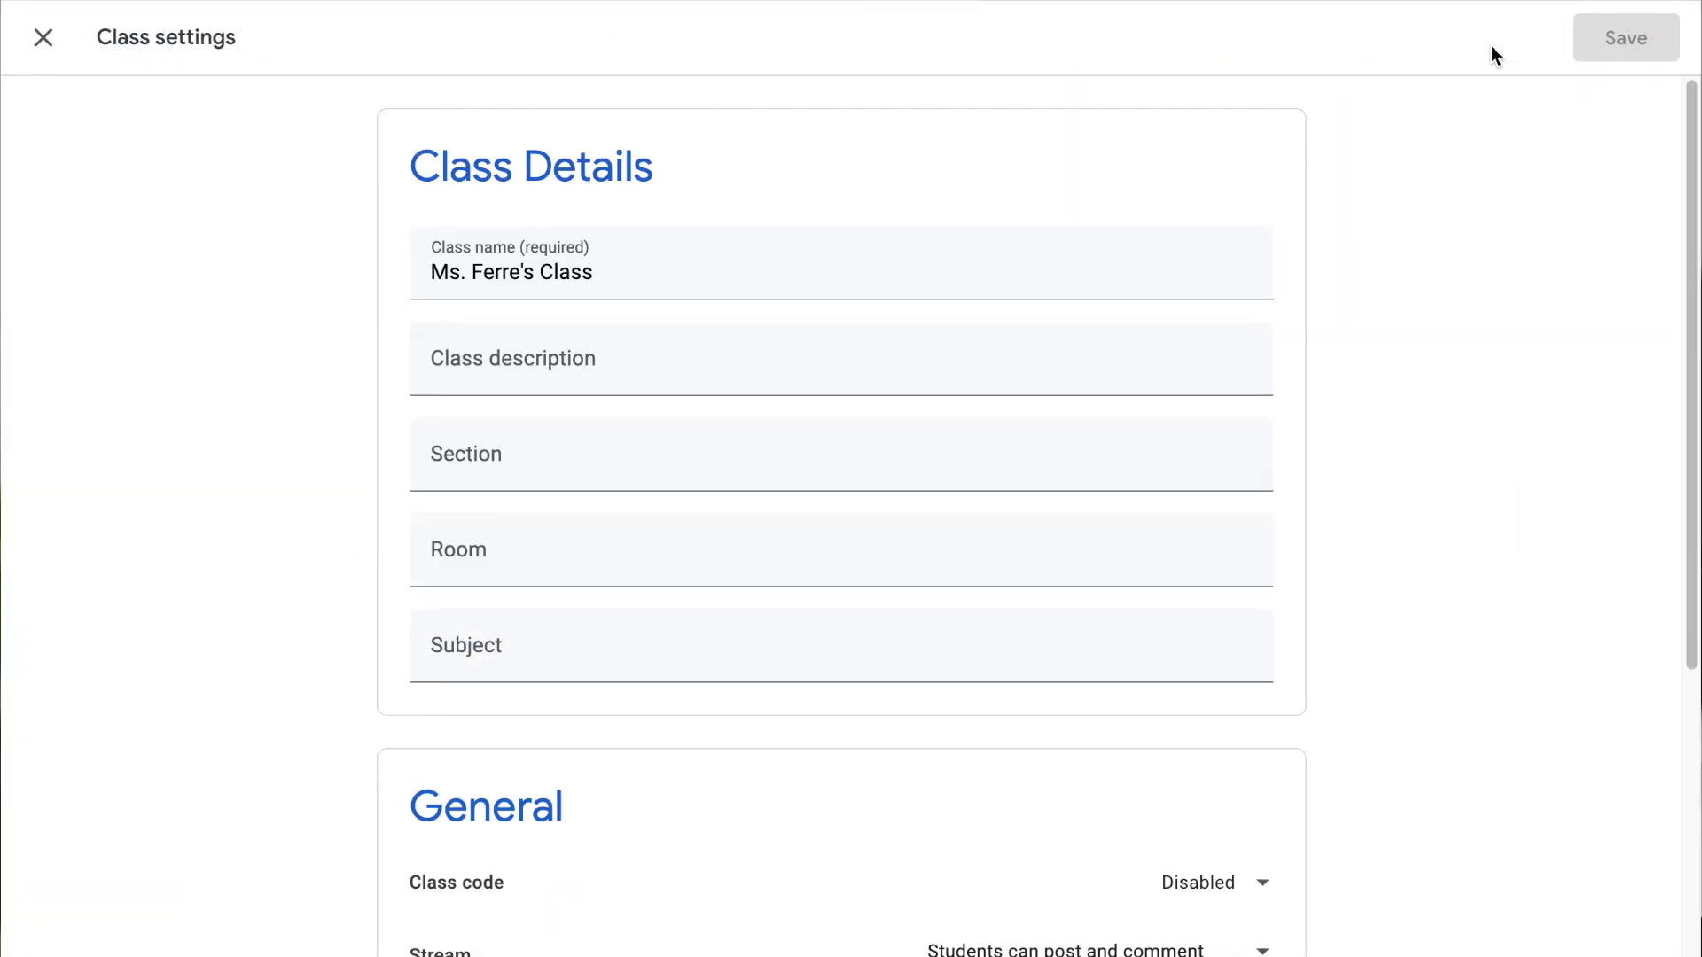
pyautogui.scroll(-4, 1404, 360)
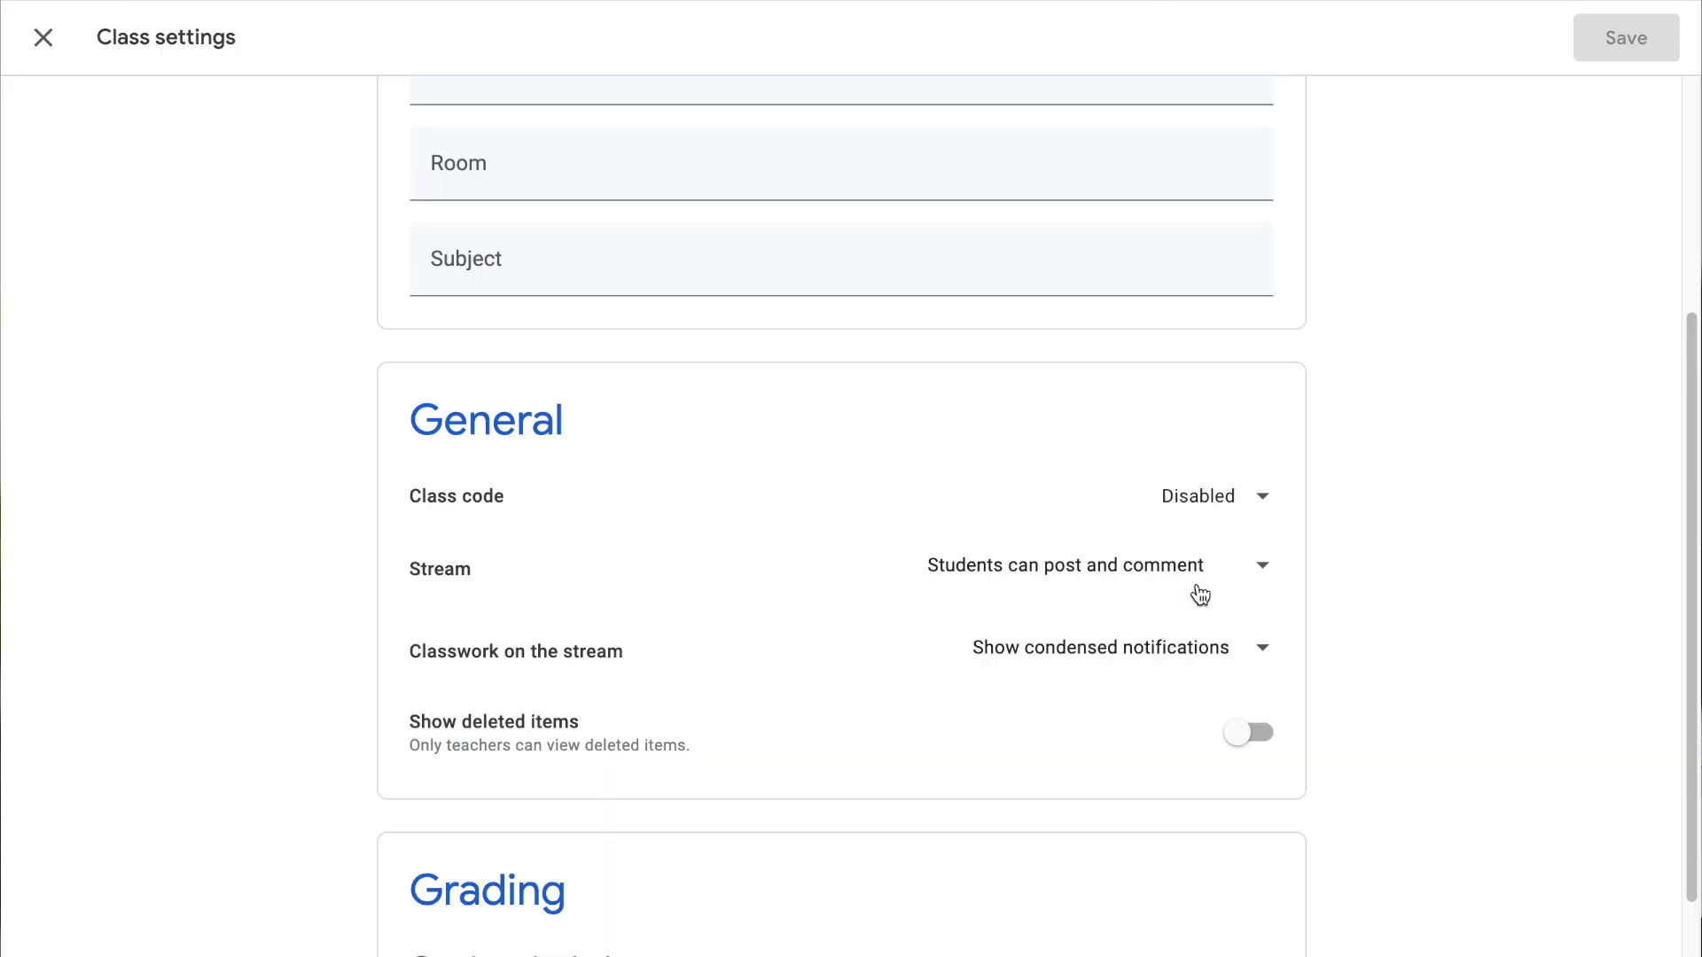
pyautogui.click(1200, 592)
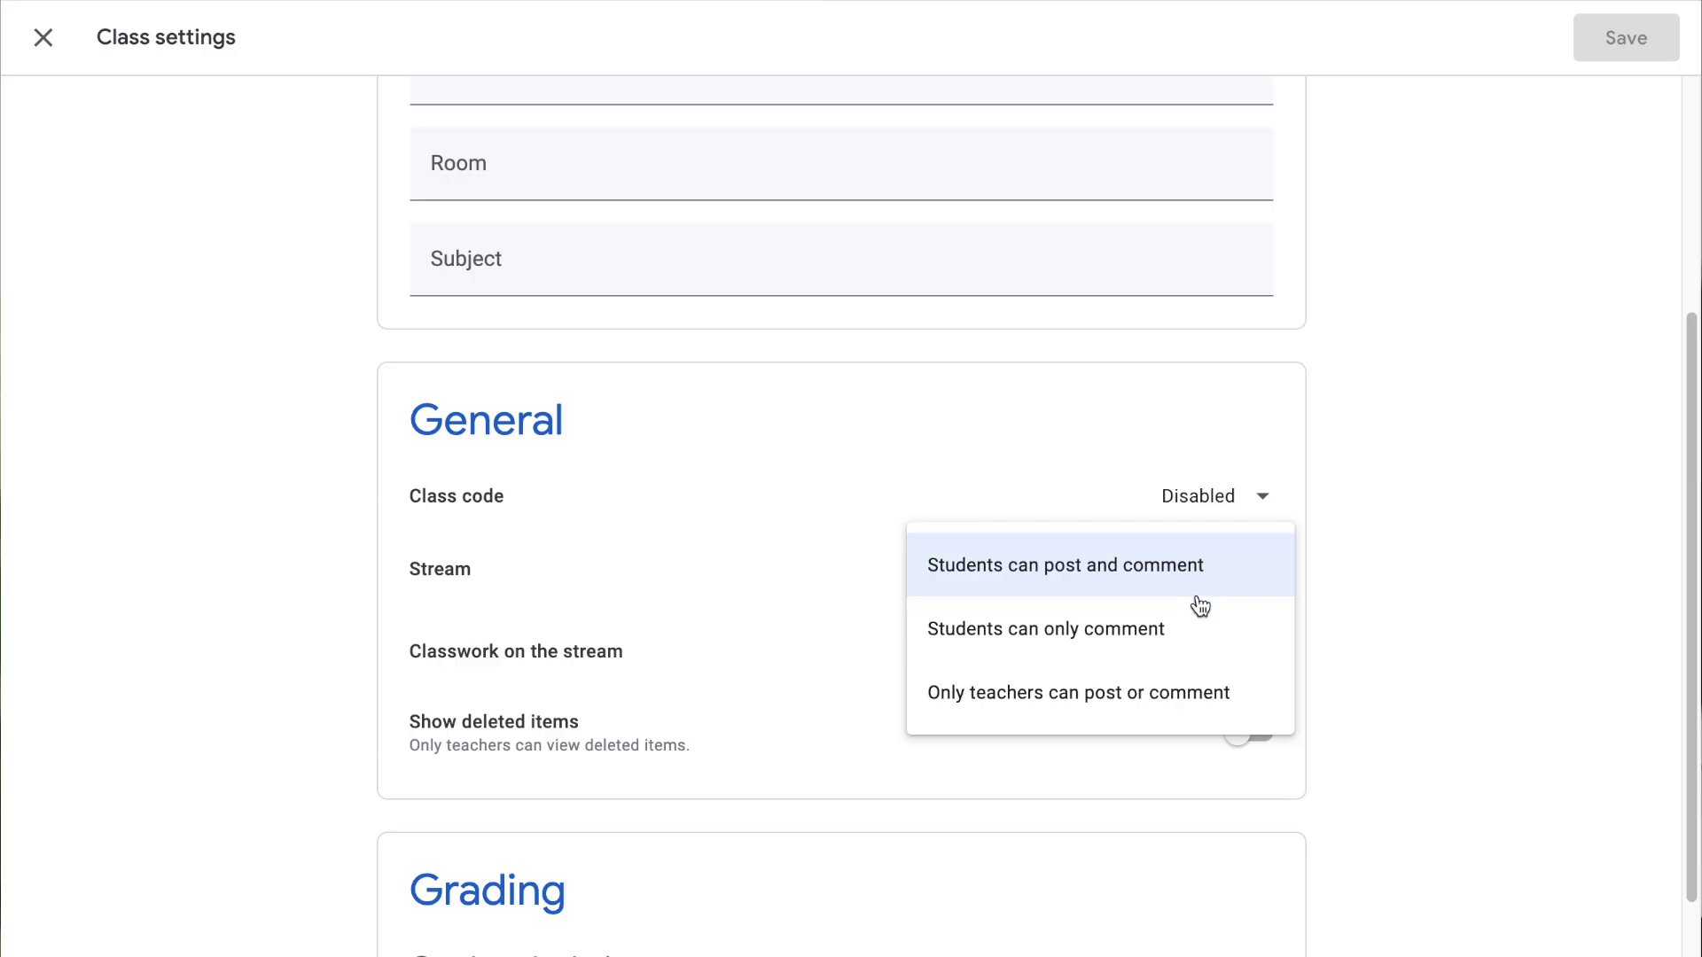
pyautogui.click(1201, 627)
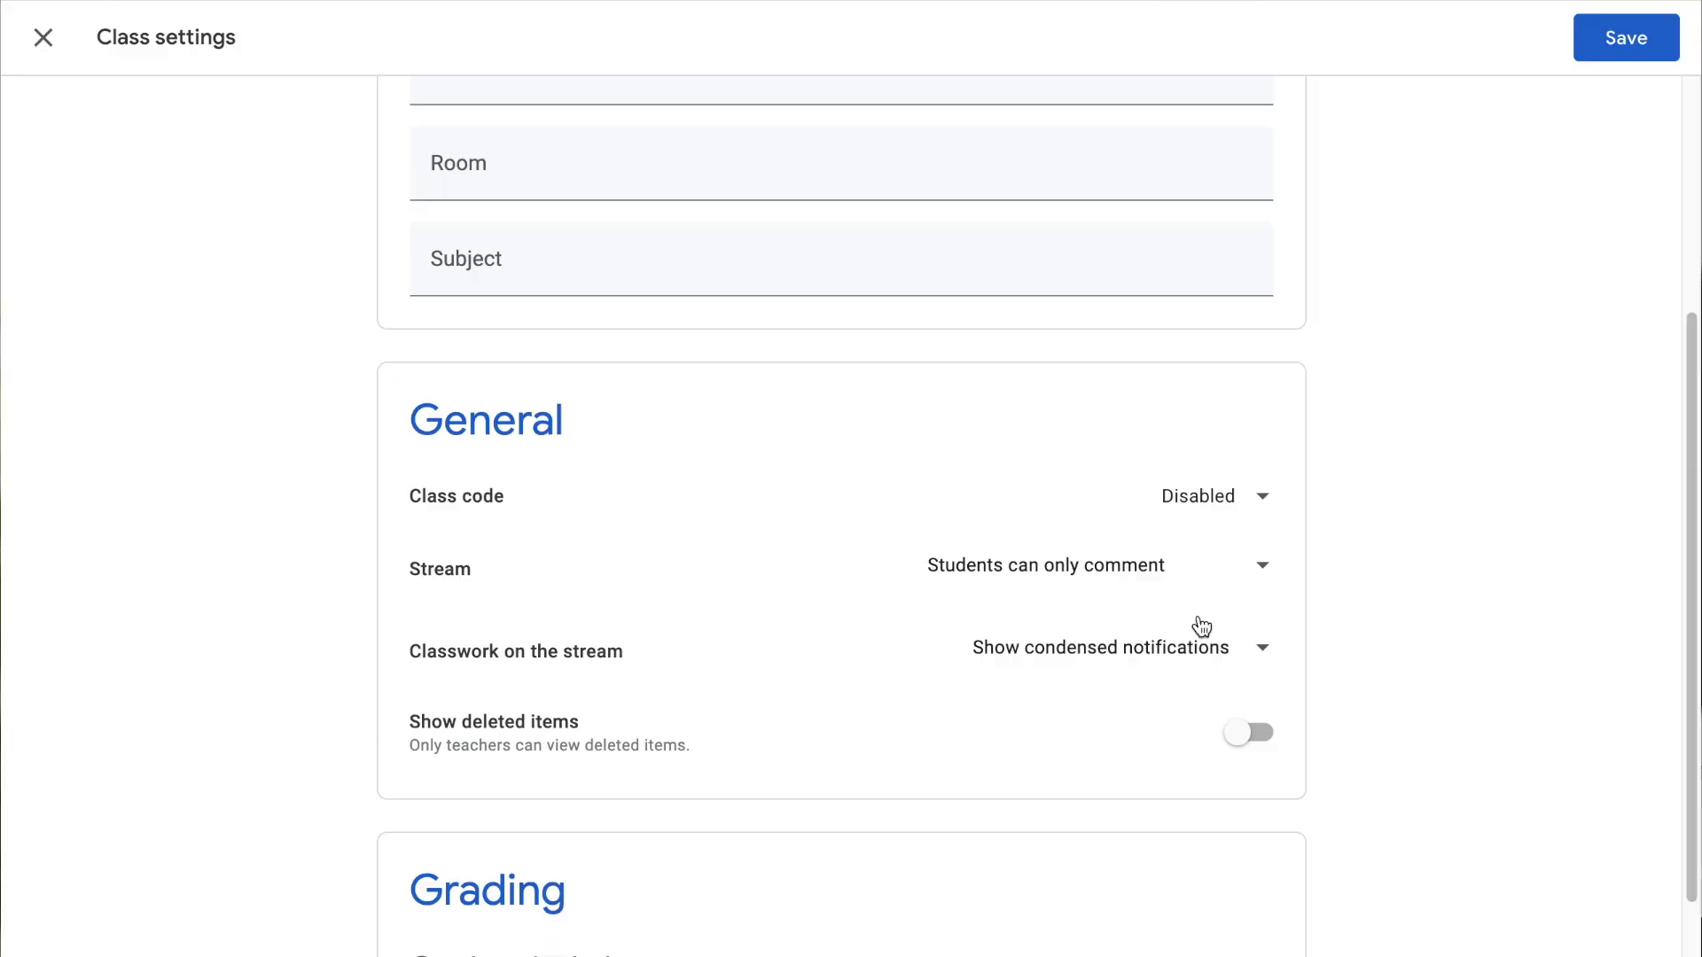
# Set Classwork on the stream to 'Hide notifications' and save the class settings
pyautogui.click(1214, 655)
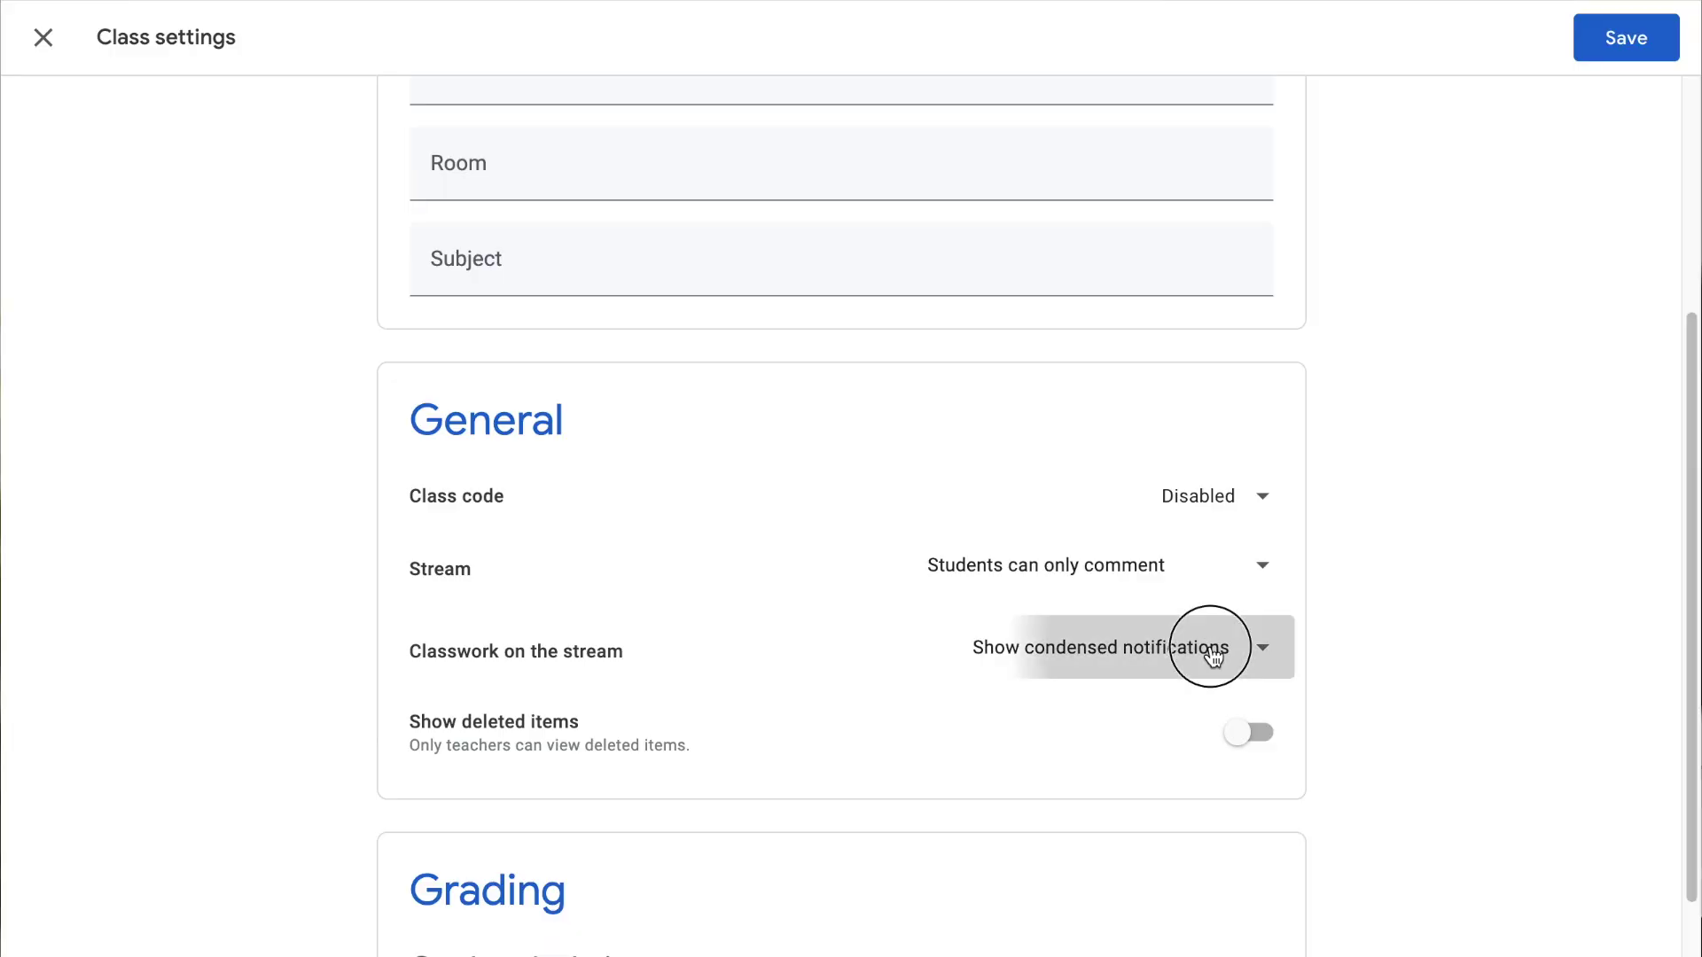
pyautogui.click(1189, 704)
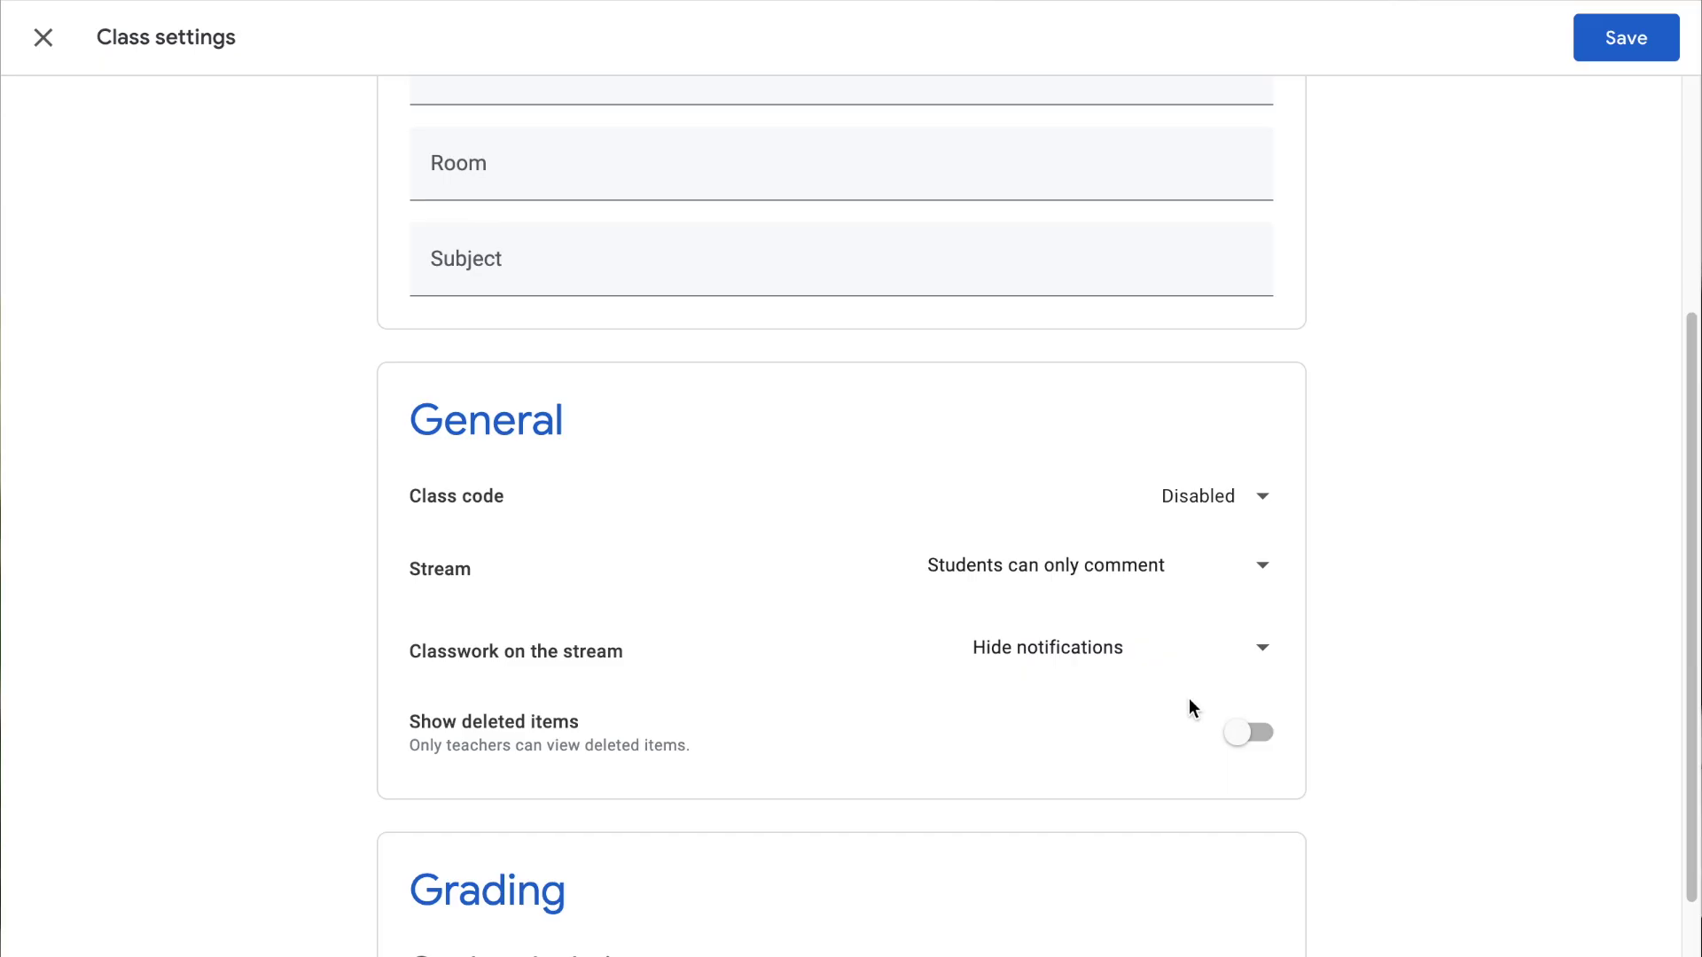
pyautogui.click(1621, 45)
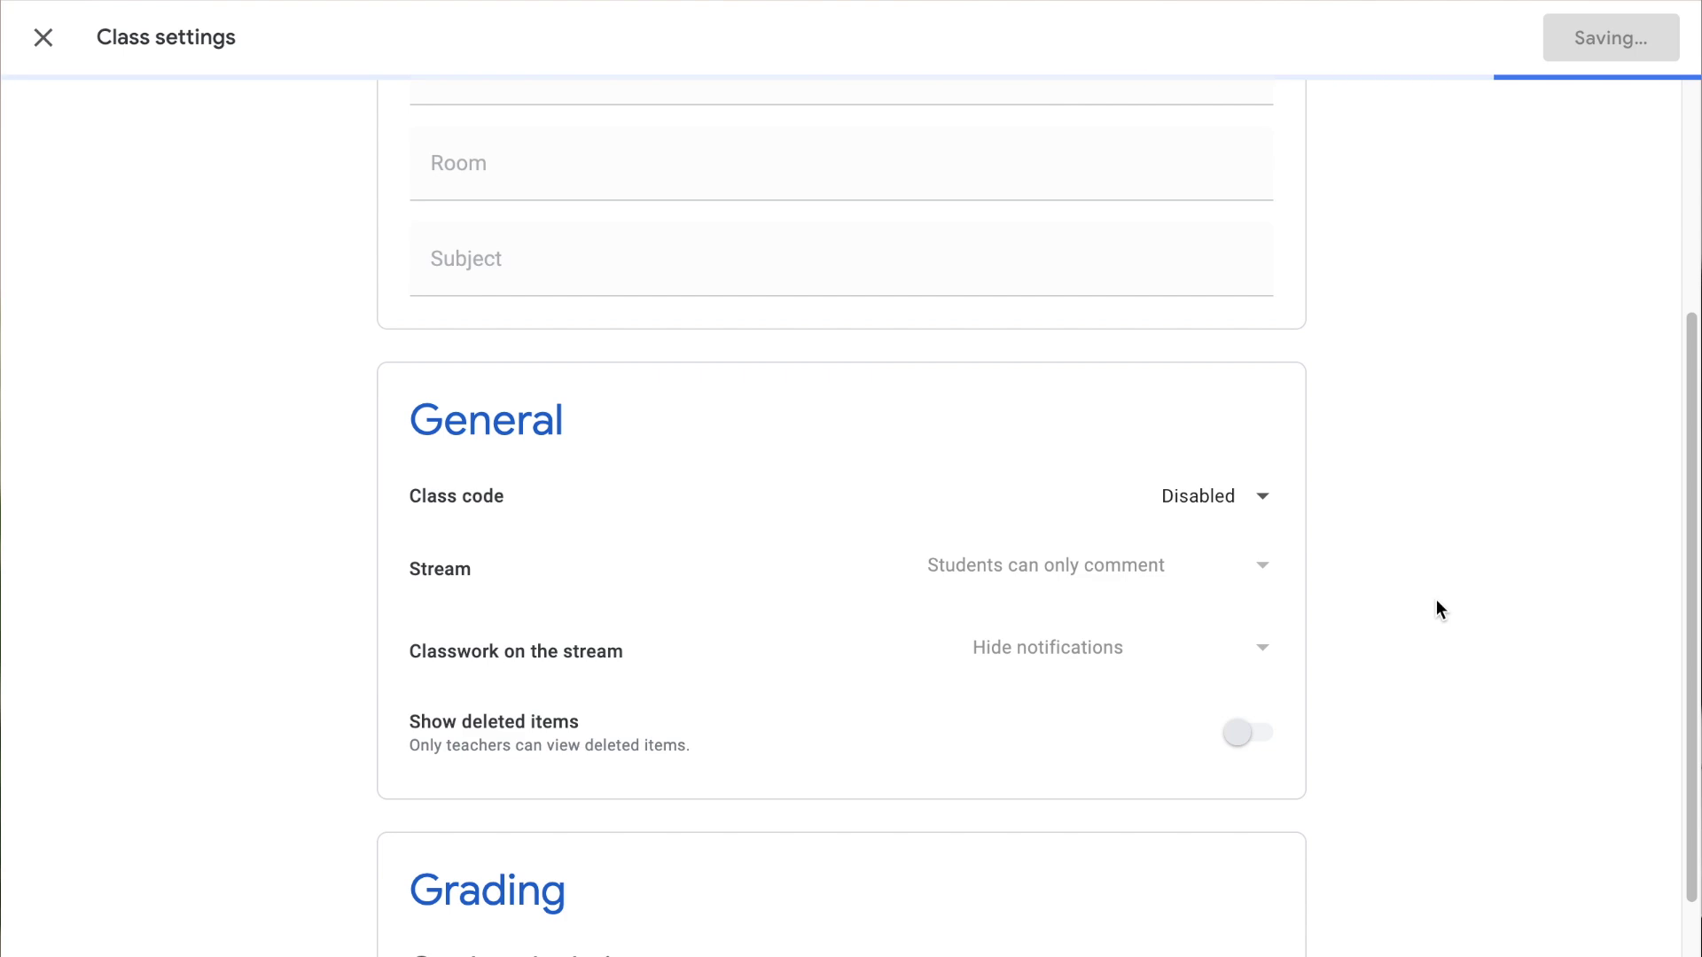
pyautogui.scroll(-8, 1436, 599)
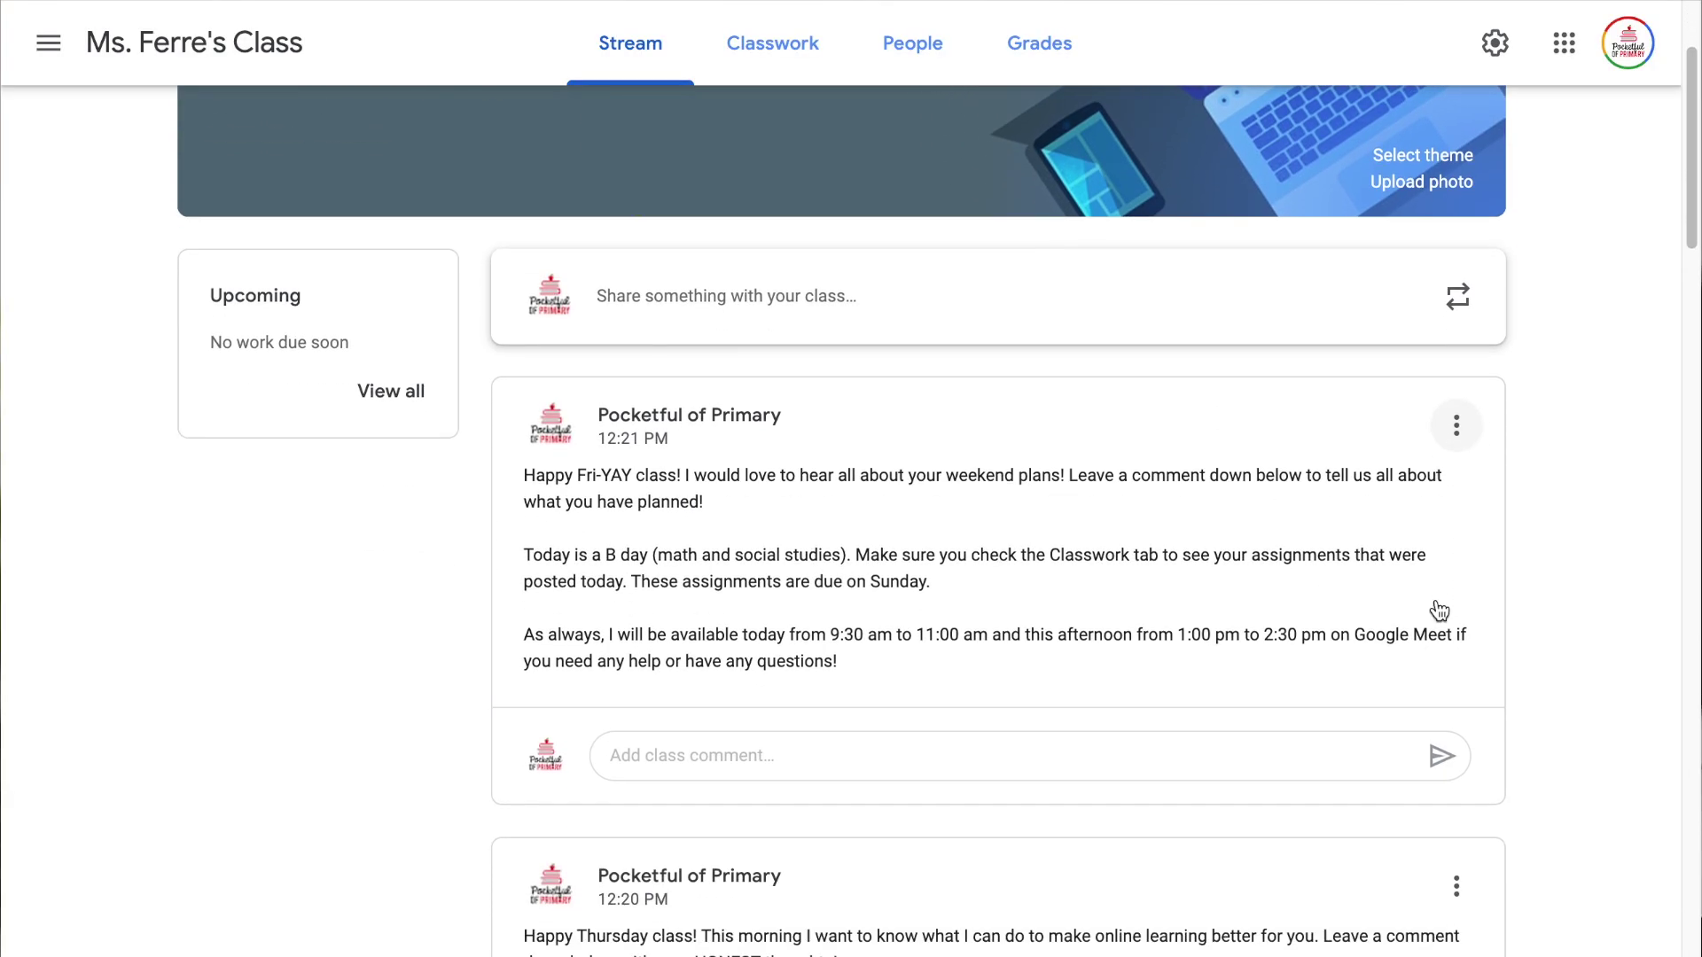
pyautogui.scroll(-12, 1435, 599)
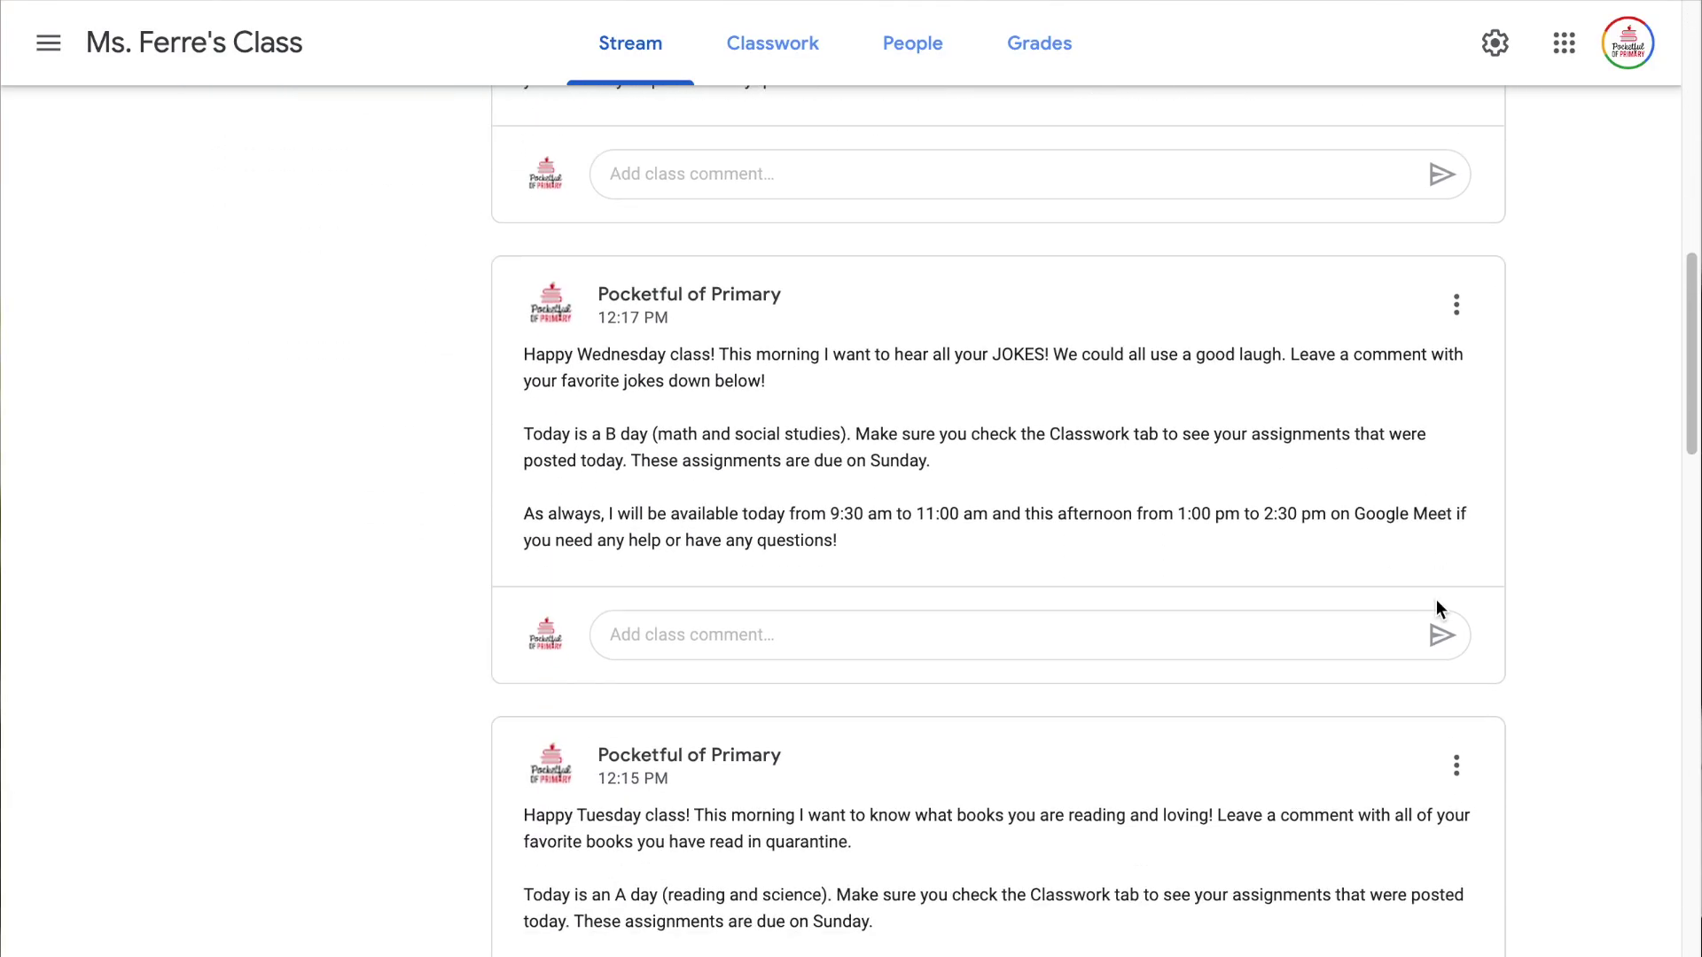
pyautogui.scroll(-6, 1435, 599)
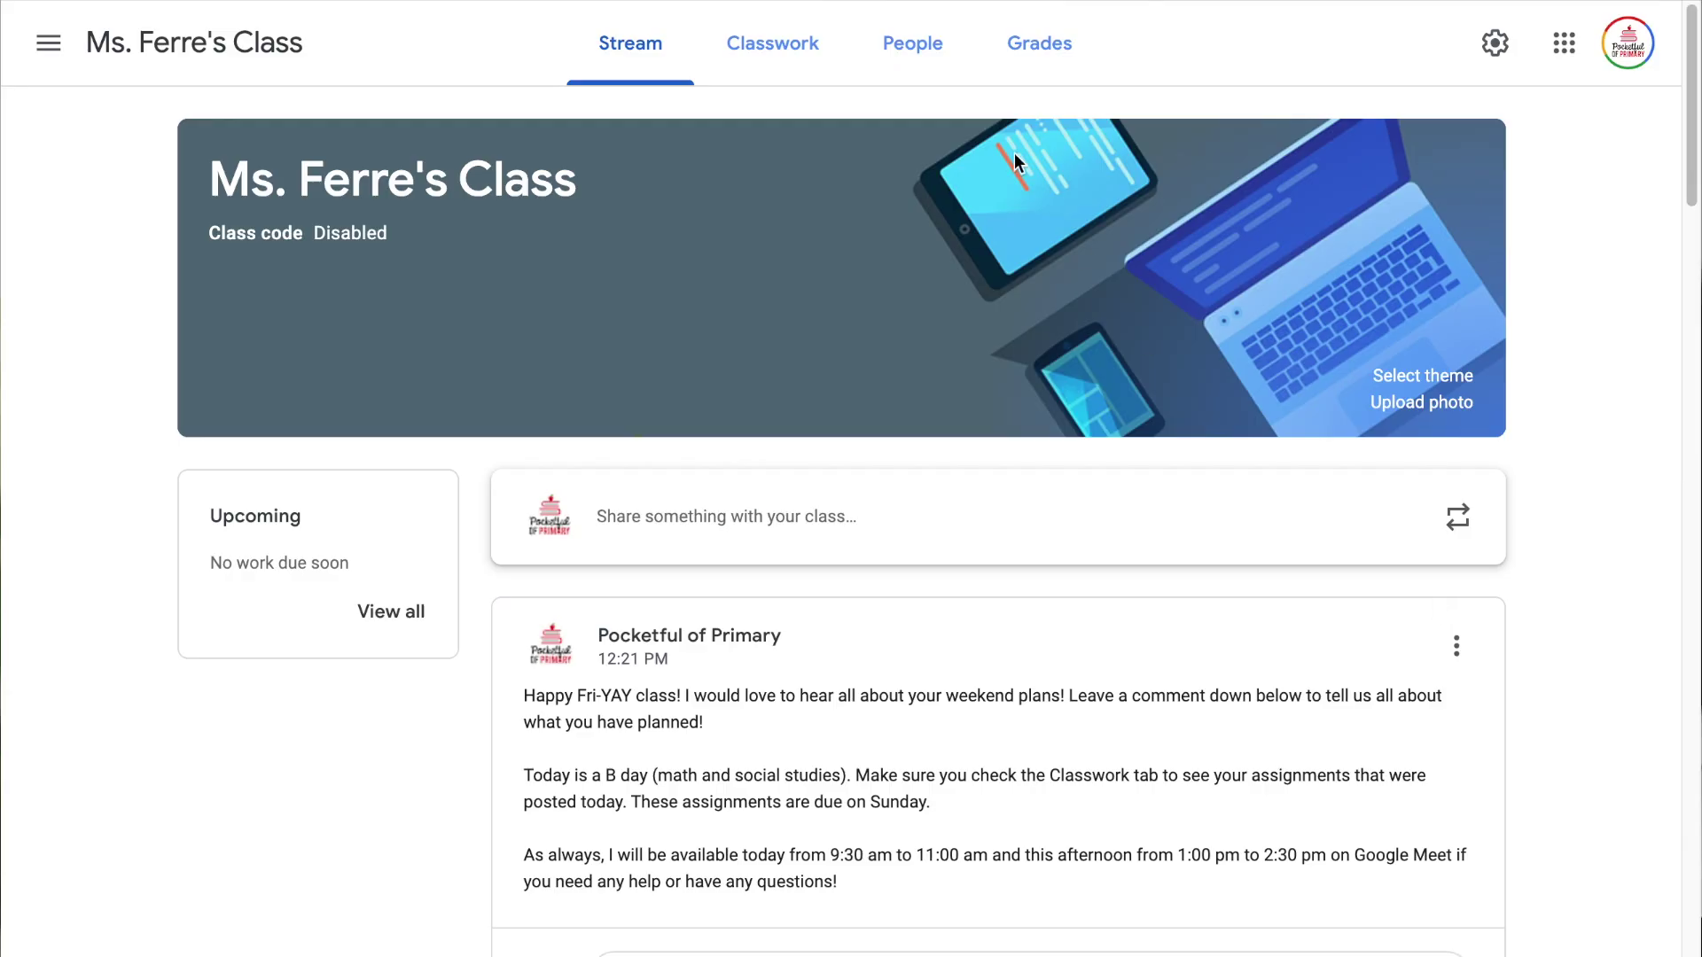
# Go to the Classwork page and scroll through the lesson assignment list
pyautogui.click(792, 51)
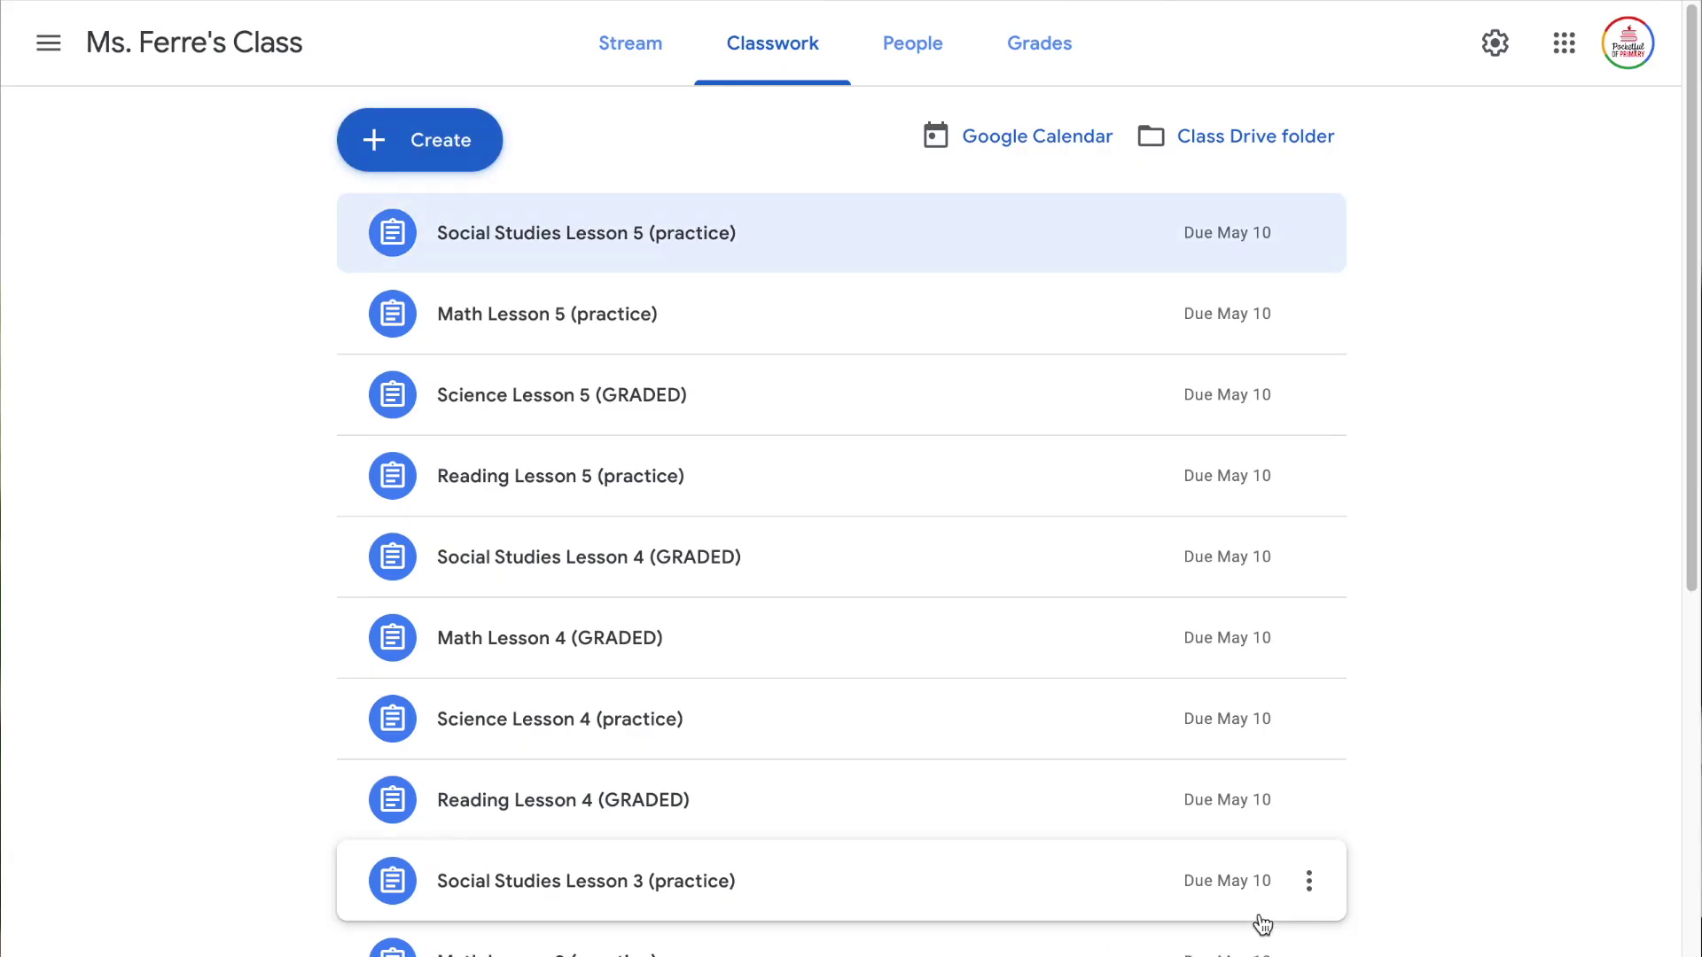
pyautogui.scroll(-8, 1262, 924)
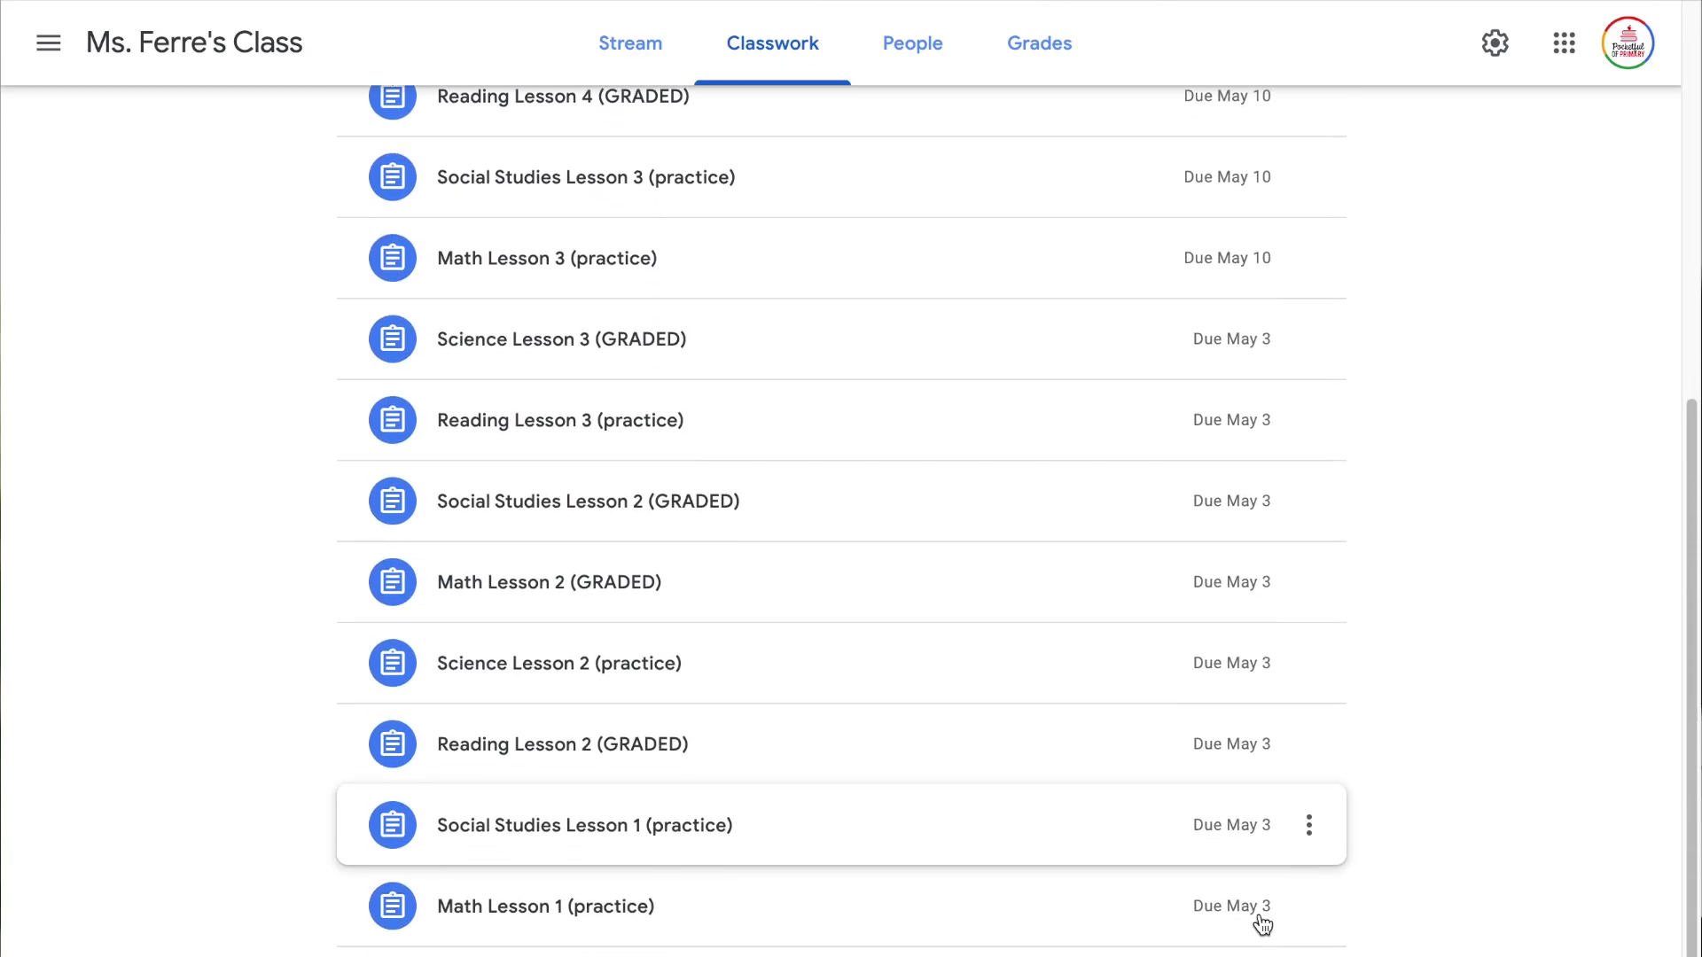
pyautogui.scroll(-2, 1262, 924)
pyautogui.scroll(7, 1261, 924)
pyautogui.scroll(4, 1262, 924)
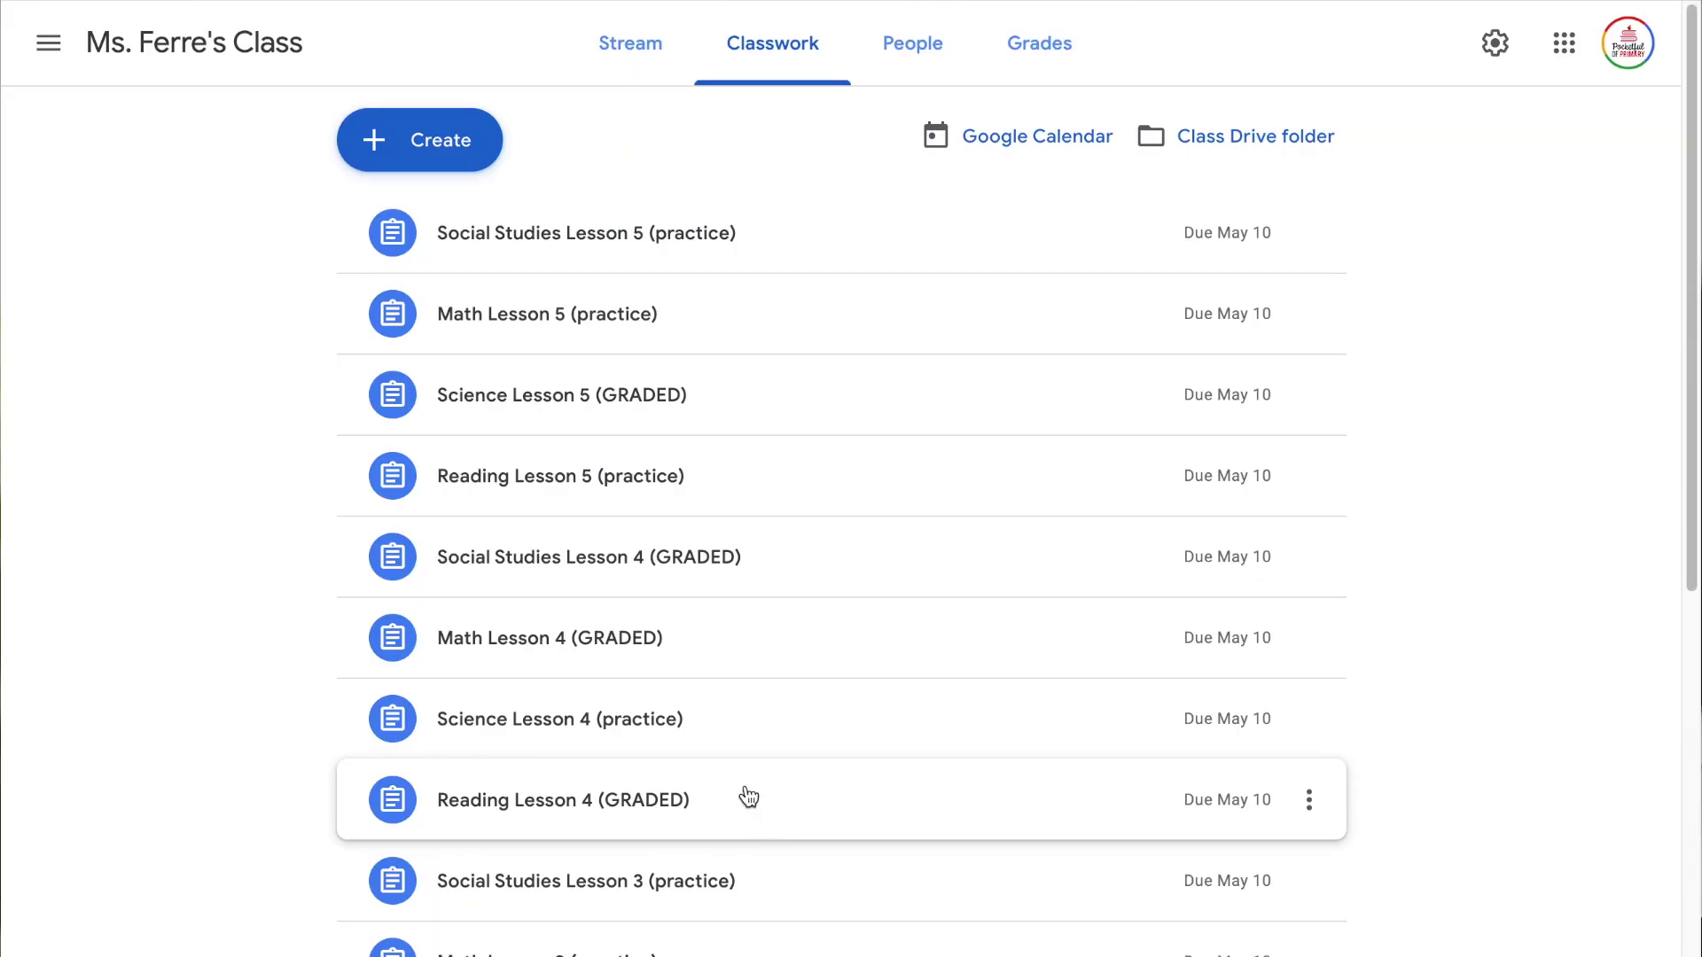
pyautogui.click(448, 151)
# Add a Classwork topic named 'Week of 4/27 - 5/1'
pyautogui.click(439, 454)
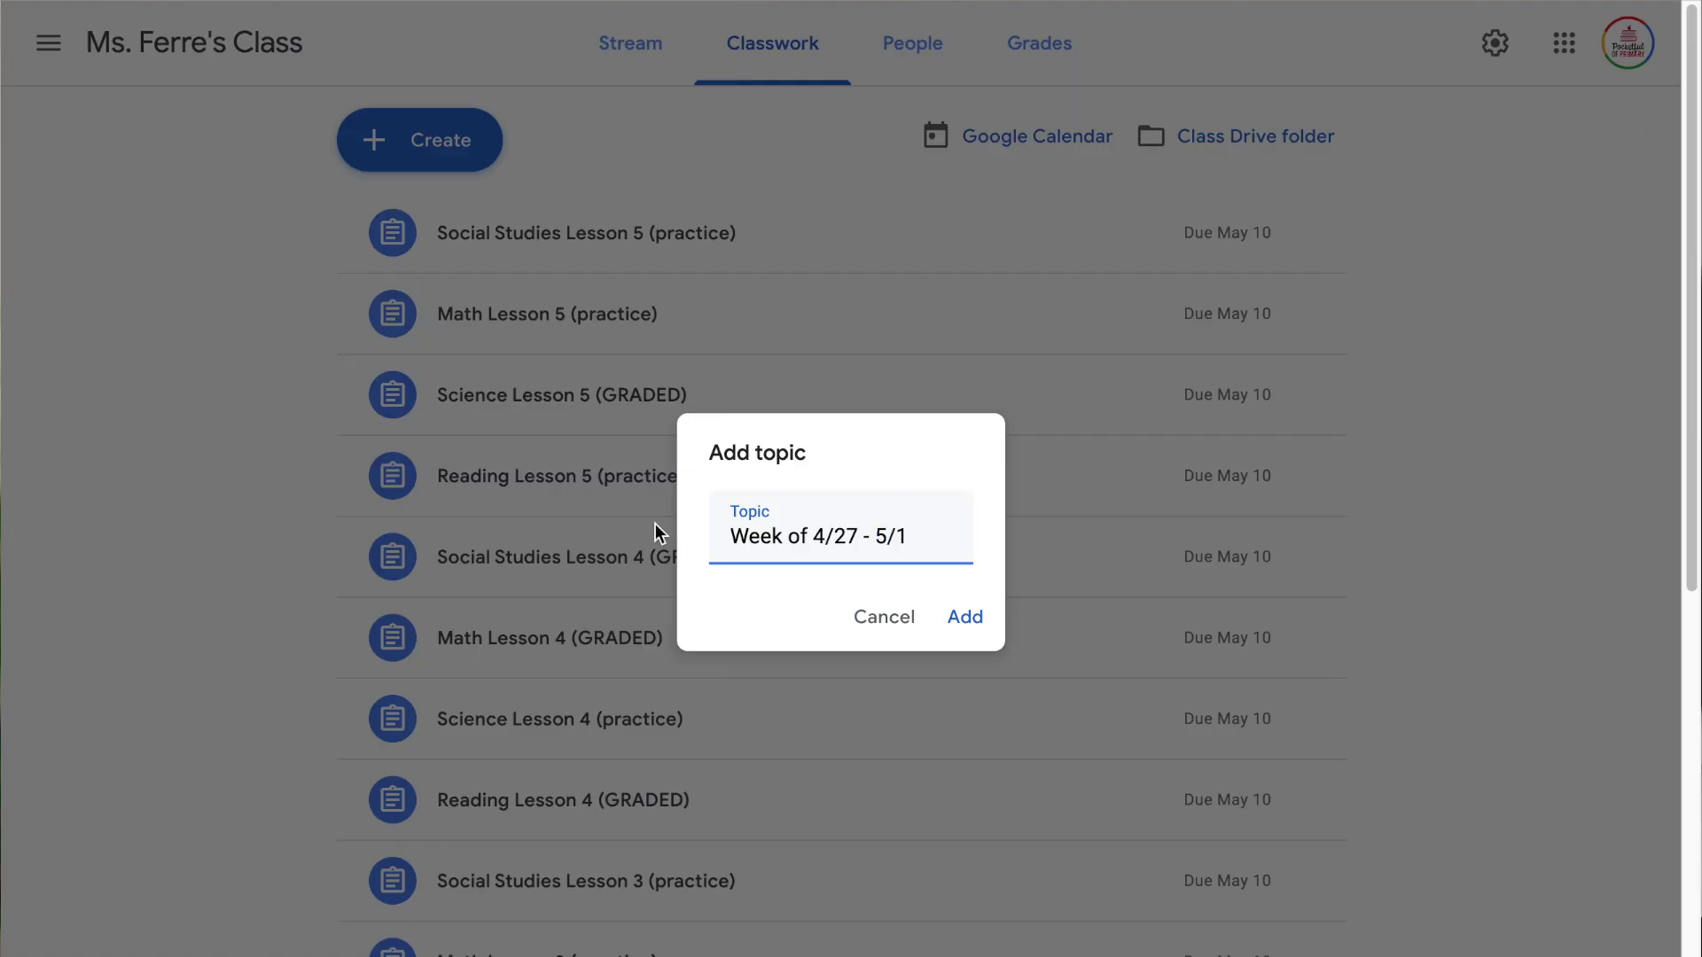
pyautogui.click(964, 621)
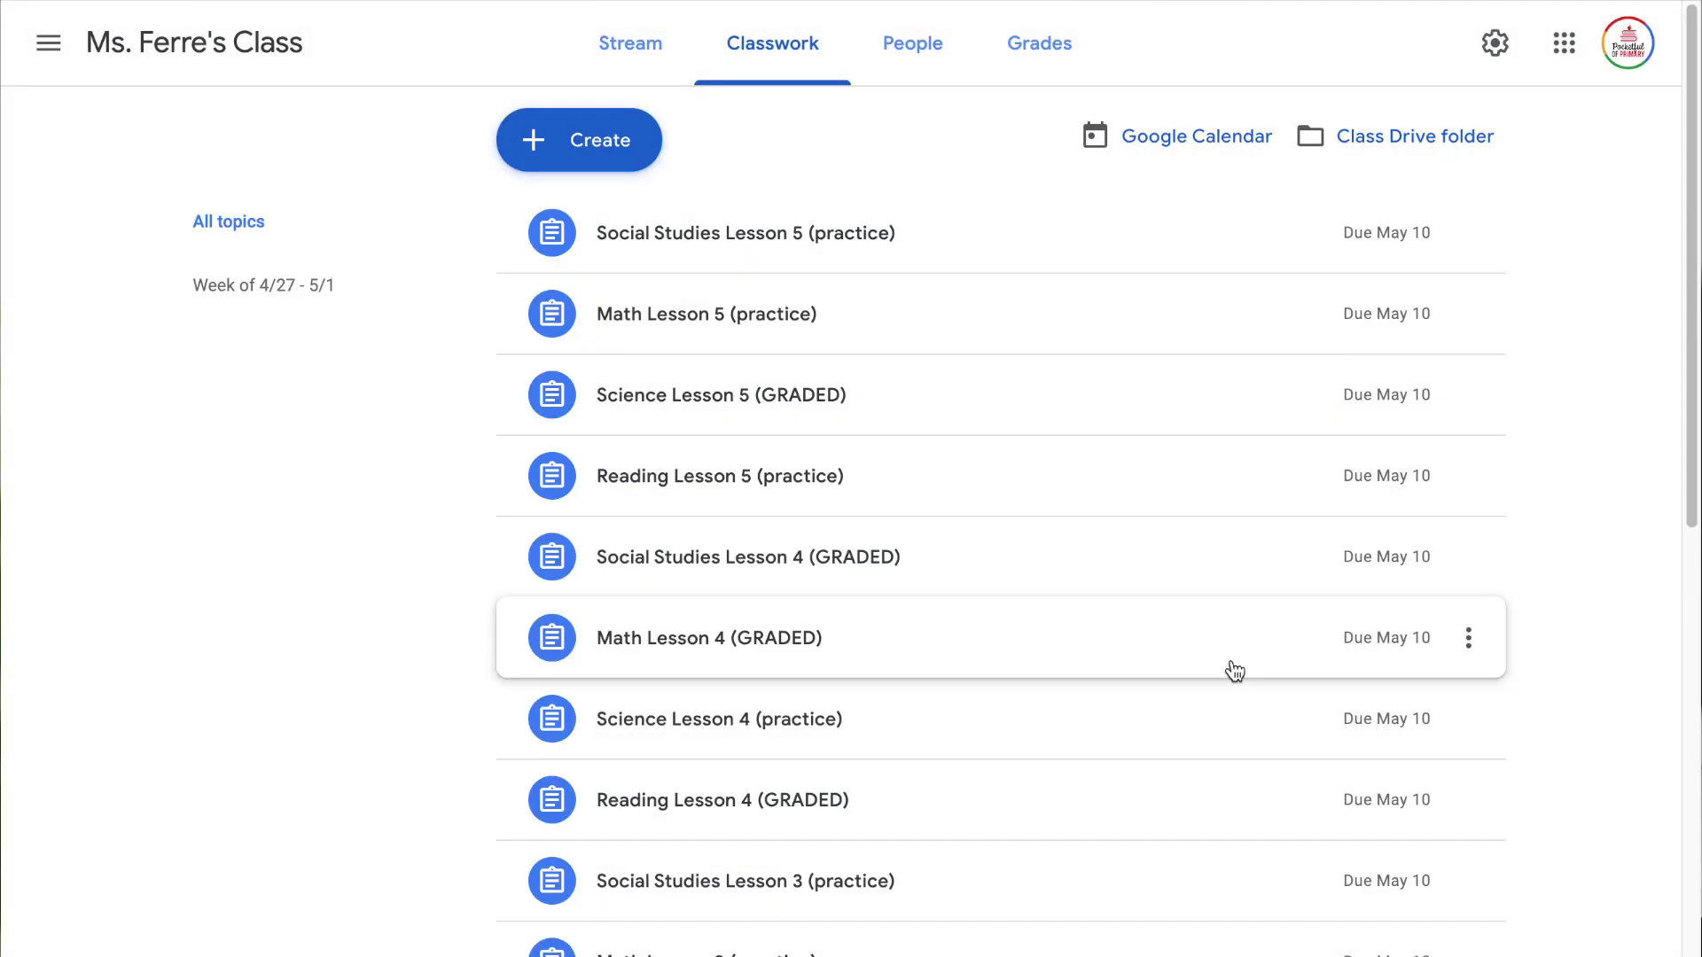
pyautogui.scroll(-10, 1232, 672)
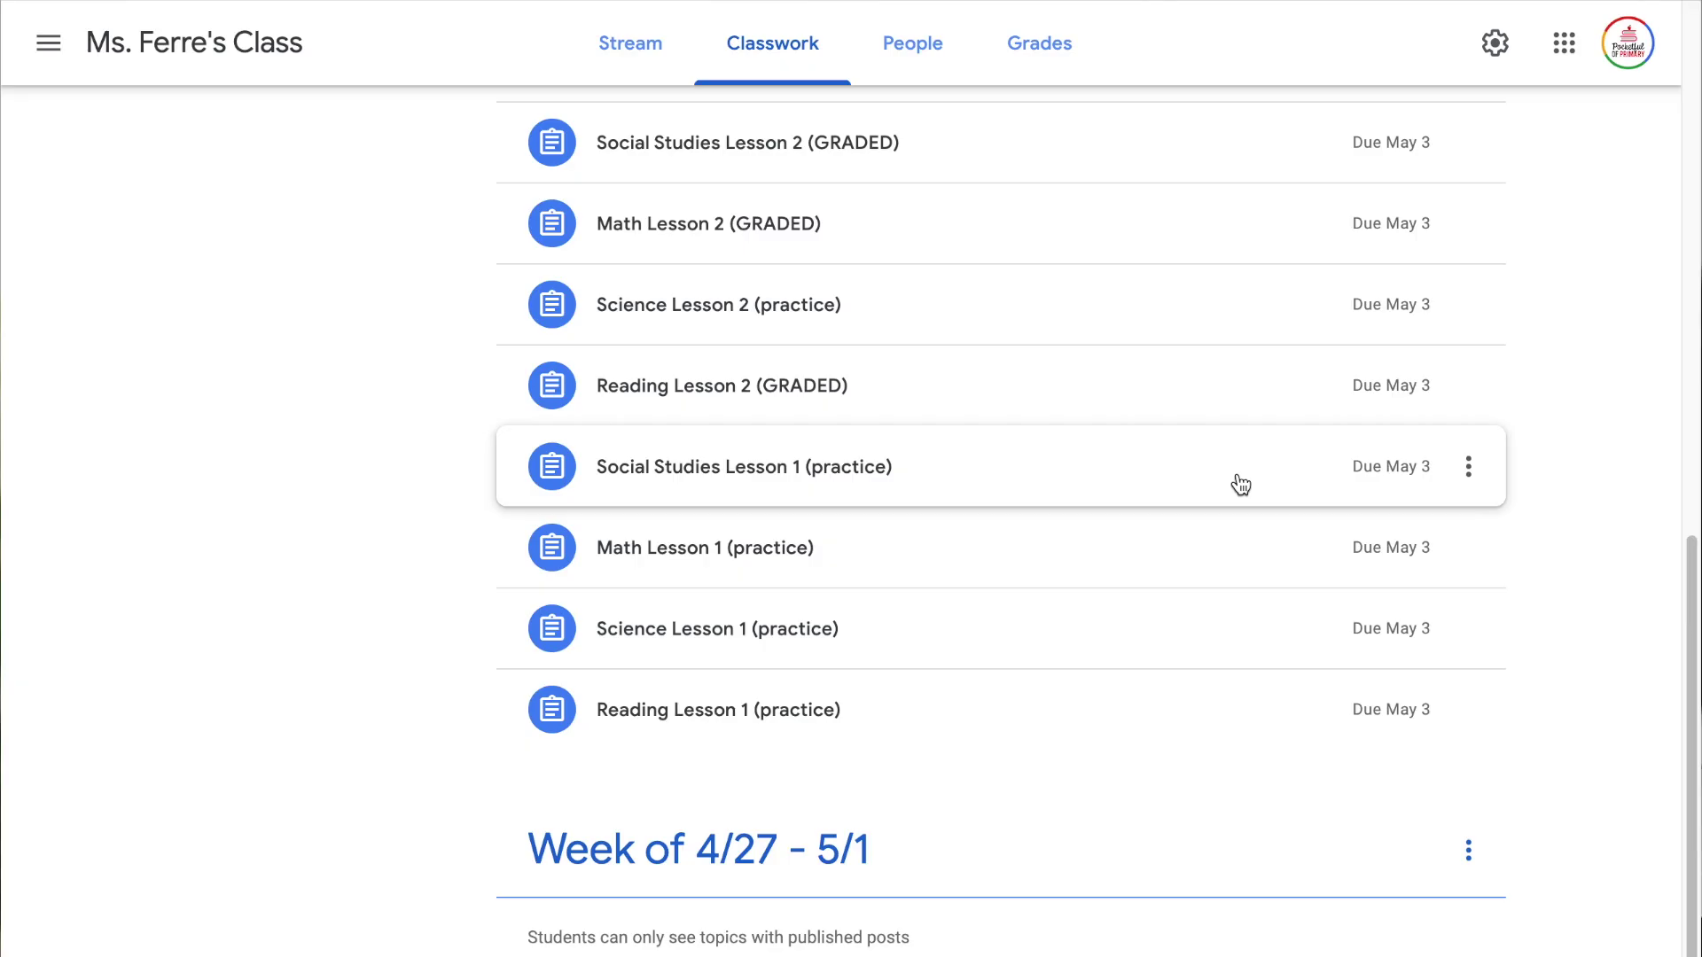
pyautogui.scroll(10, 1241, 484)
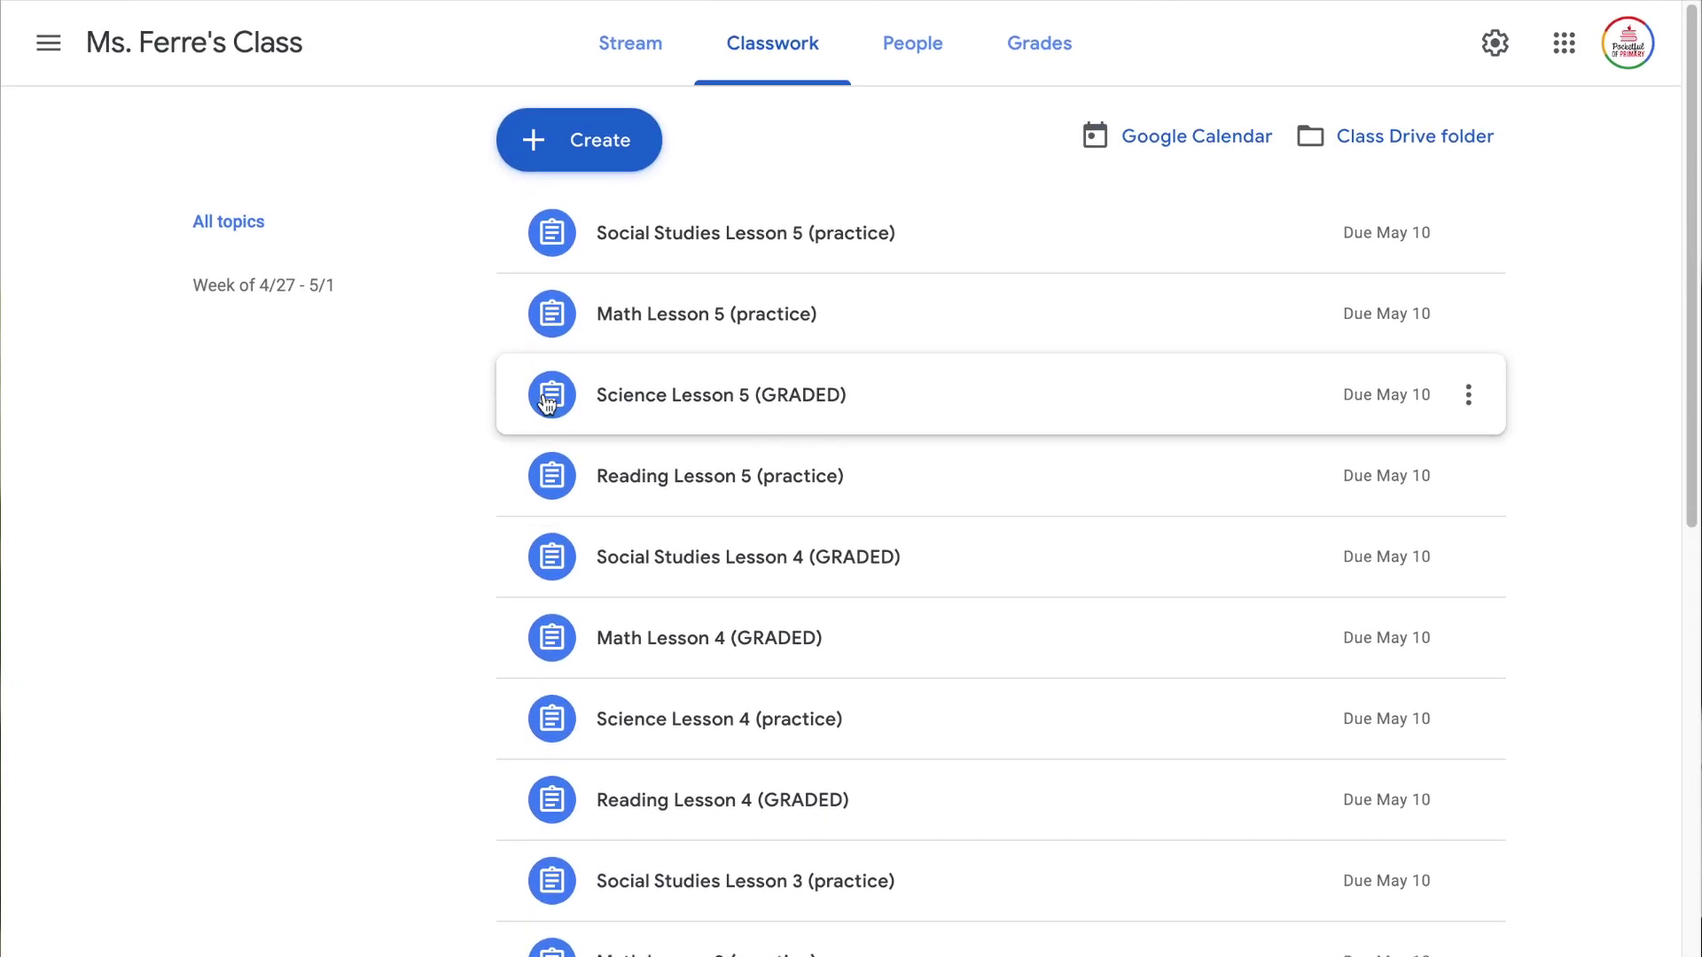
# Filter Classwork to the Week of 4/27 - 5/1 topic, then show all topics again
pyautogui.click(282, 306)
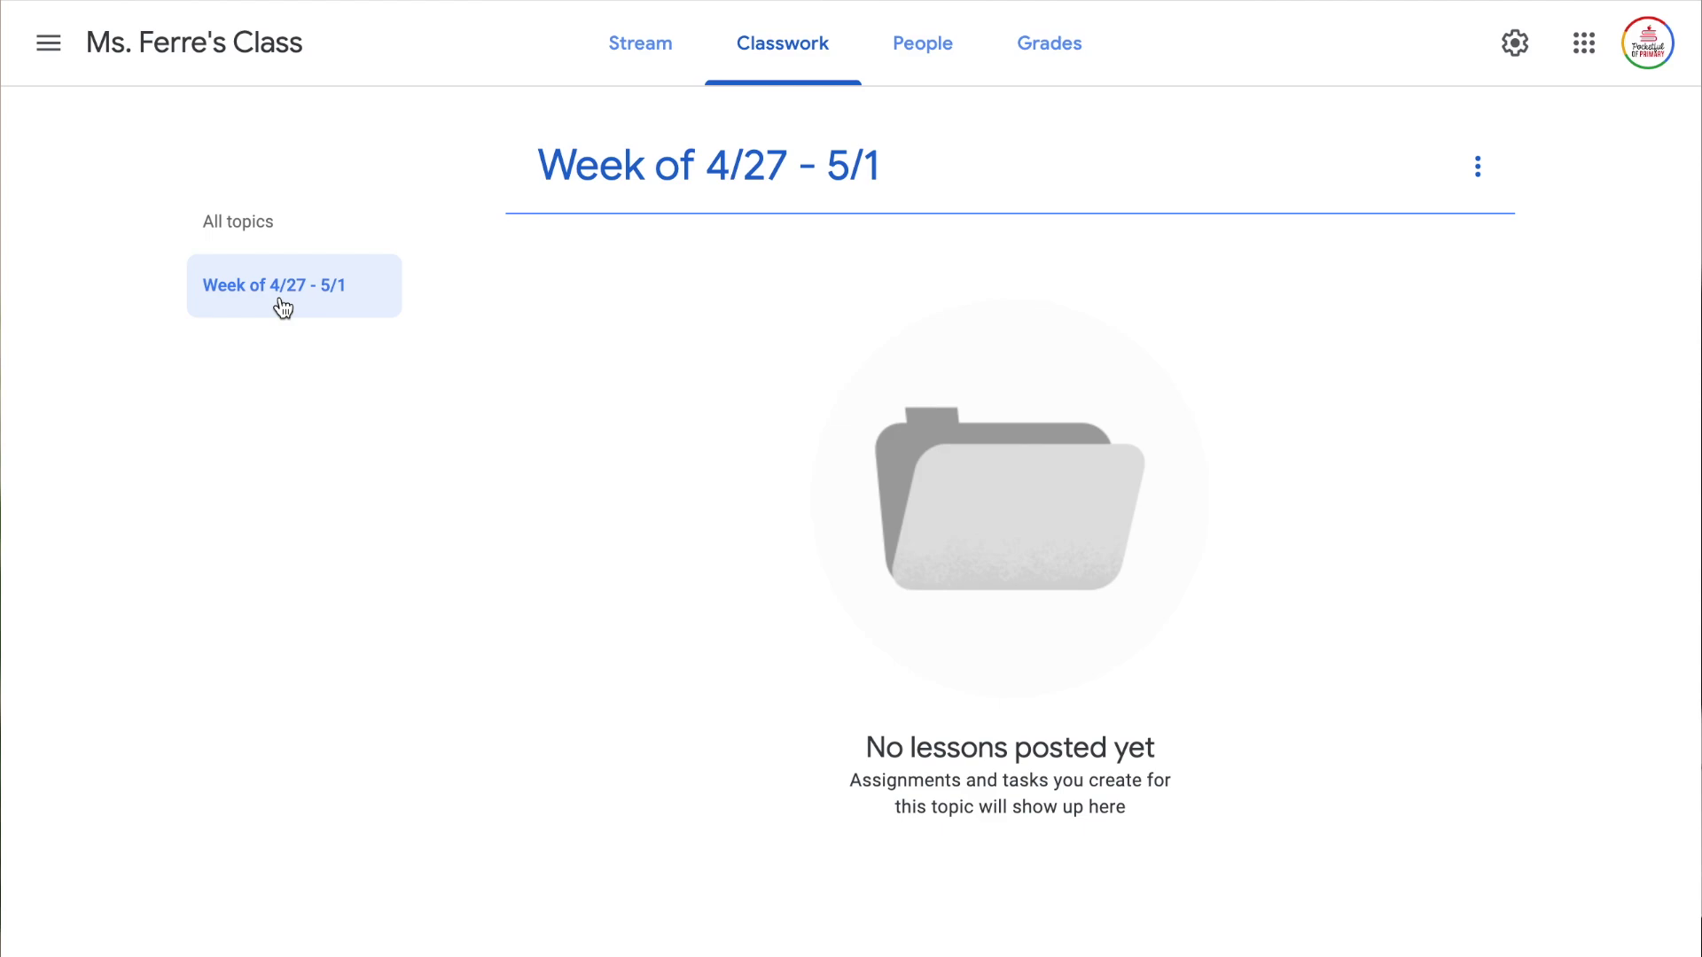
pyautogui.click(296, 215)
pyautogui.scroll(-10, 904, 494)
pyautogui.scroll(-3, 909, 501)
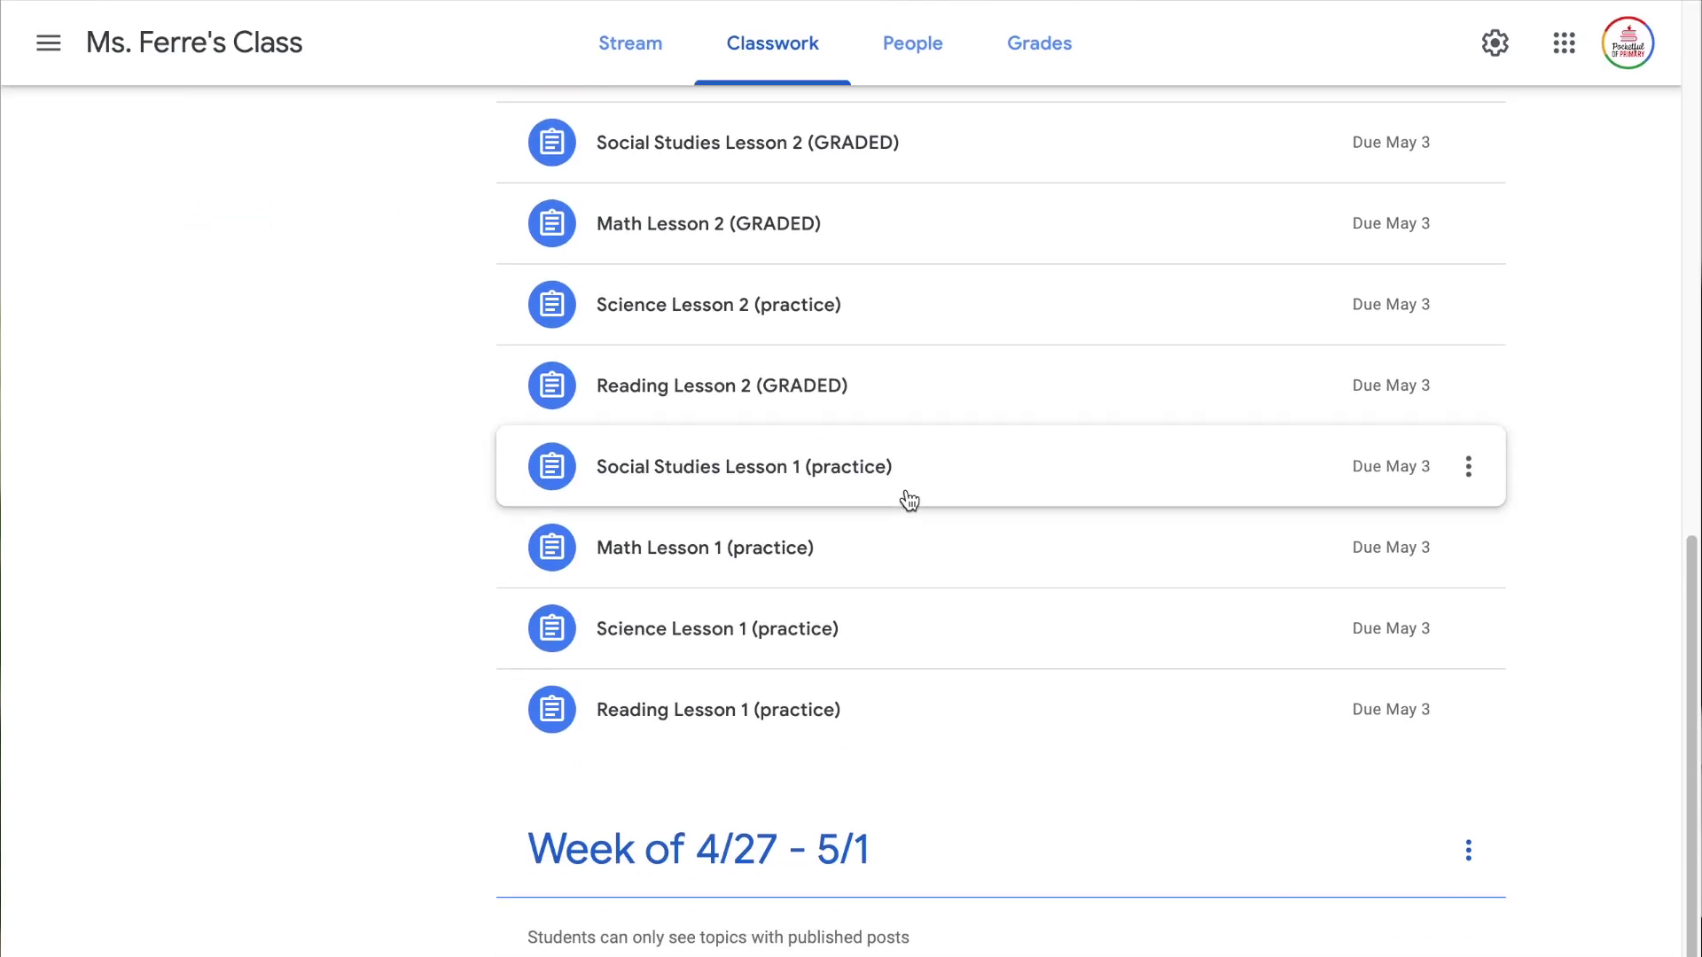
pyautogui.scroll(15, 906, 498)
pyautogui.click(608, 141)
# Create a topic named 'Week of 5/4 - 5/8'
pyautogui.click(591, 445)
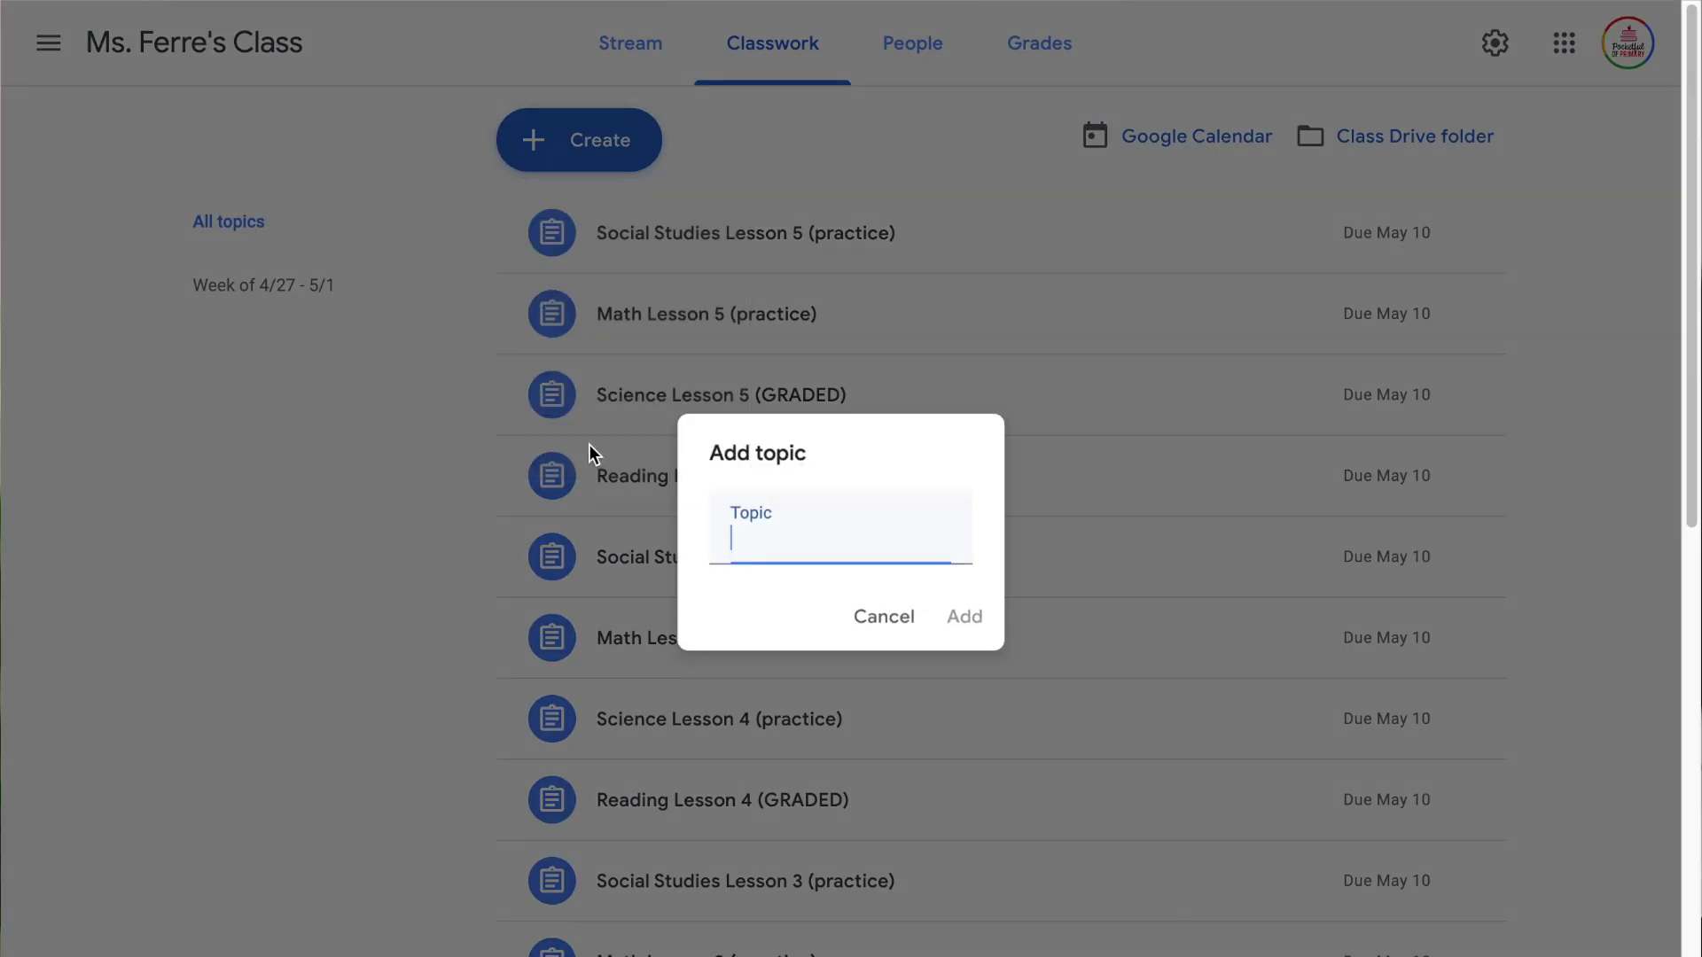
pyautogui.write('Week of 5/4 - 5/8')
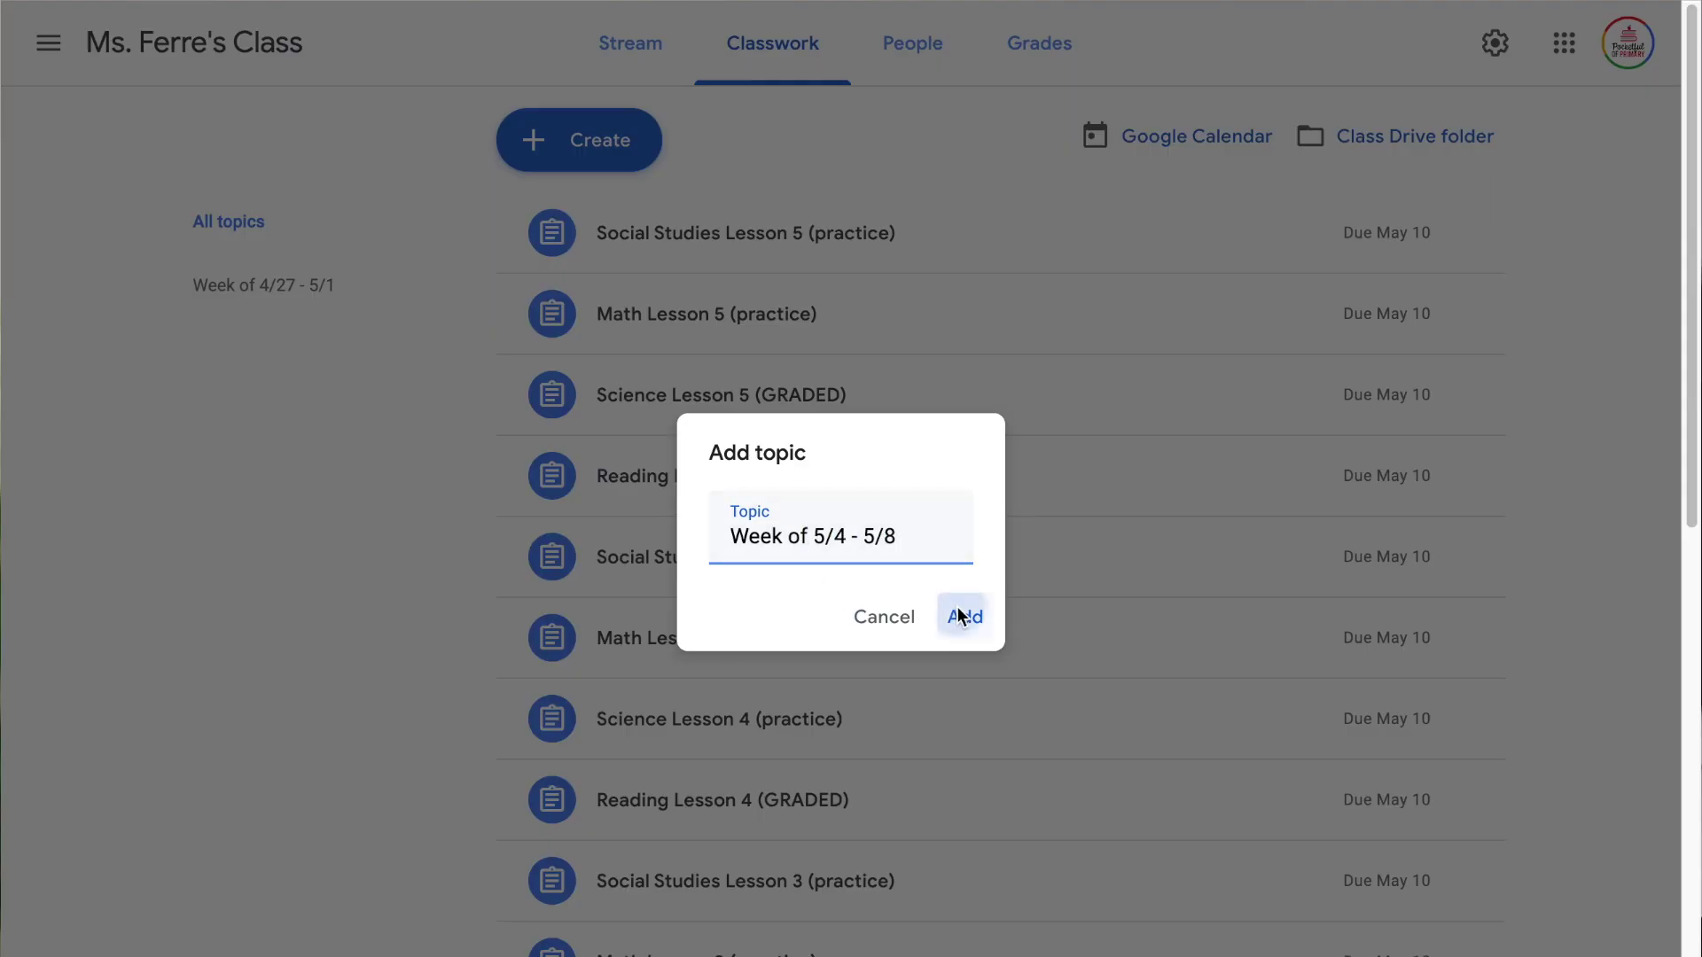
pyautogui.click(960, 614)
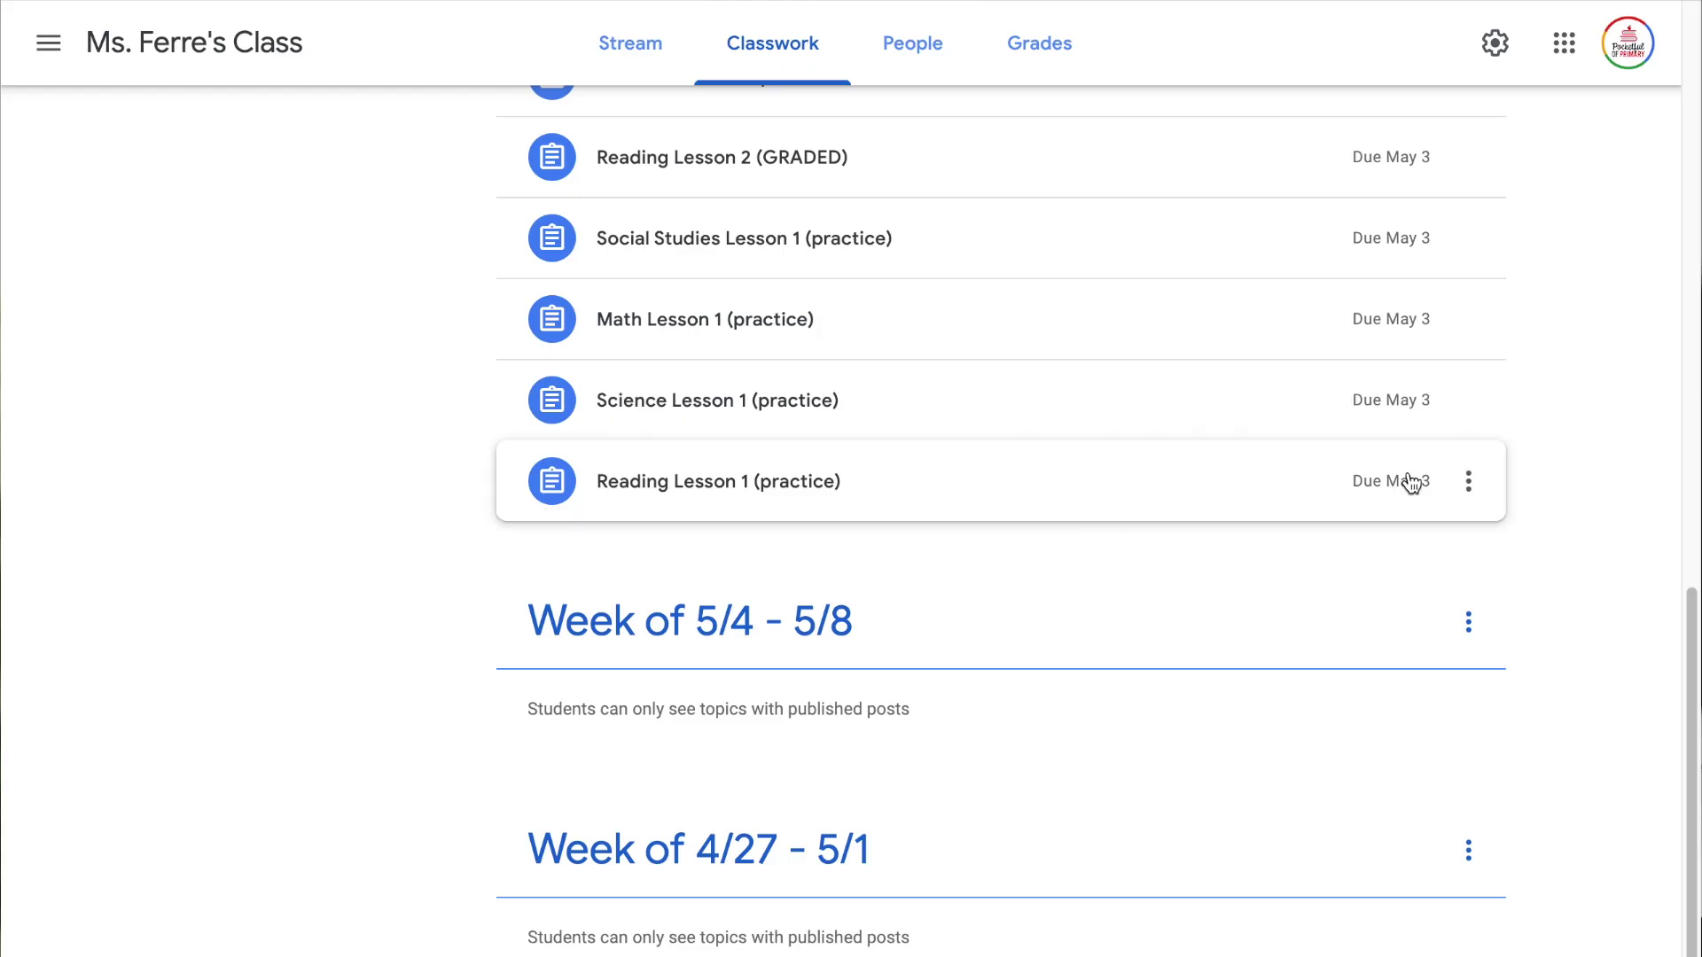
# Edit Reading Lesson 1 (practice) to use the Week of 4/27 - 5/1 topic and save
pyautogui.click(1471, 487)
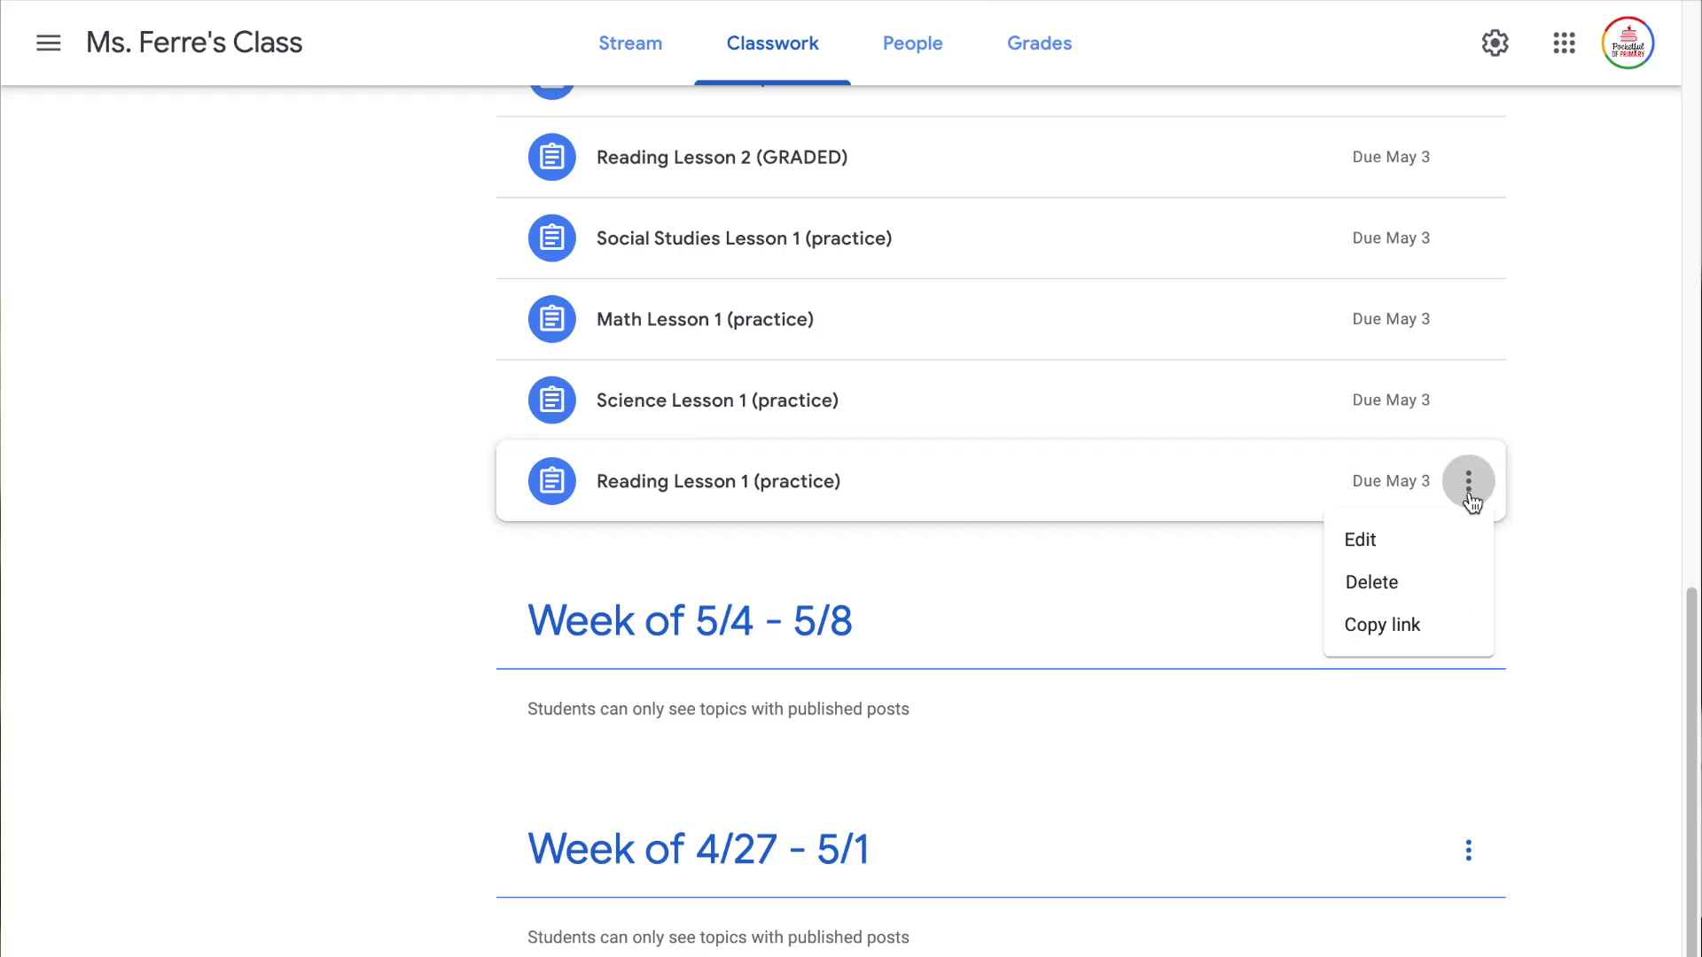
pyautogui.click(1400, 540)
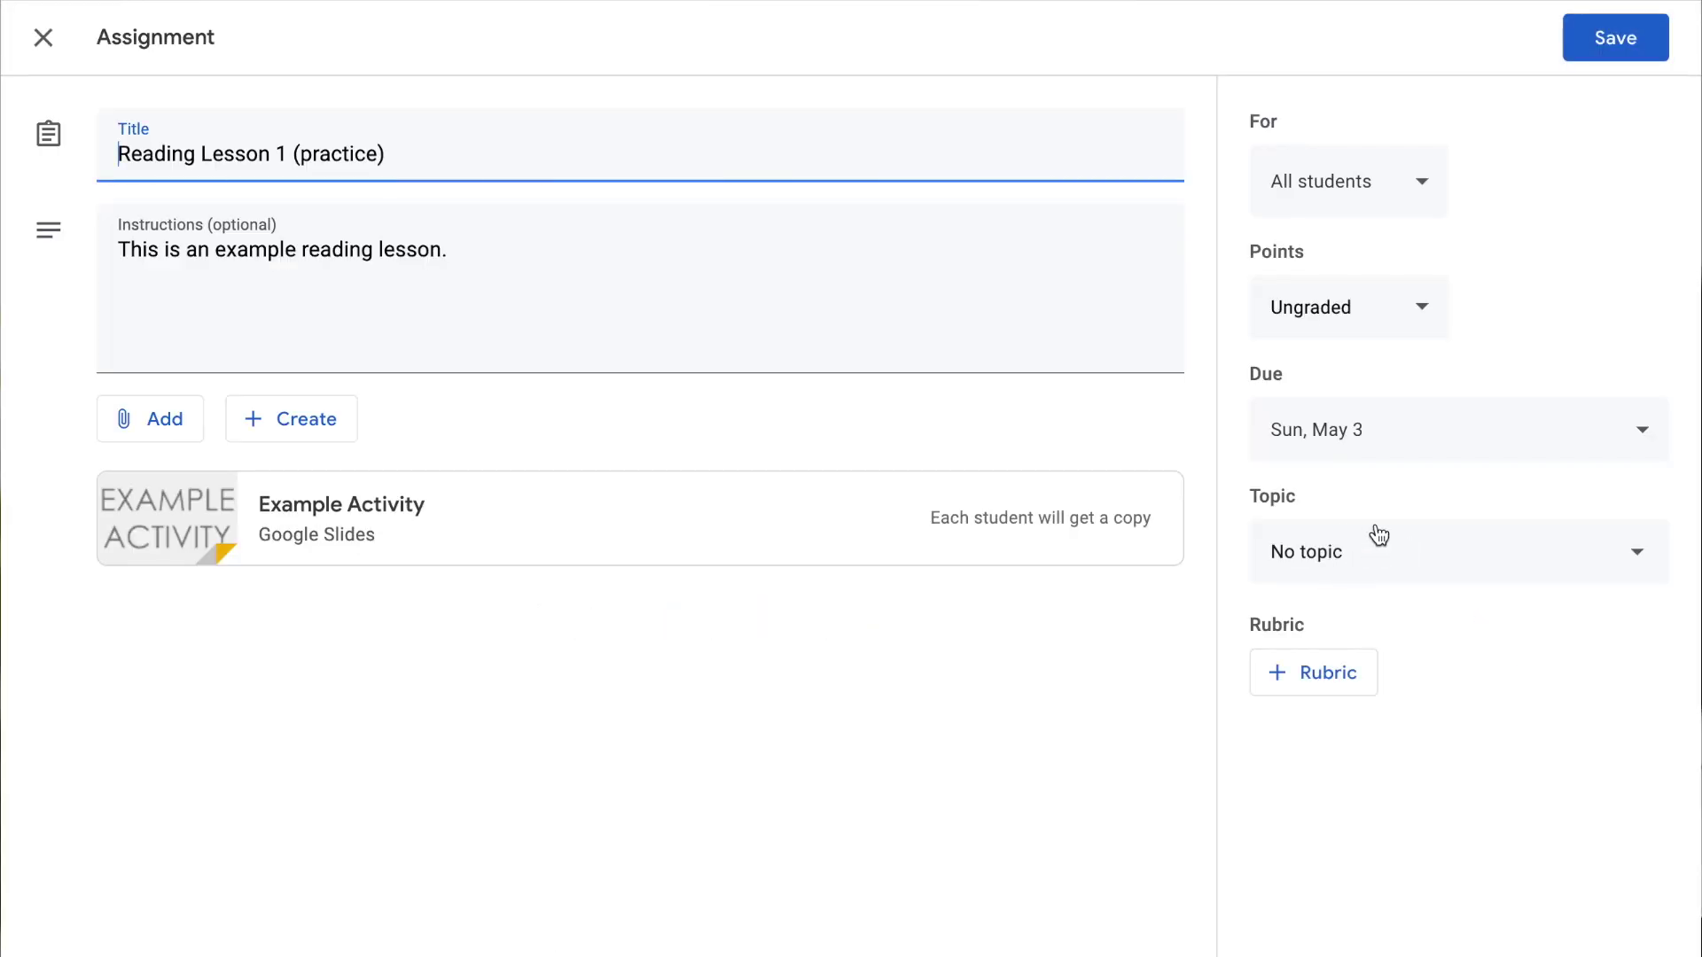
pyautogui.click(1419, 554)
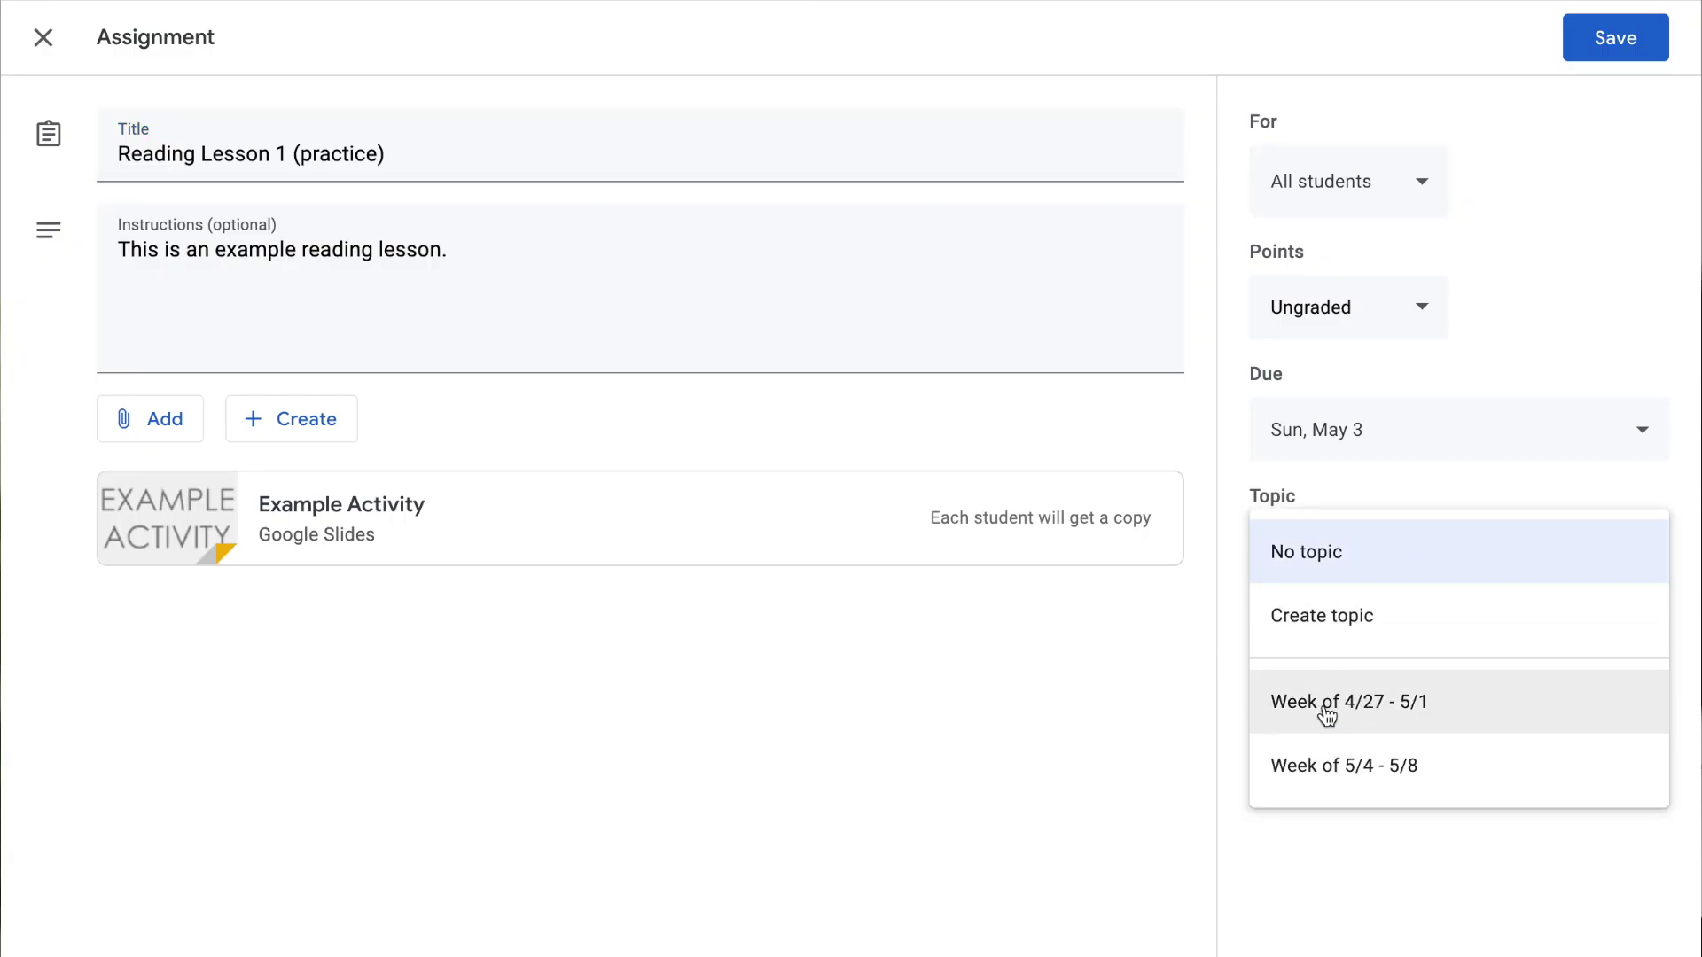
pyautogui.click(1372, 714)
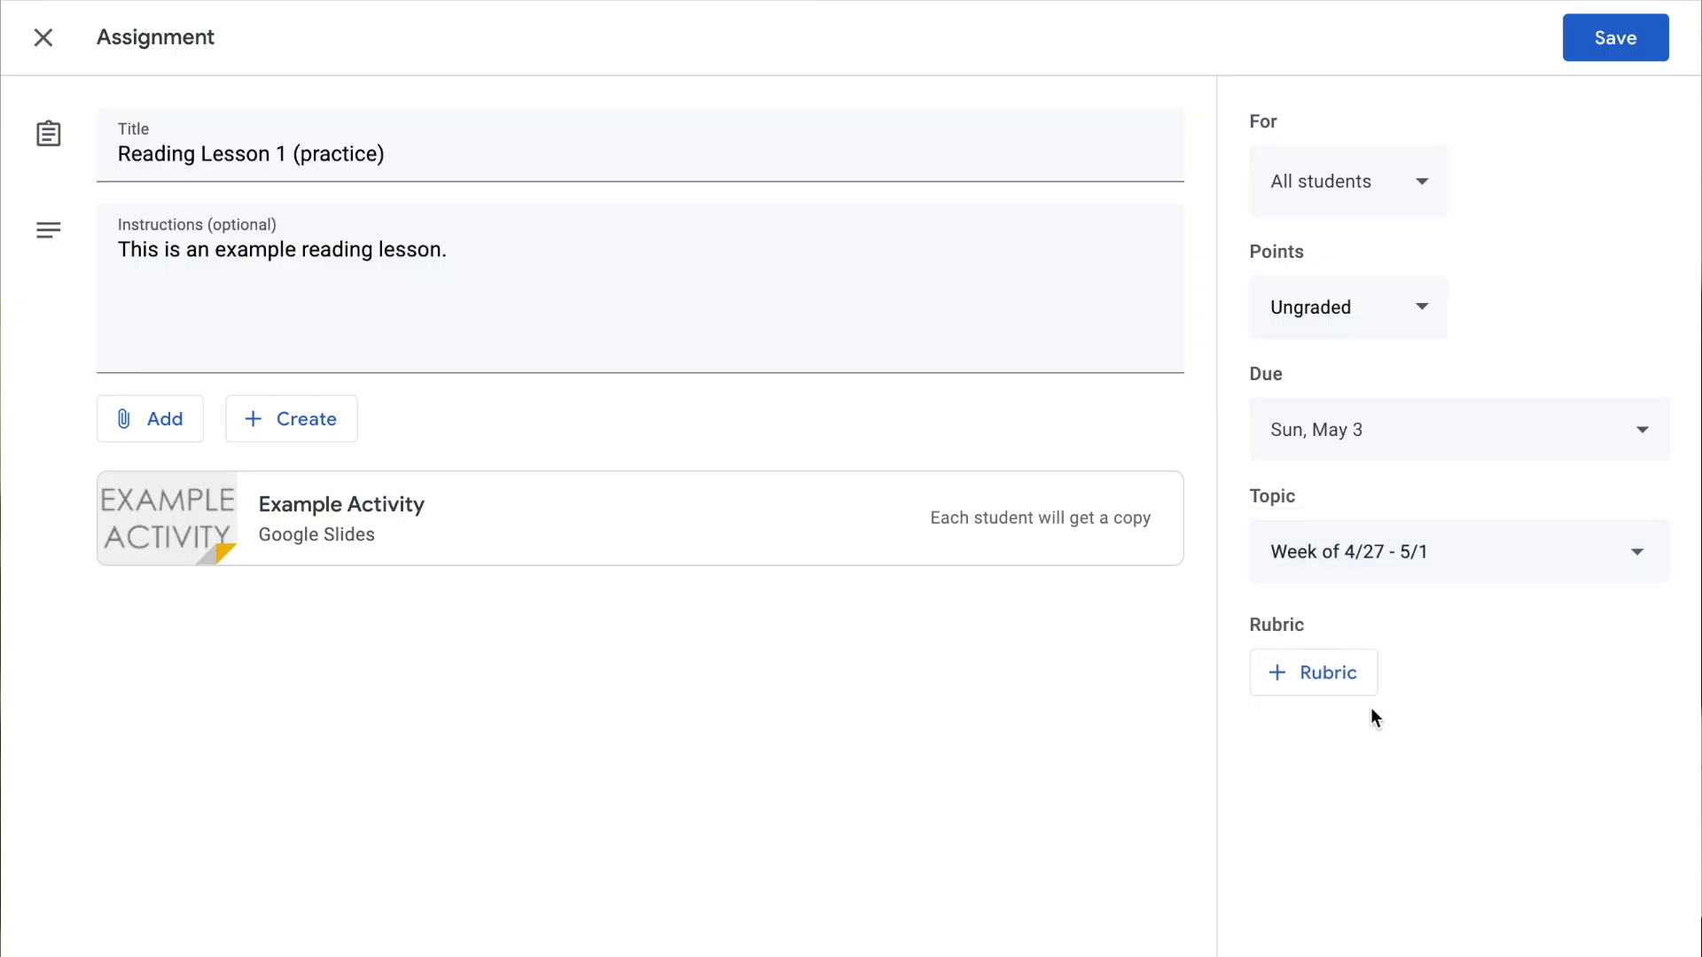
pyautogui.click(1640, 38)
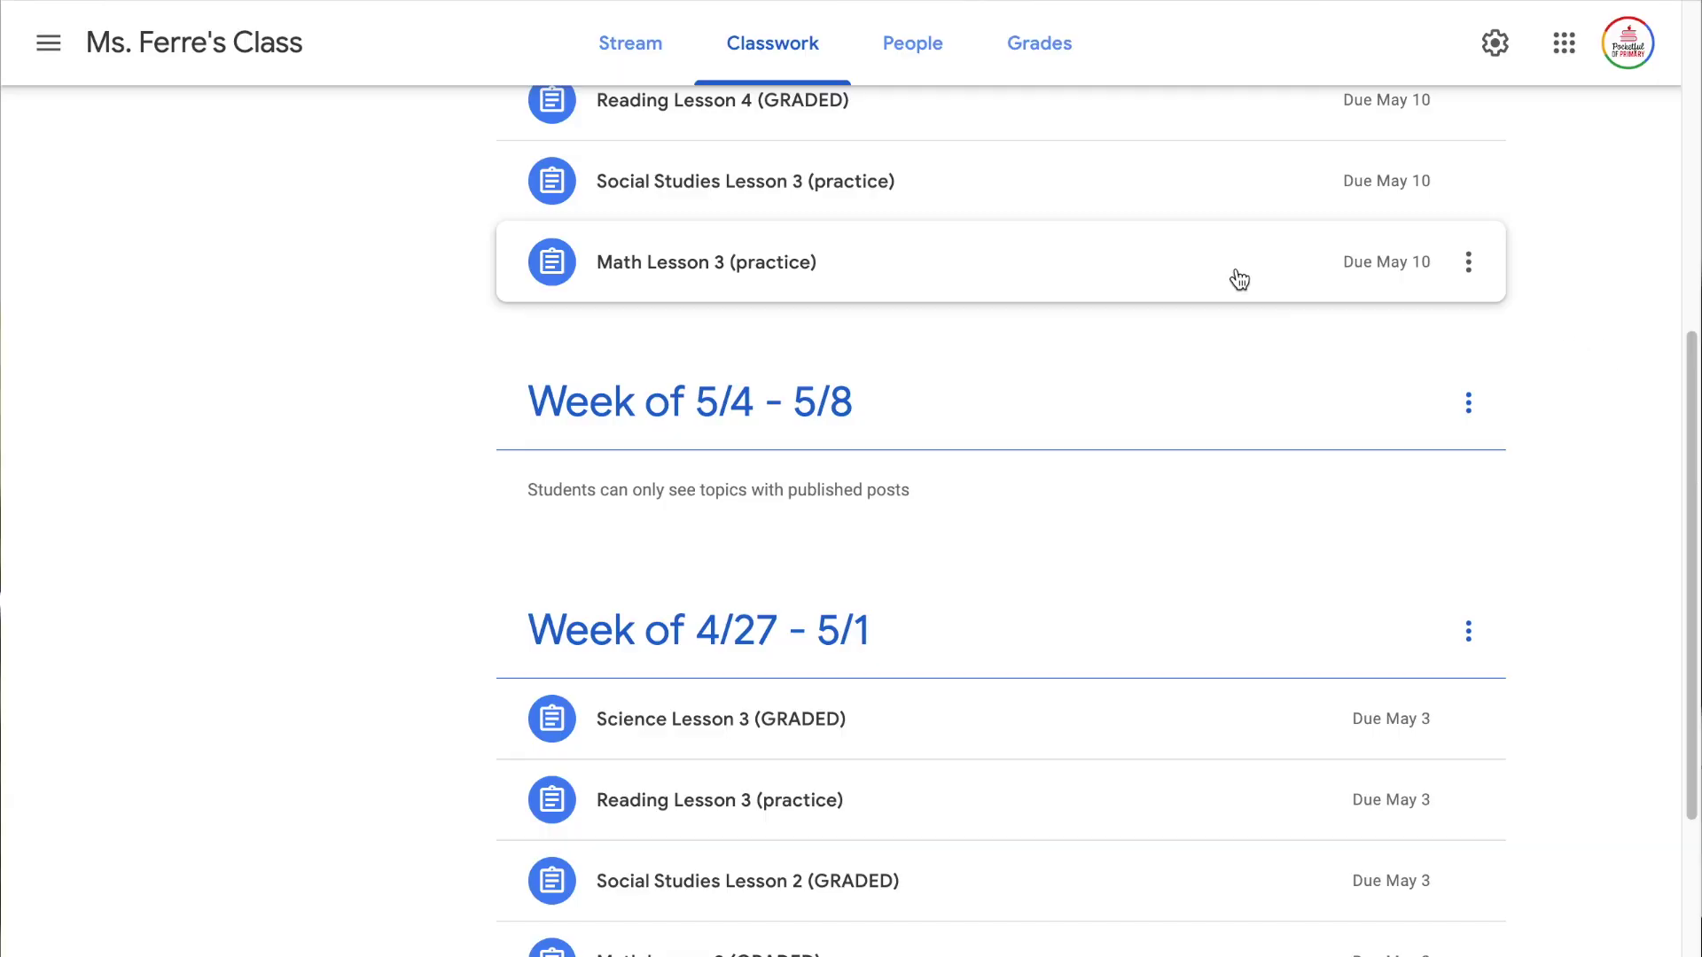
pyautogui.click(1170, 273)
# Drag Math Lesson 3, Reading Lesson 4 (GRADED), Science Lesson 4 (practice) and other May 10 lessons into Week of 5/4 - 5/8
pyautogui.moveTo(1171, 280); pyautogui.dragTo(1145, 379)
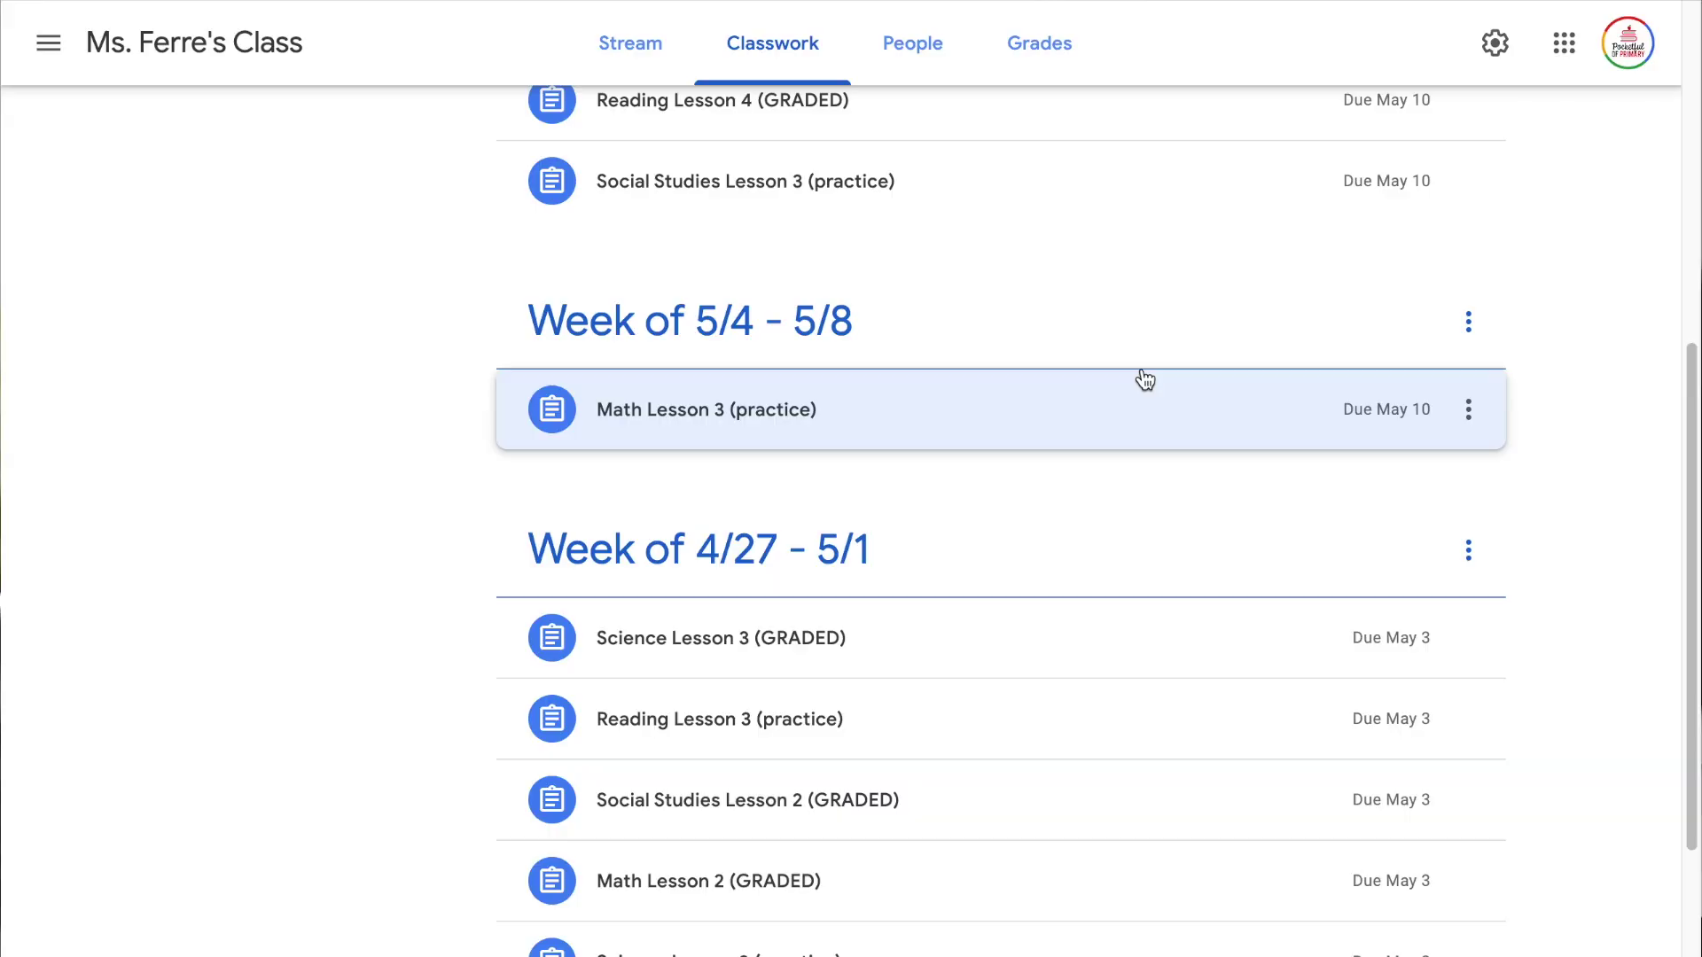
pyautogui.scroll(2, 1140, 376)
pyautogui.moveTo(1075, 330); pyautogui.dragTo(1049, 518)
pyautogui.scroll(2, 1049, 520)
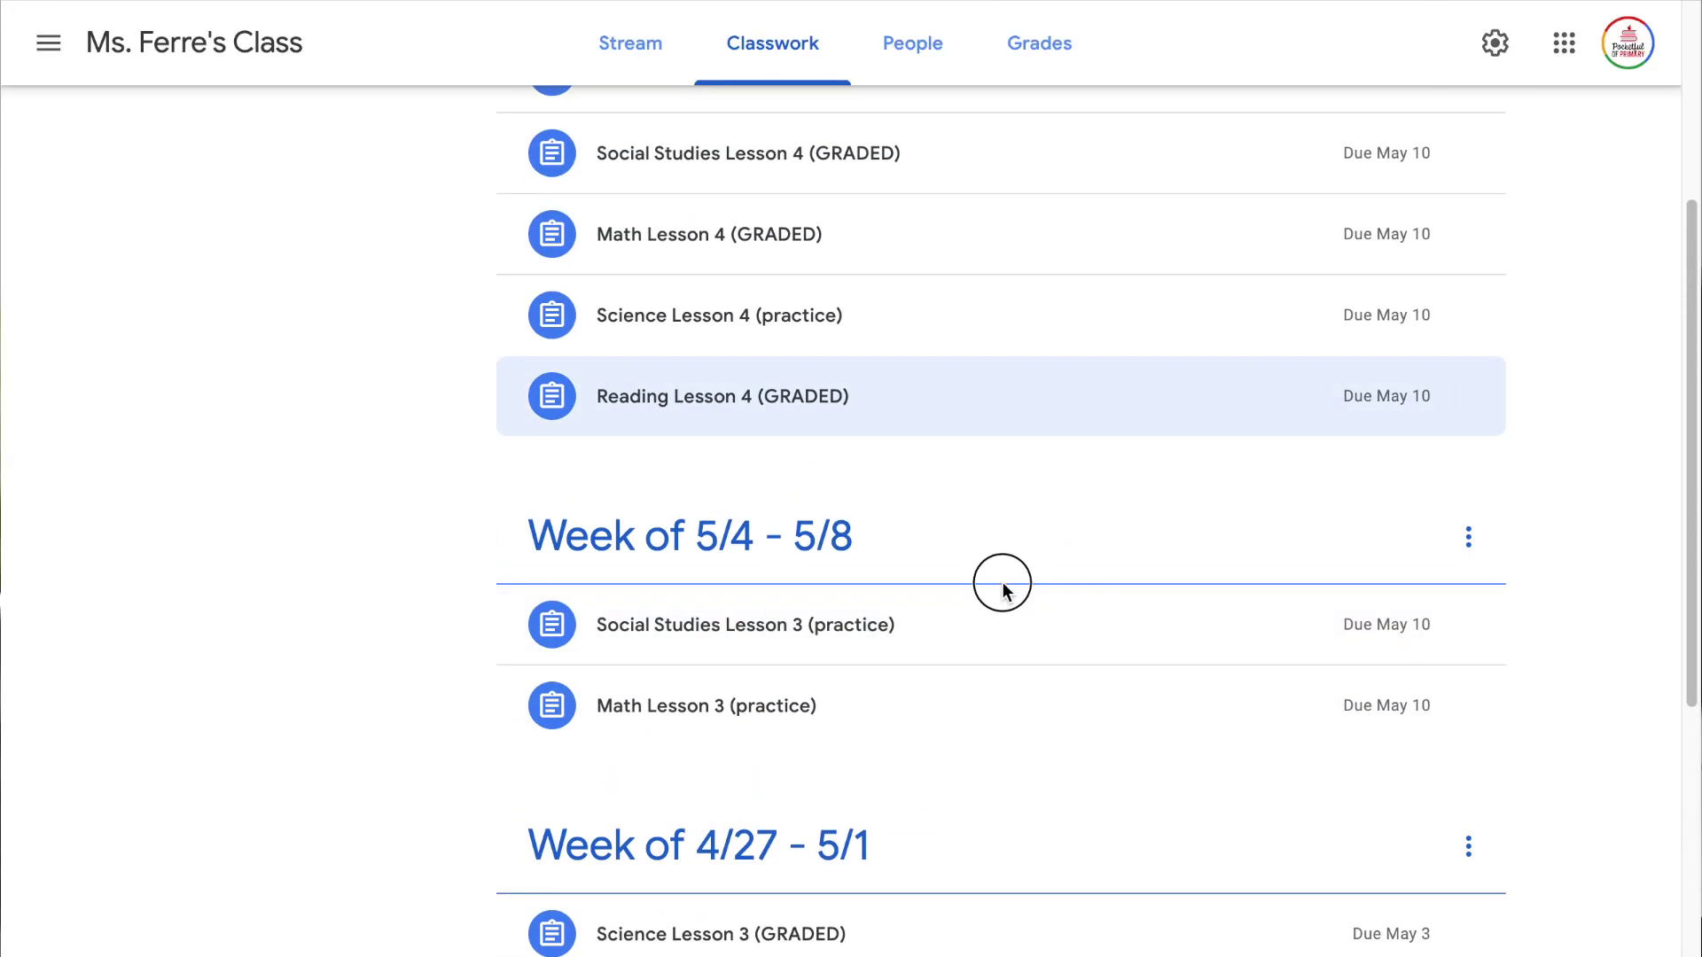
pyautogui.moveTo(1014, 395); pyautogui.dragTo(1007, 554)
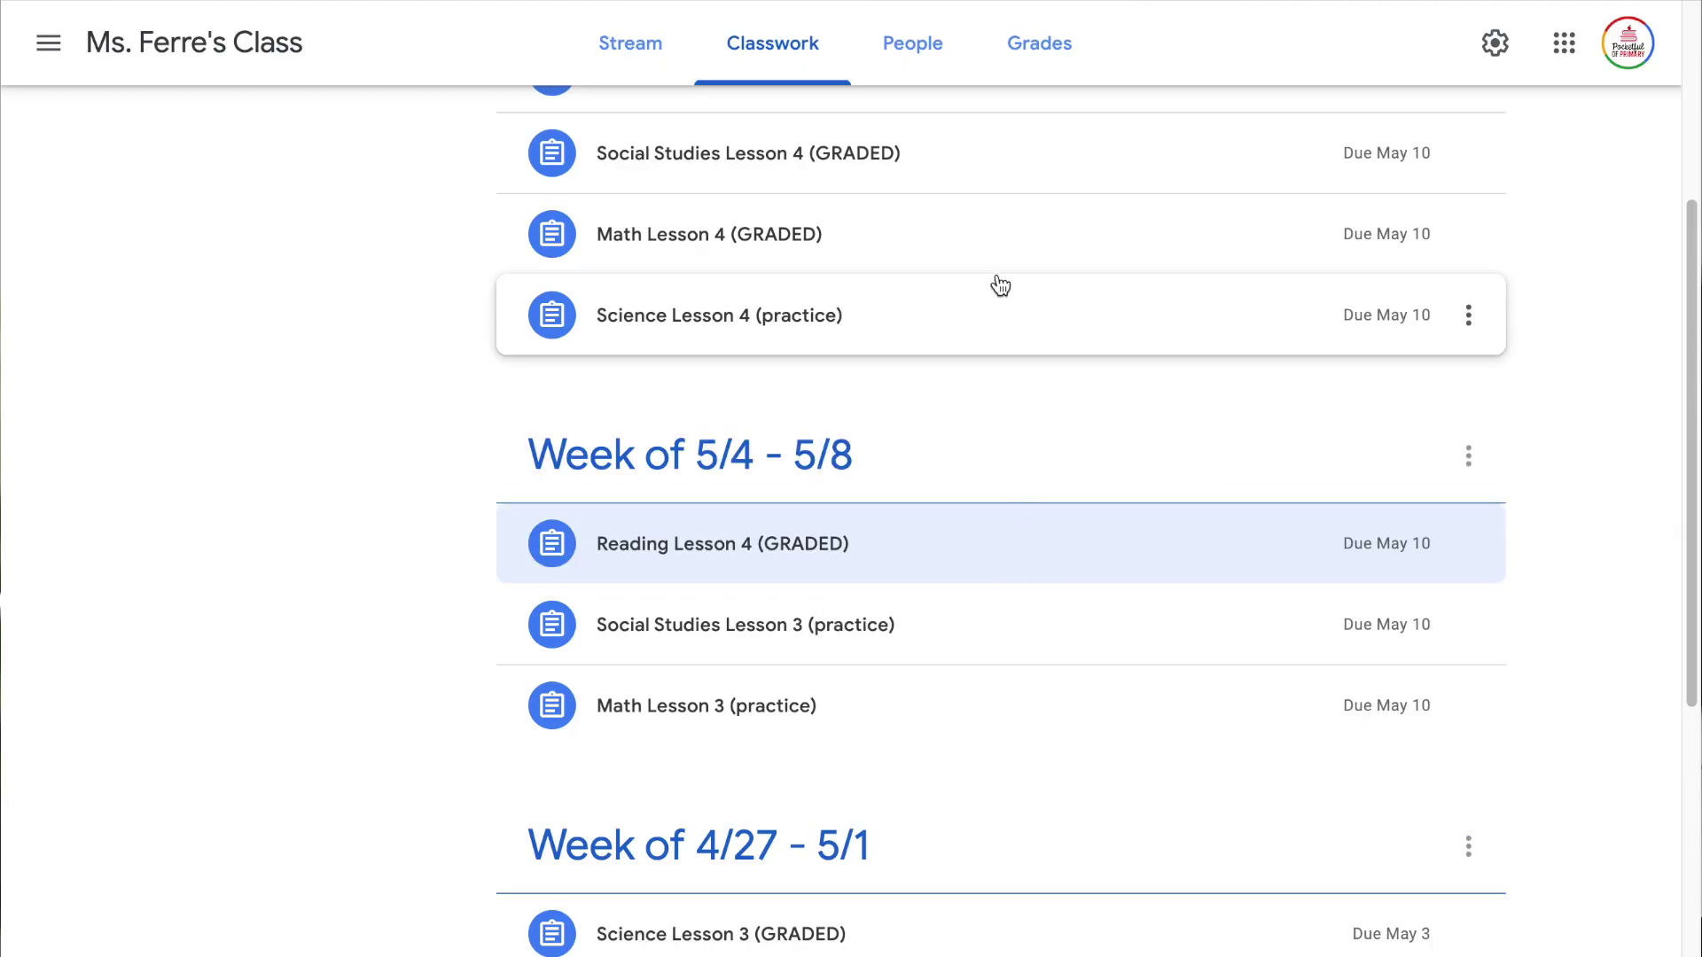
pyautogui.moveTo(999, 285); pyautogui.dragTo(991, 412)
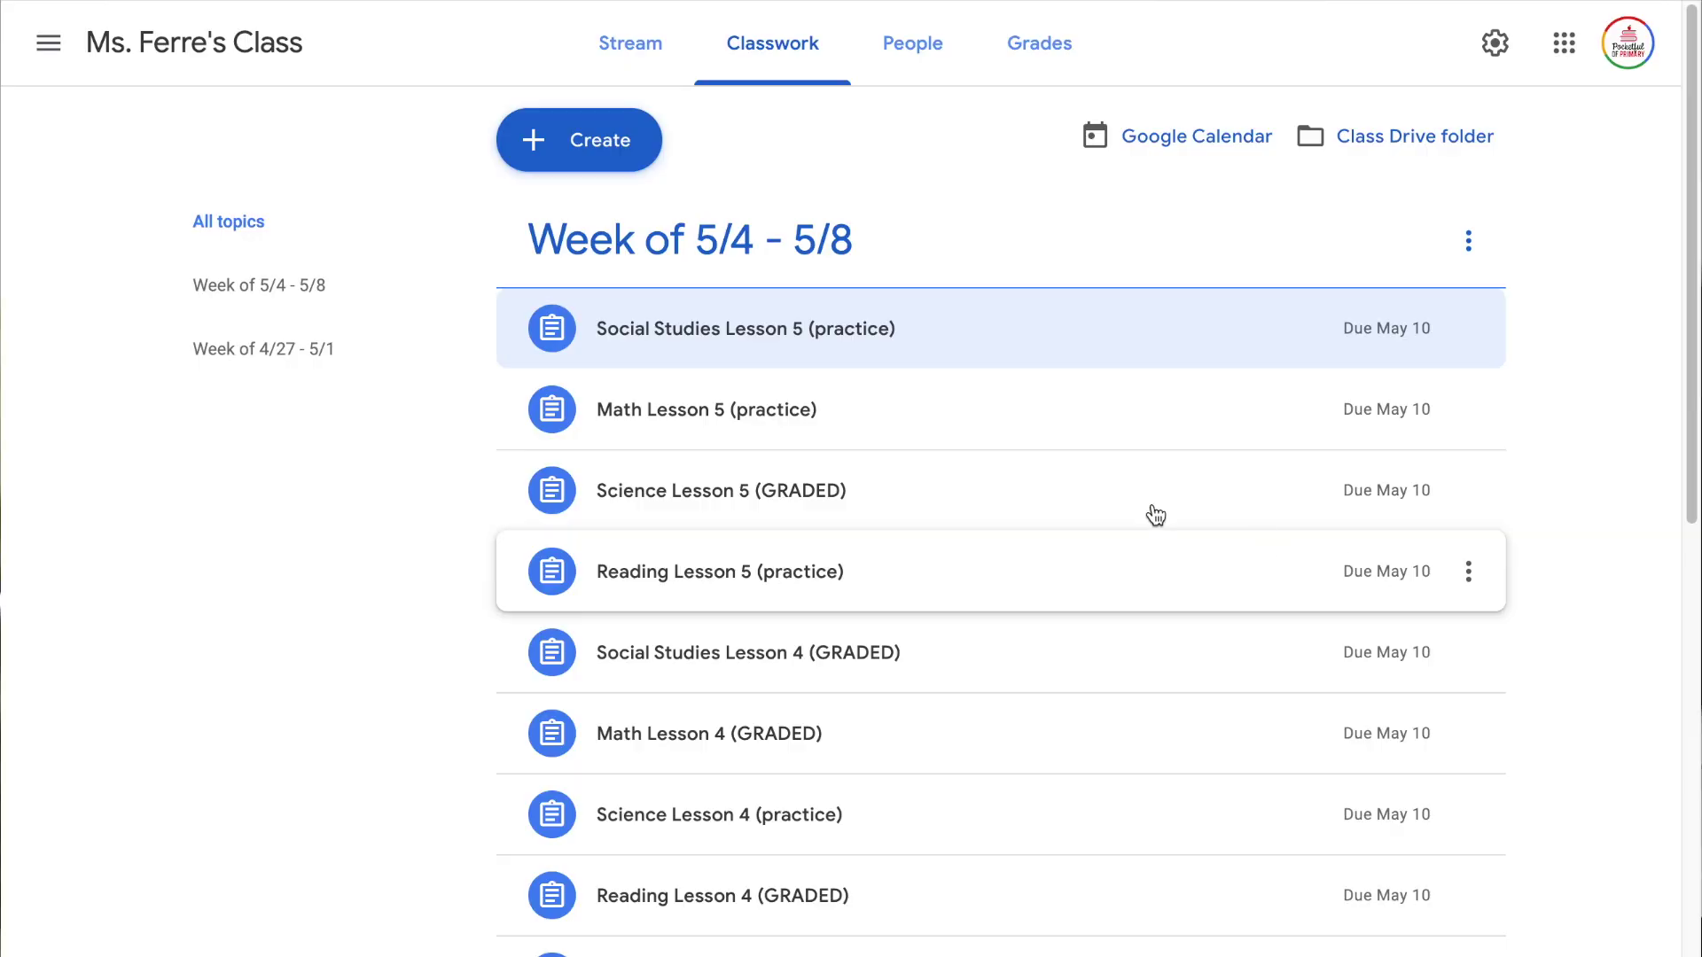
pyautogui.click(647, 144)
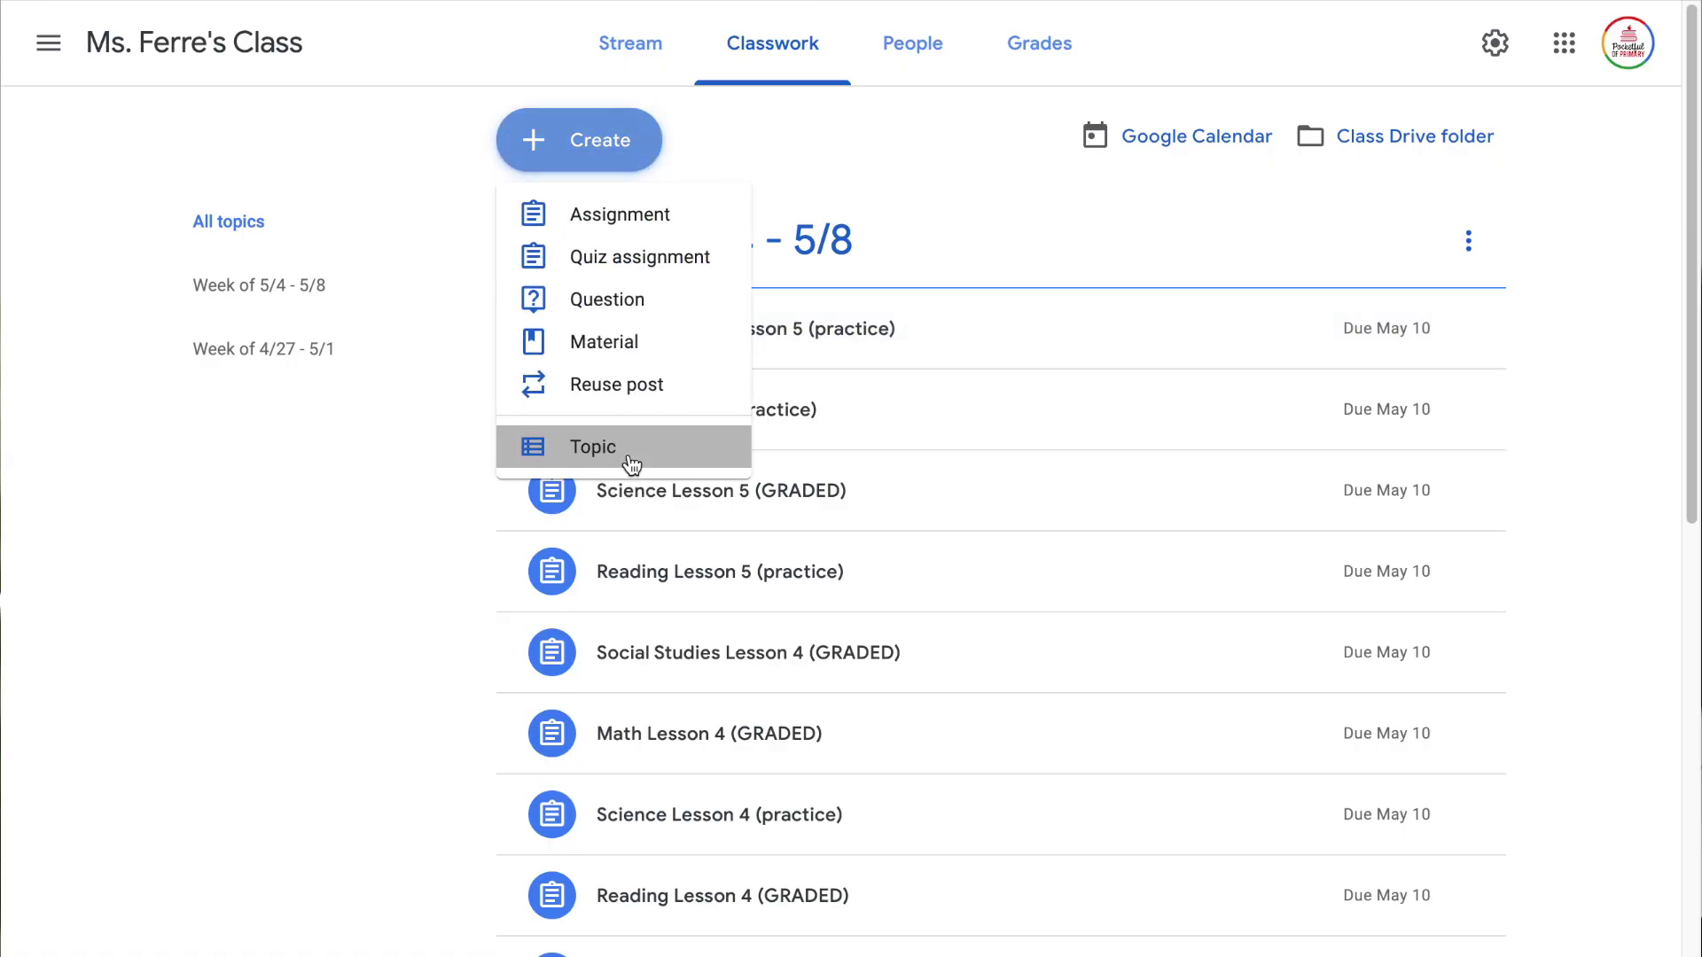
# Add a 'Week of 5/11 - 5/15' topic, then filter by each week topic and show all again
pyautogui.click(632, 462)
pyautogui.write('W')
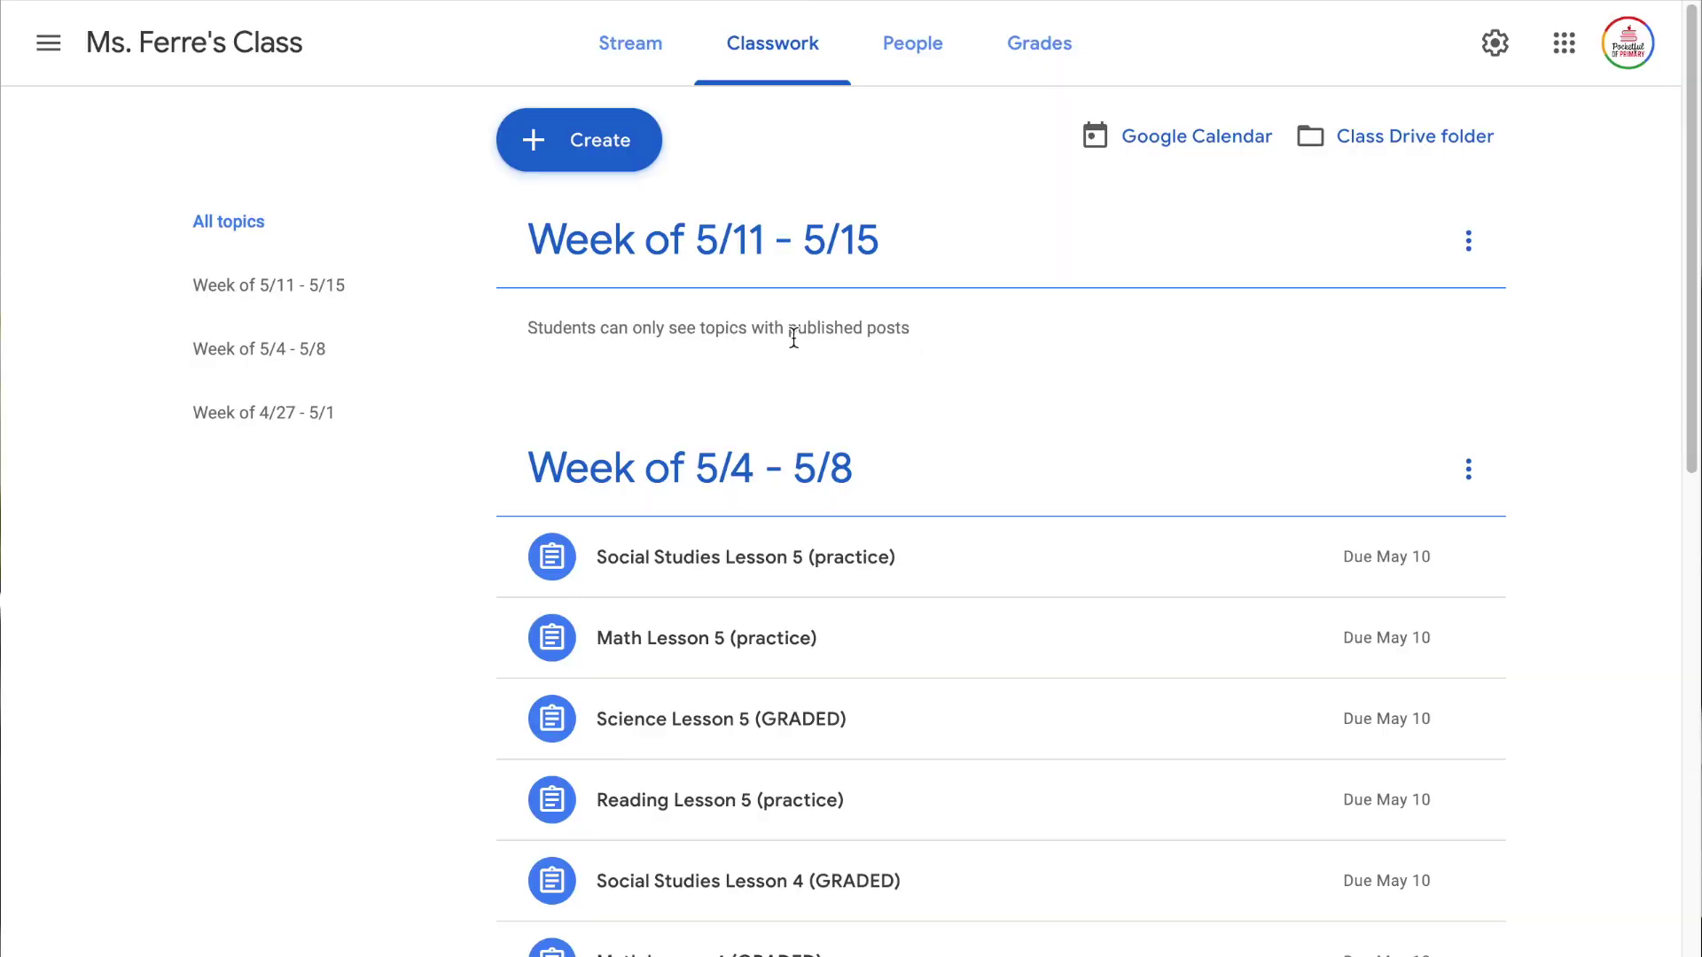
pyautogui.click(247, 422)
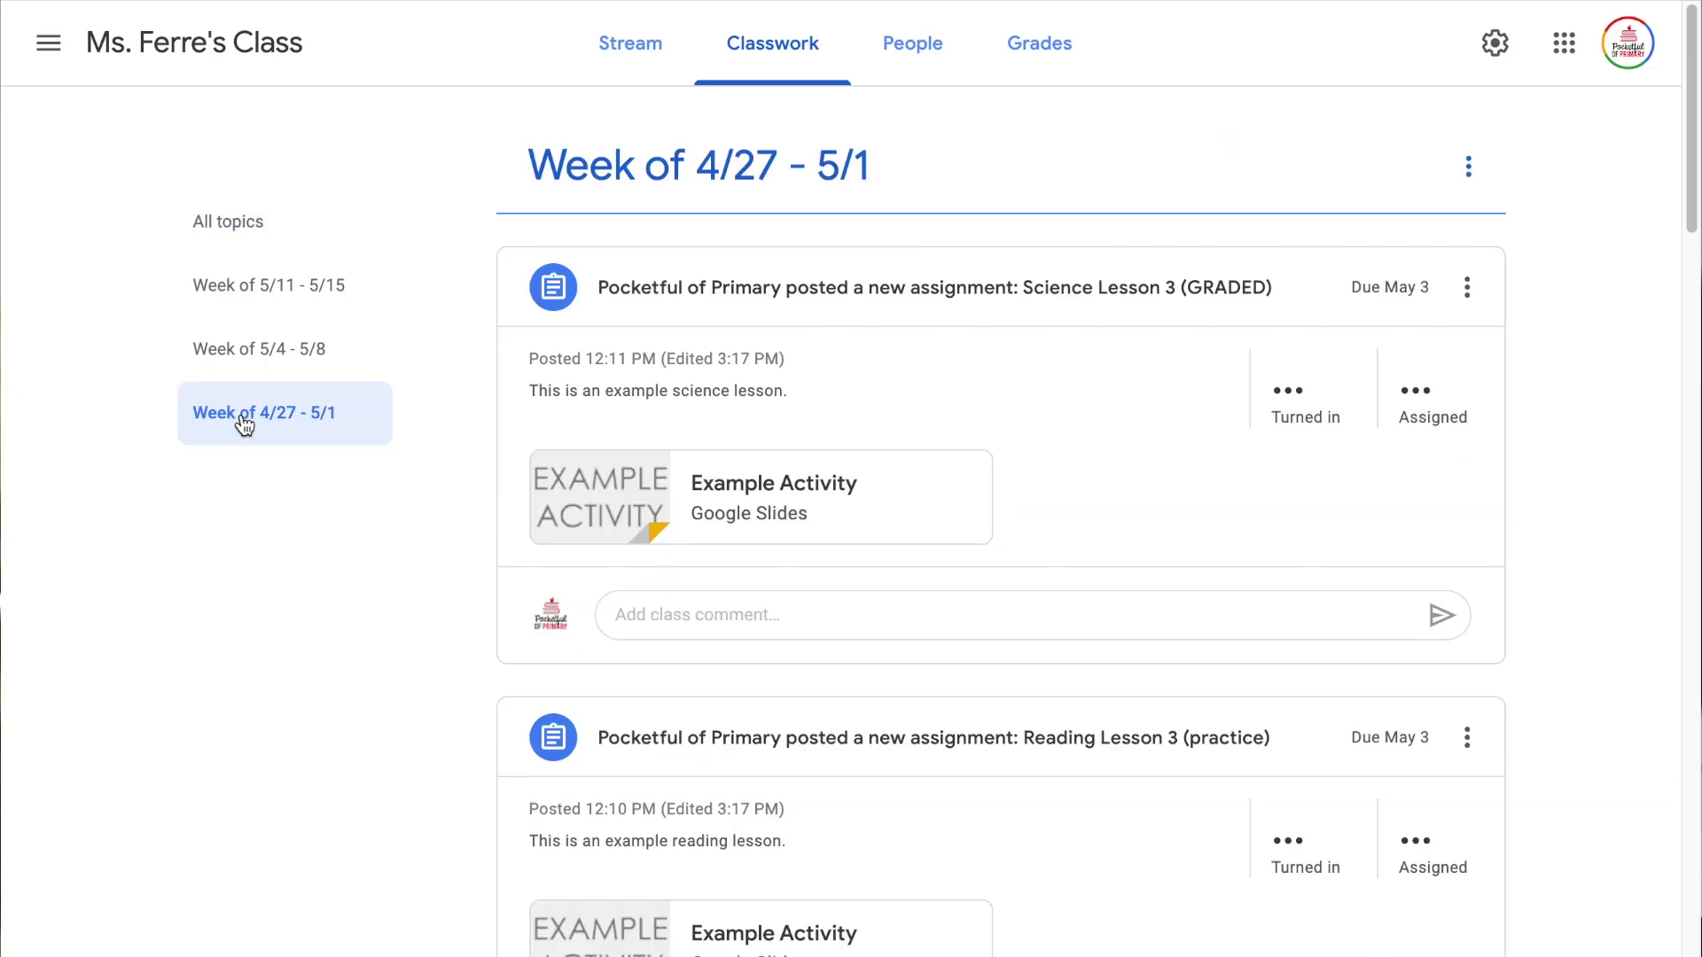
pyautogui.scroll(-20, 972, 581)
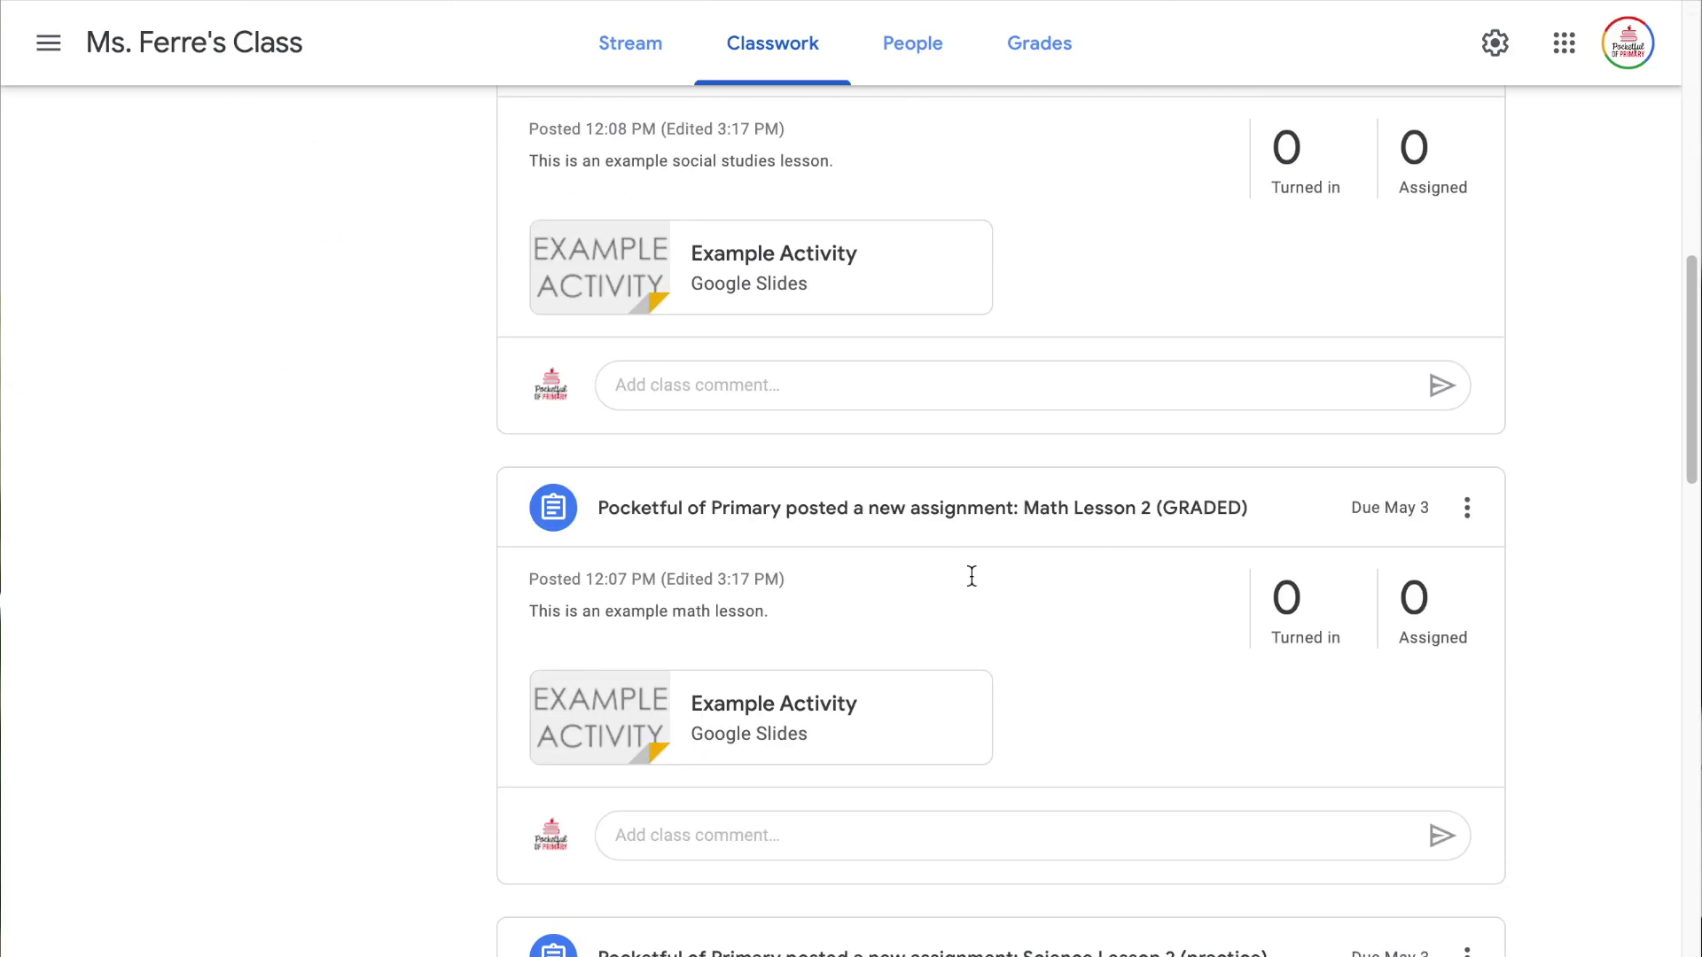
pyautogui.scroll(17, 972, 580)
pyautogui.scroll(8, 971, 576)
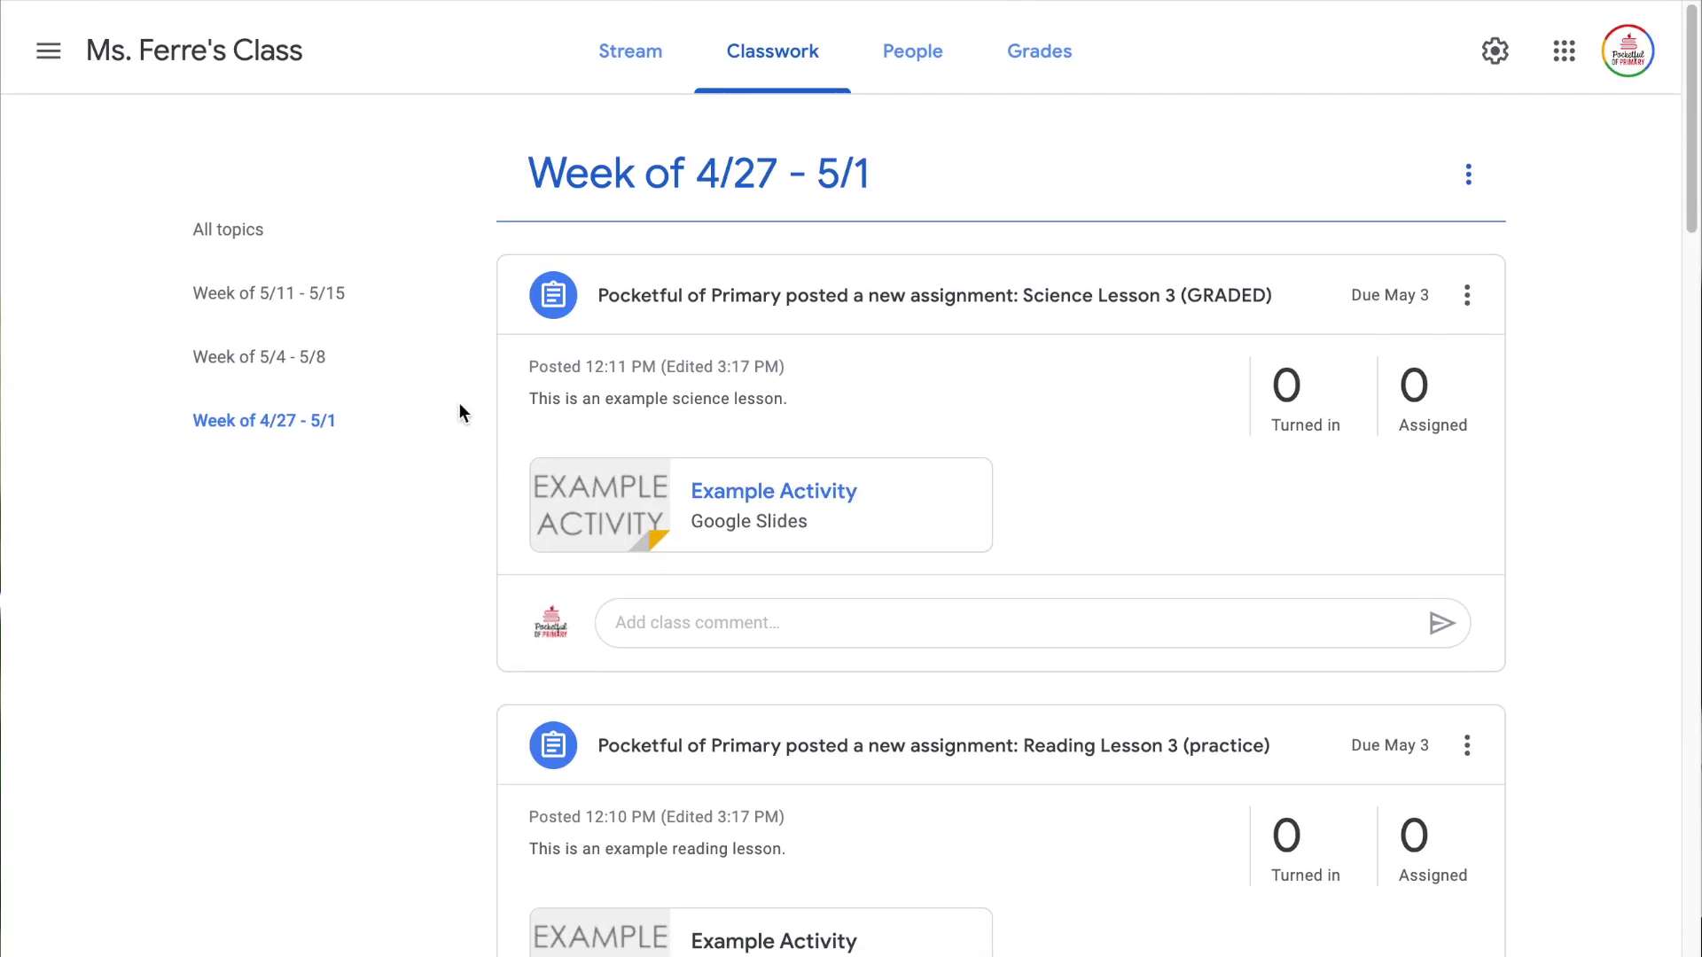
pyautogui.click(313, 351)
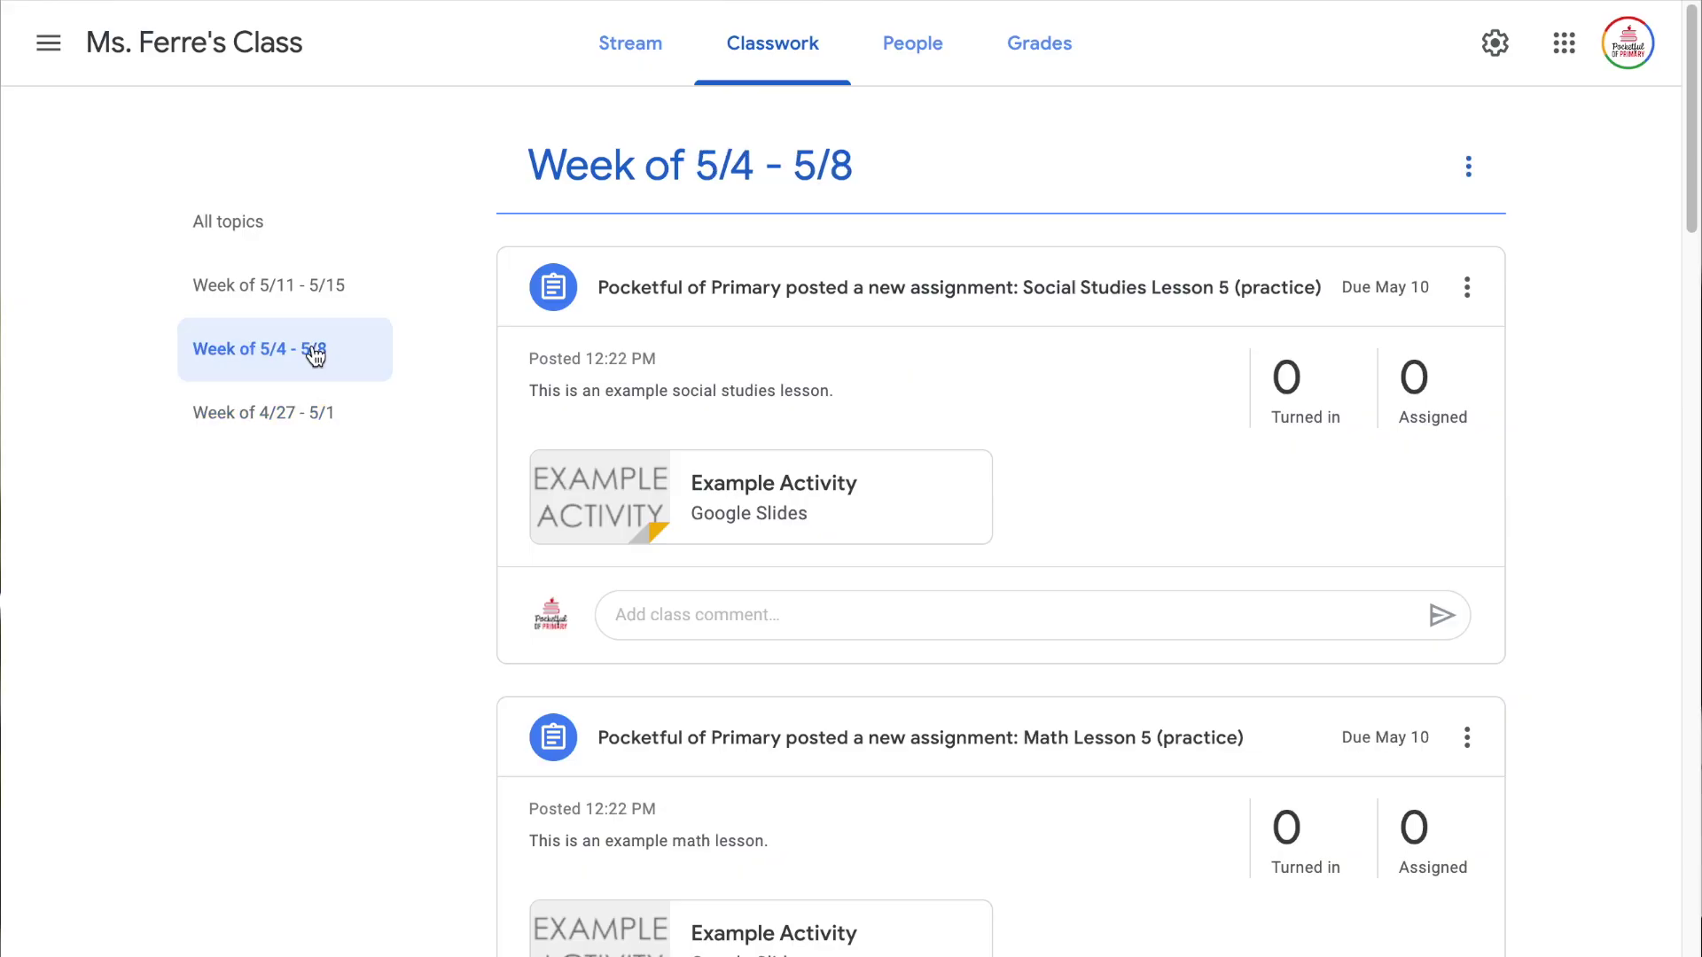
pyautogui.click(293, 236)
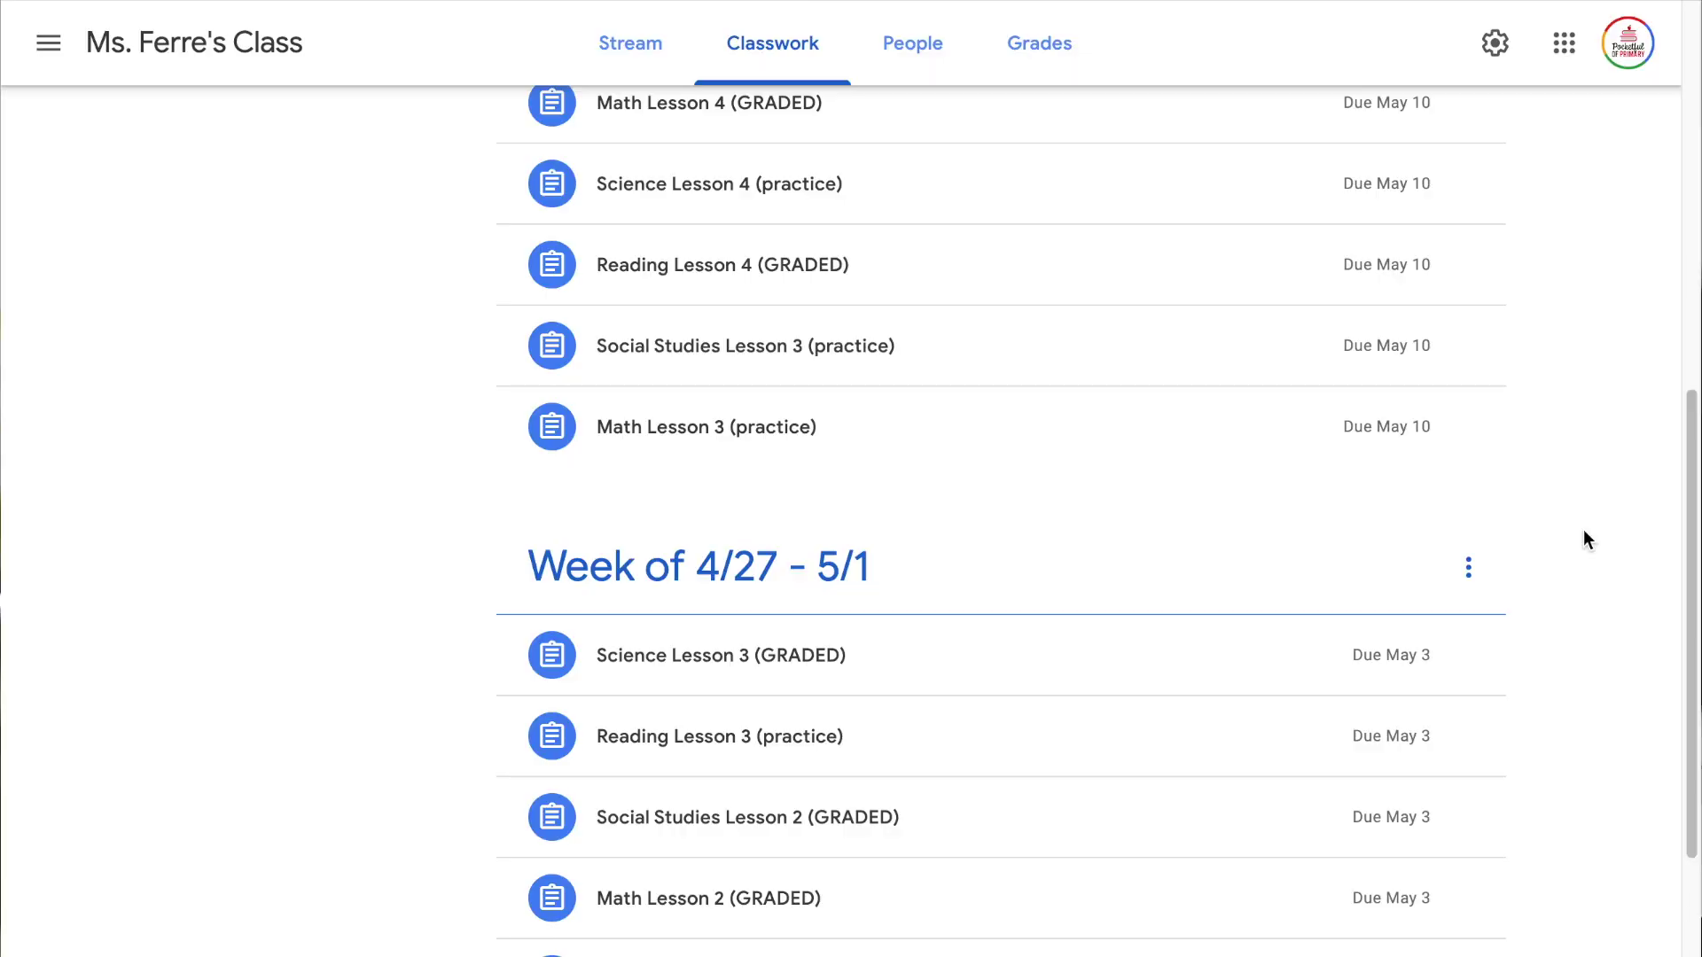
pyautogui.scroll(-2, 1583, 531)
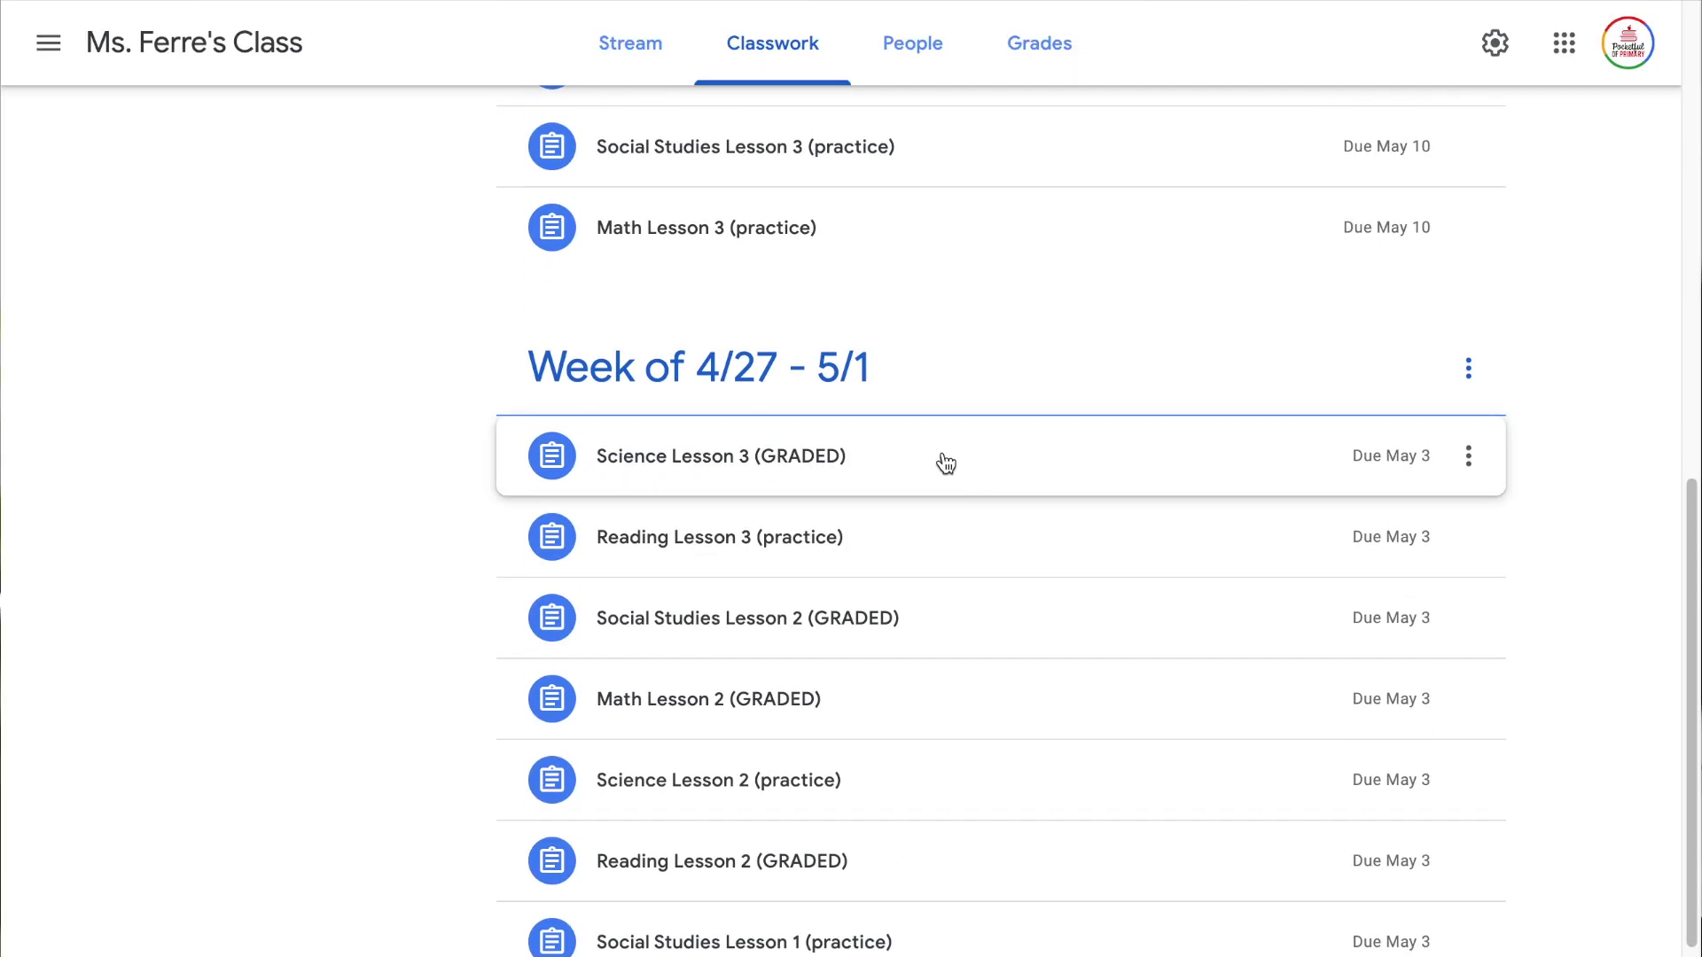
pyautogui.scroll(-3, 1007, 493)
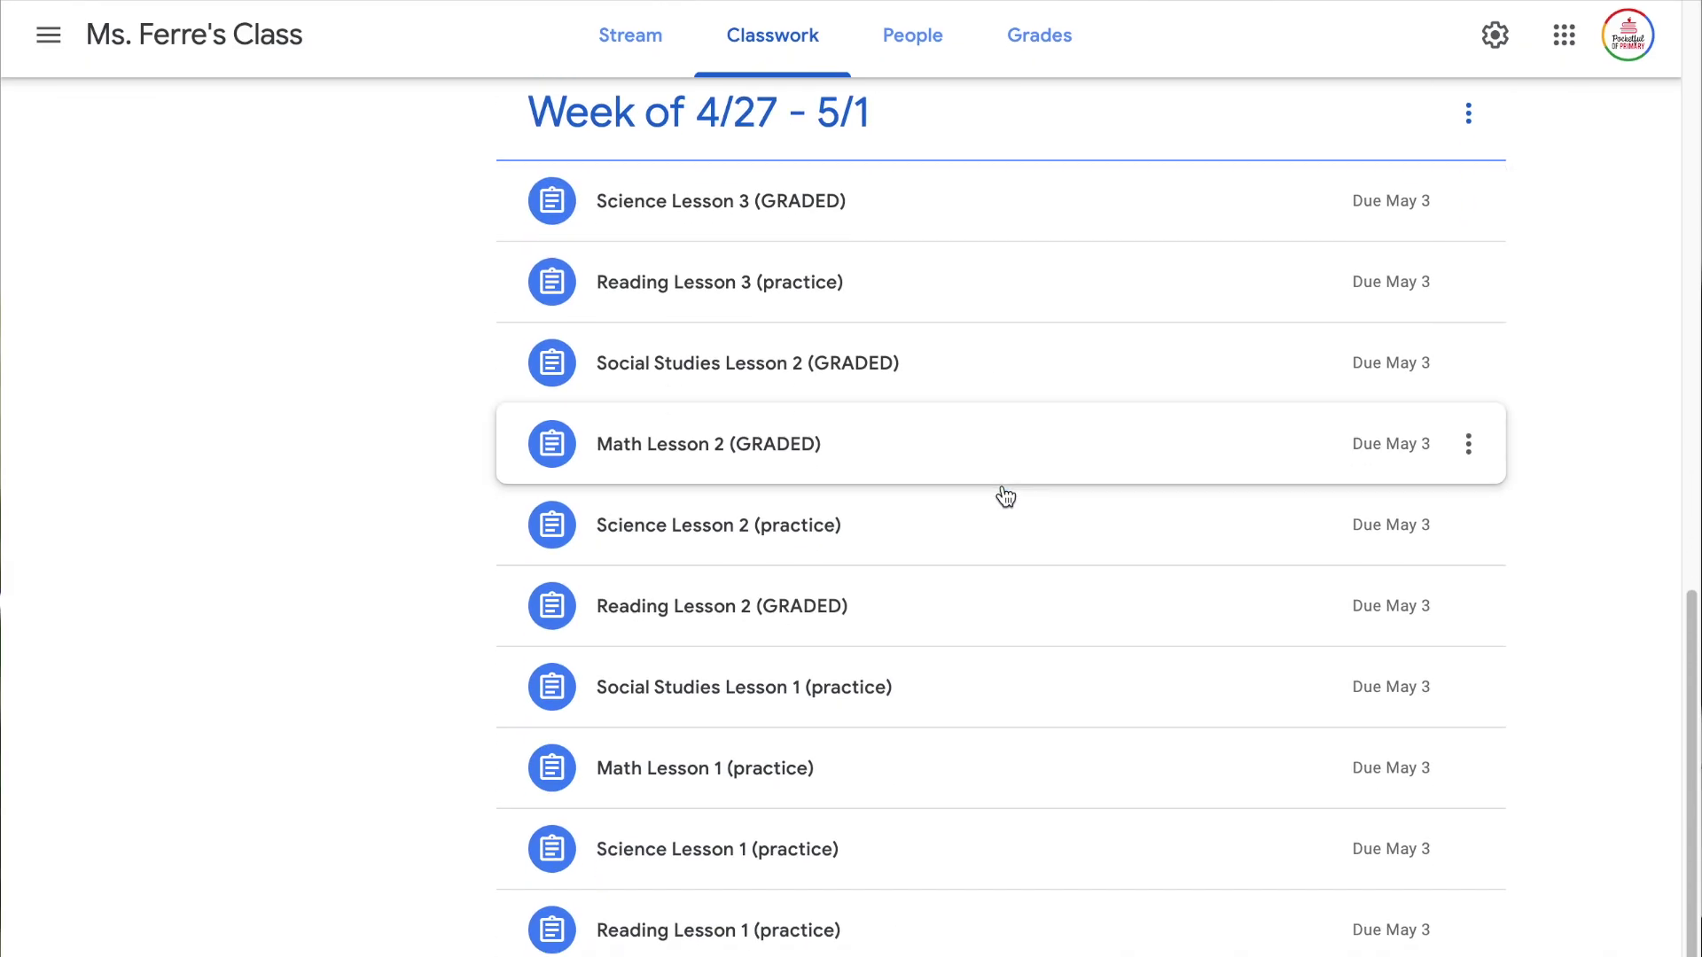
pyautogui.scroll(3, 951, 892)
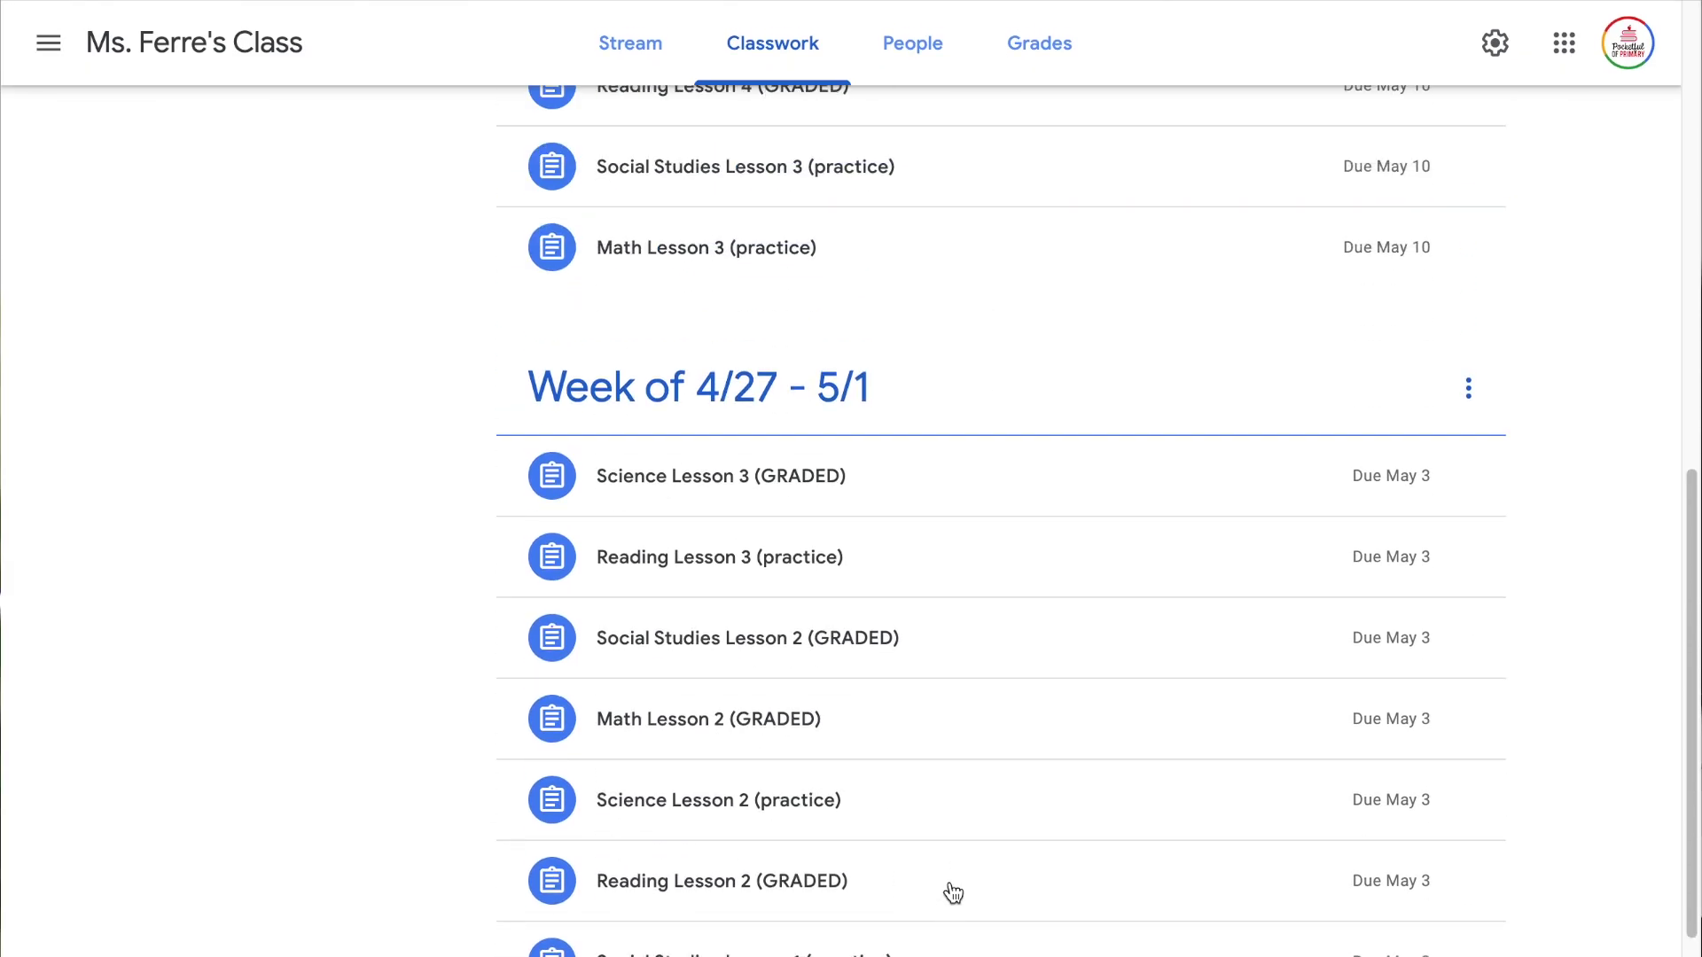
pyautogui.moveTo(892, 304); pyautogui.dragTo(858, 391)
pyautogui.scroll(-3, 954, 581)
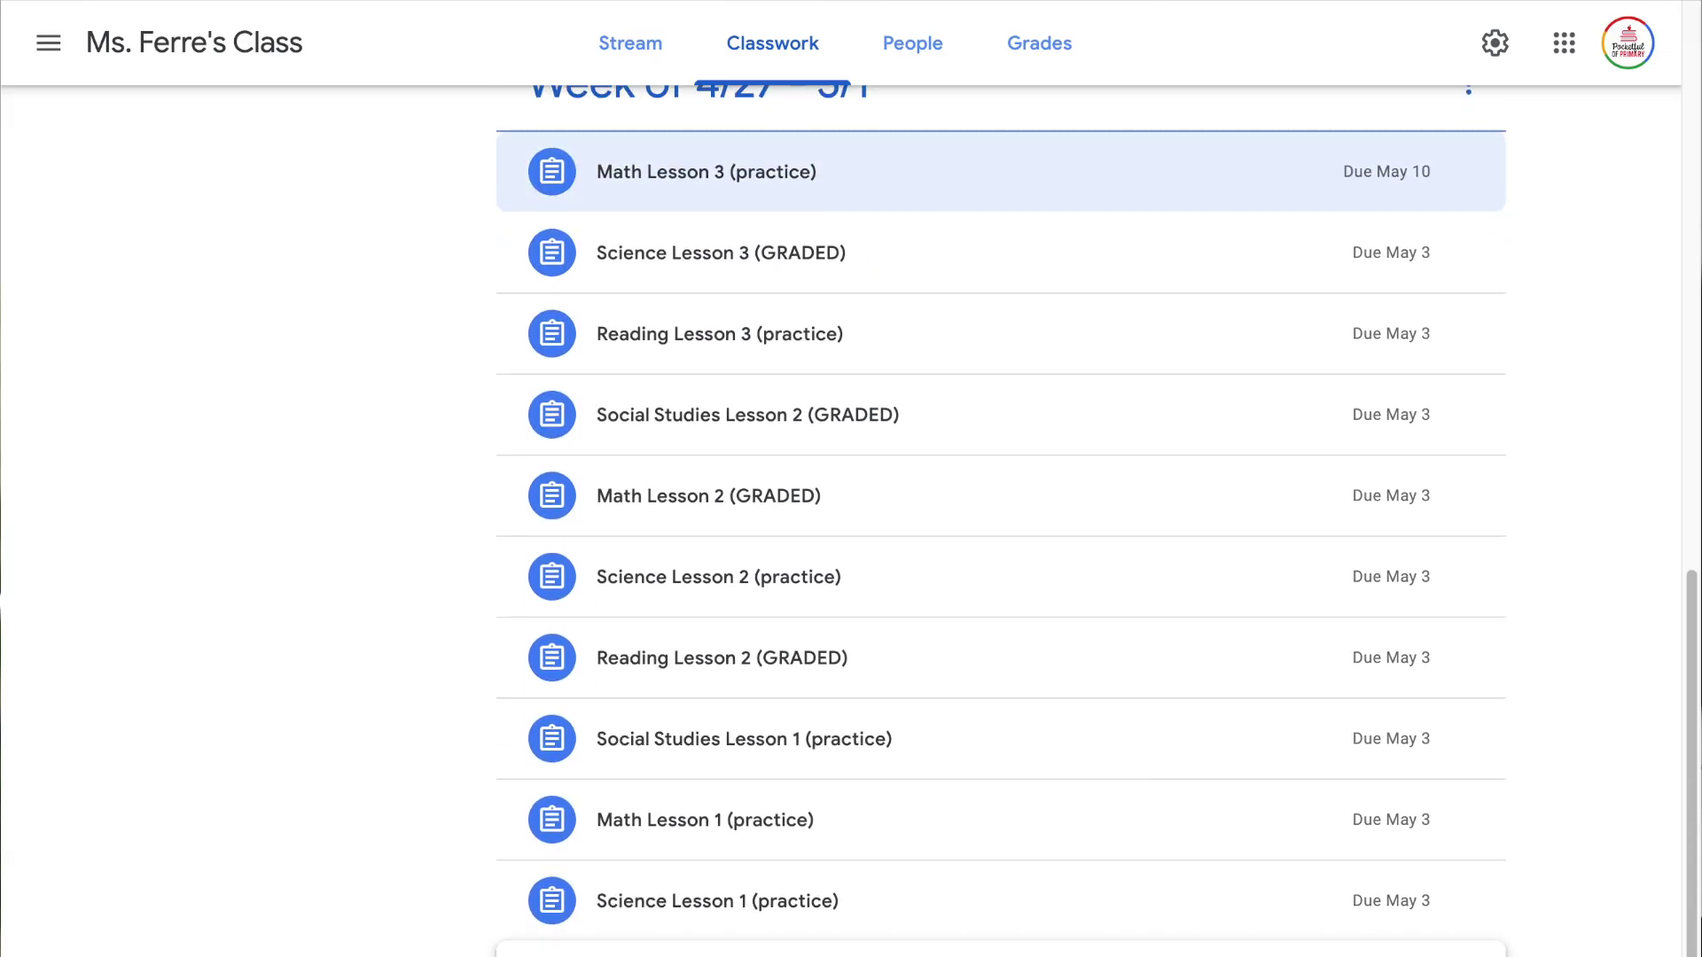
pyautogui.scroll(-1, 1001, 532)
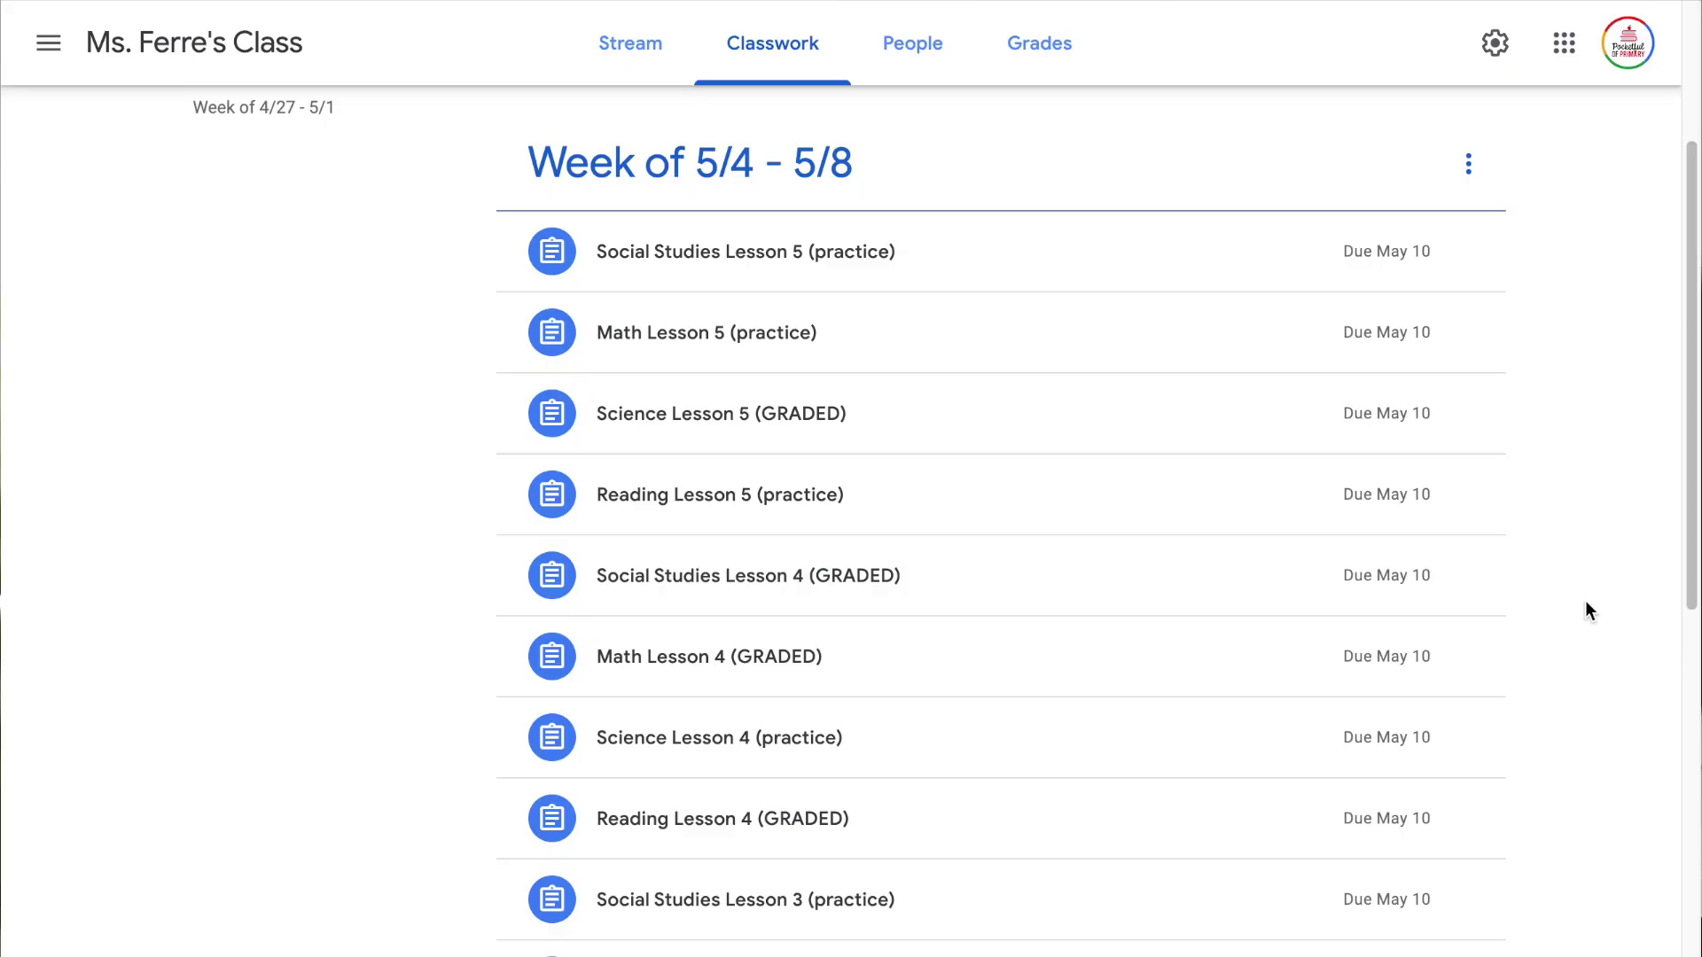
pyautogui.scroll(-9, 1586, 601)
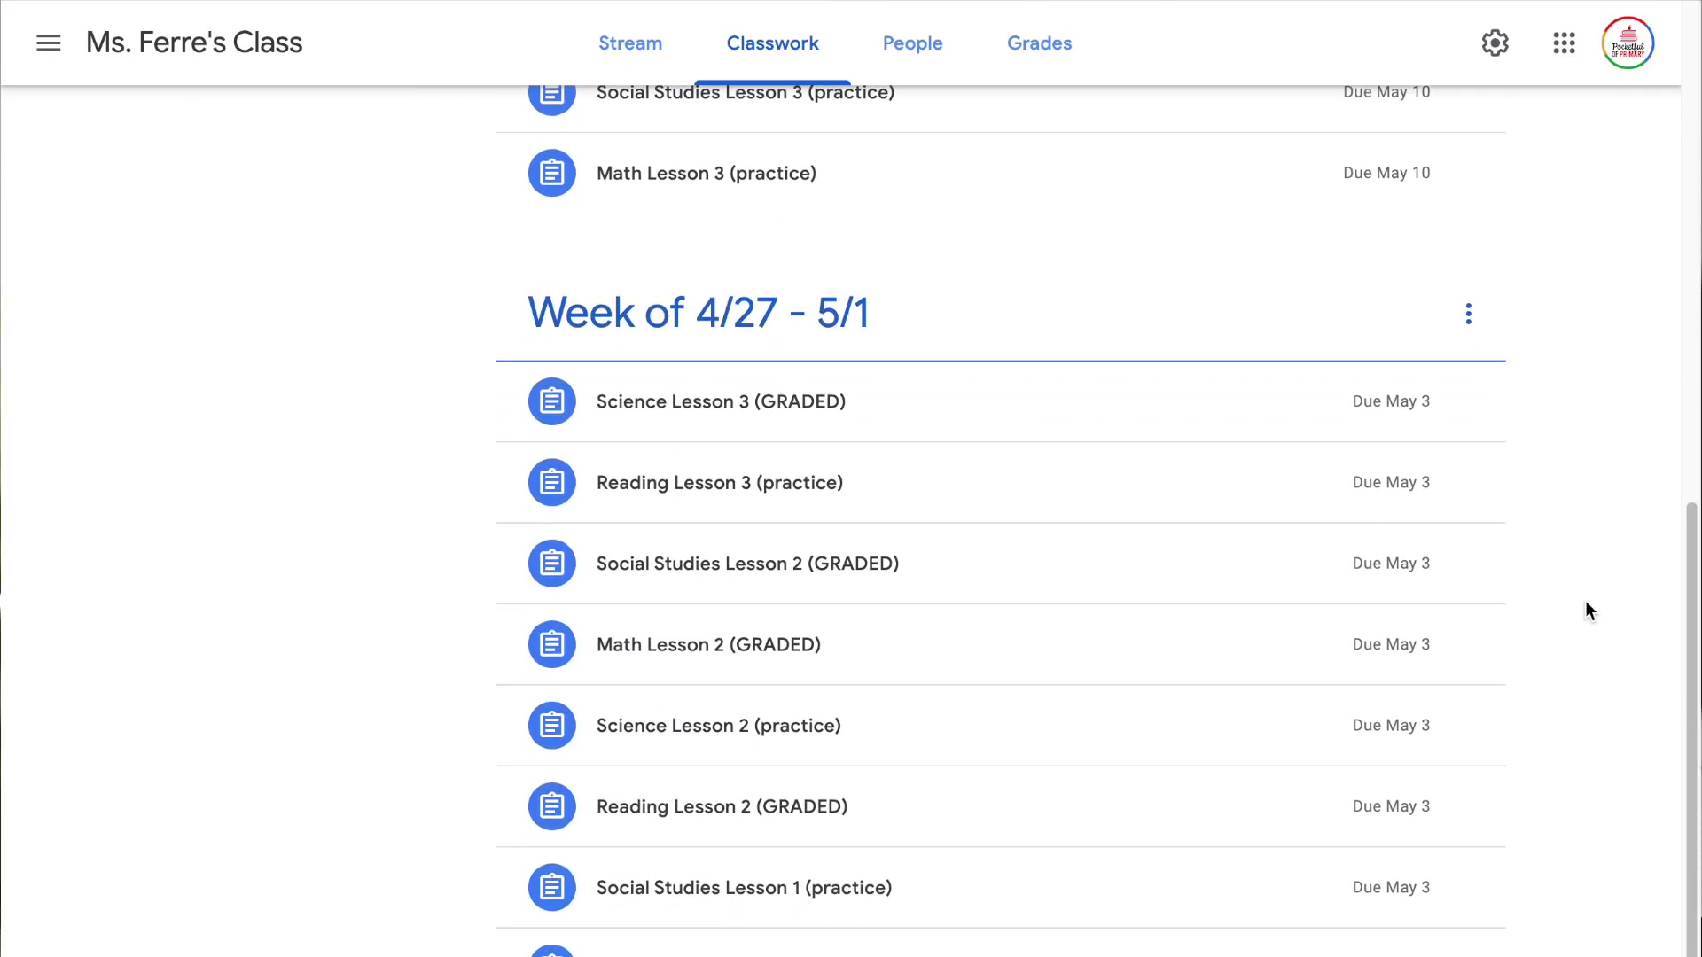
pyautogui.scroll(-2, 1250, 646)
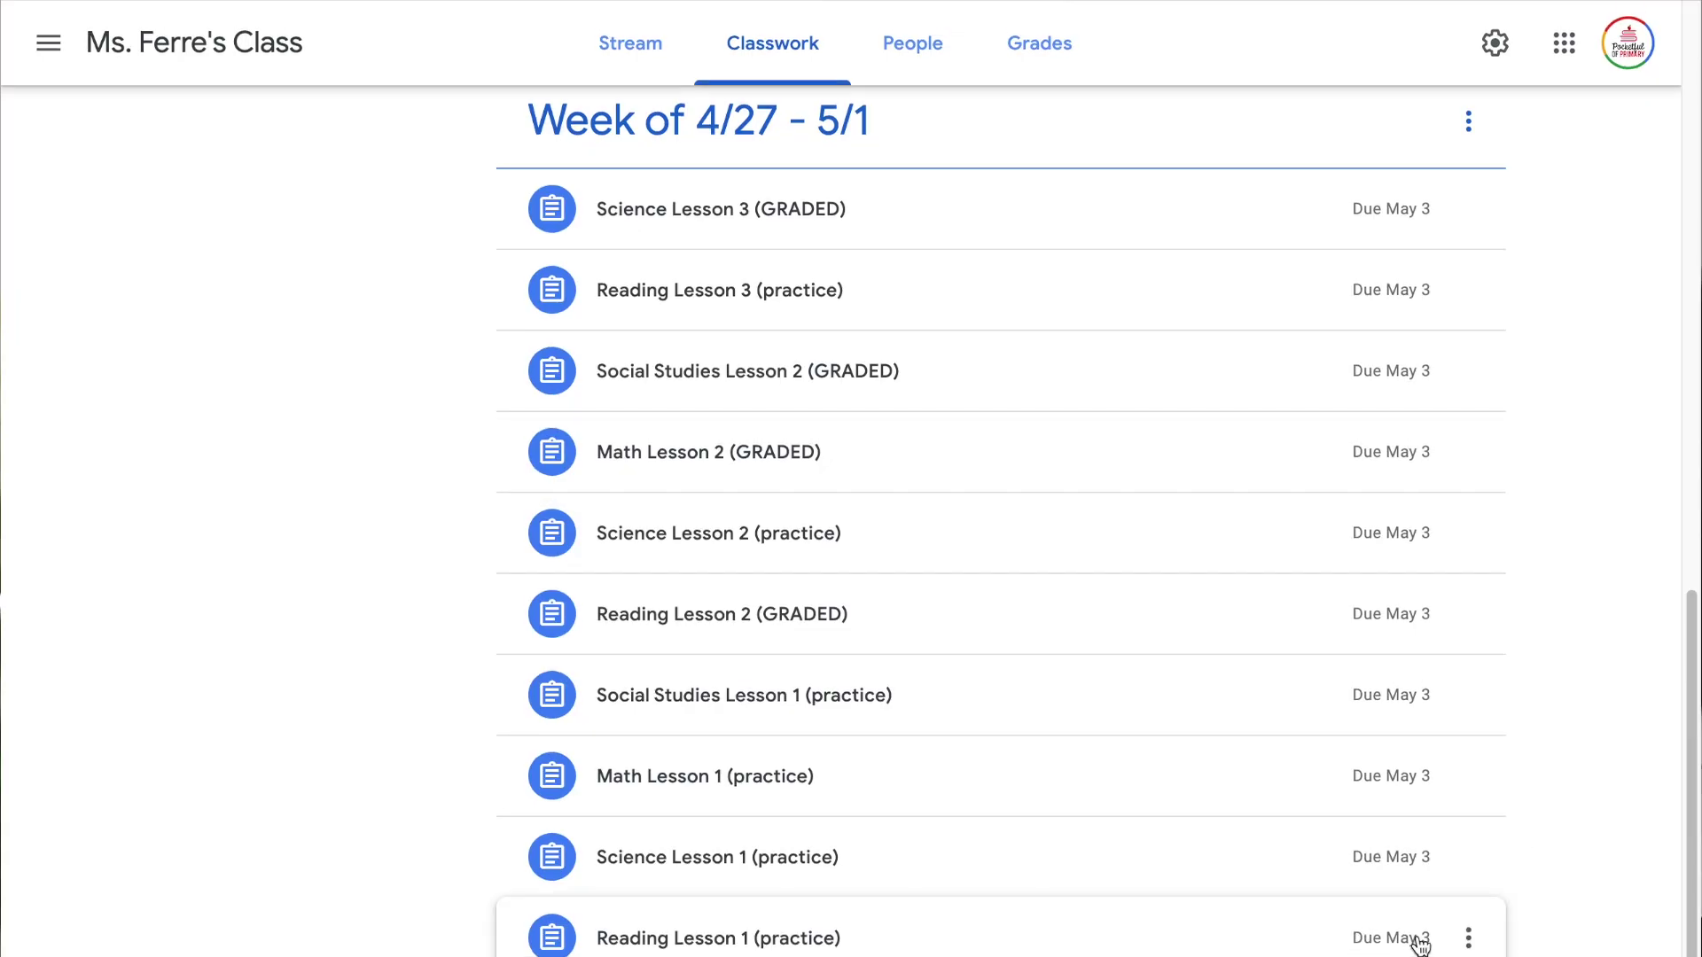
# Prefix Reading Lesson 1 and Science Lesson 1 titles with 'Monday 4/27'
pyautogui.click(1471, 941)
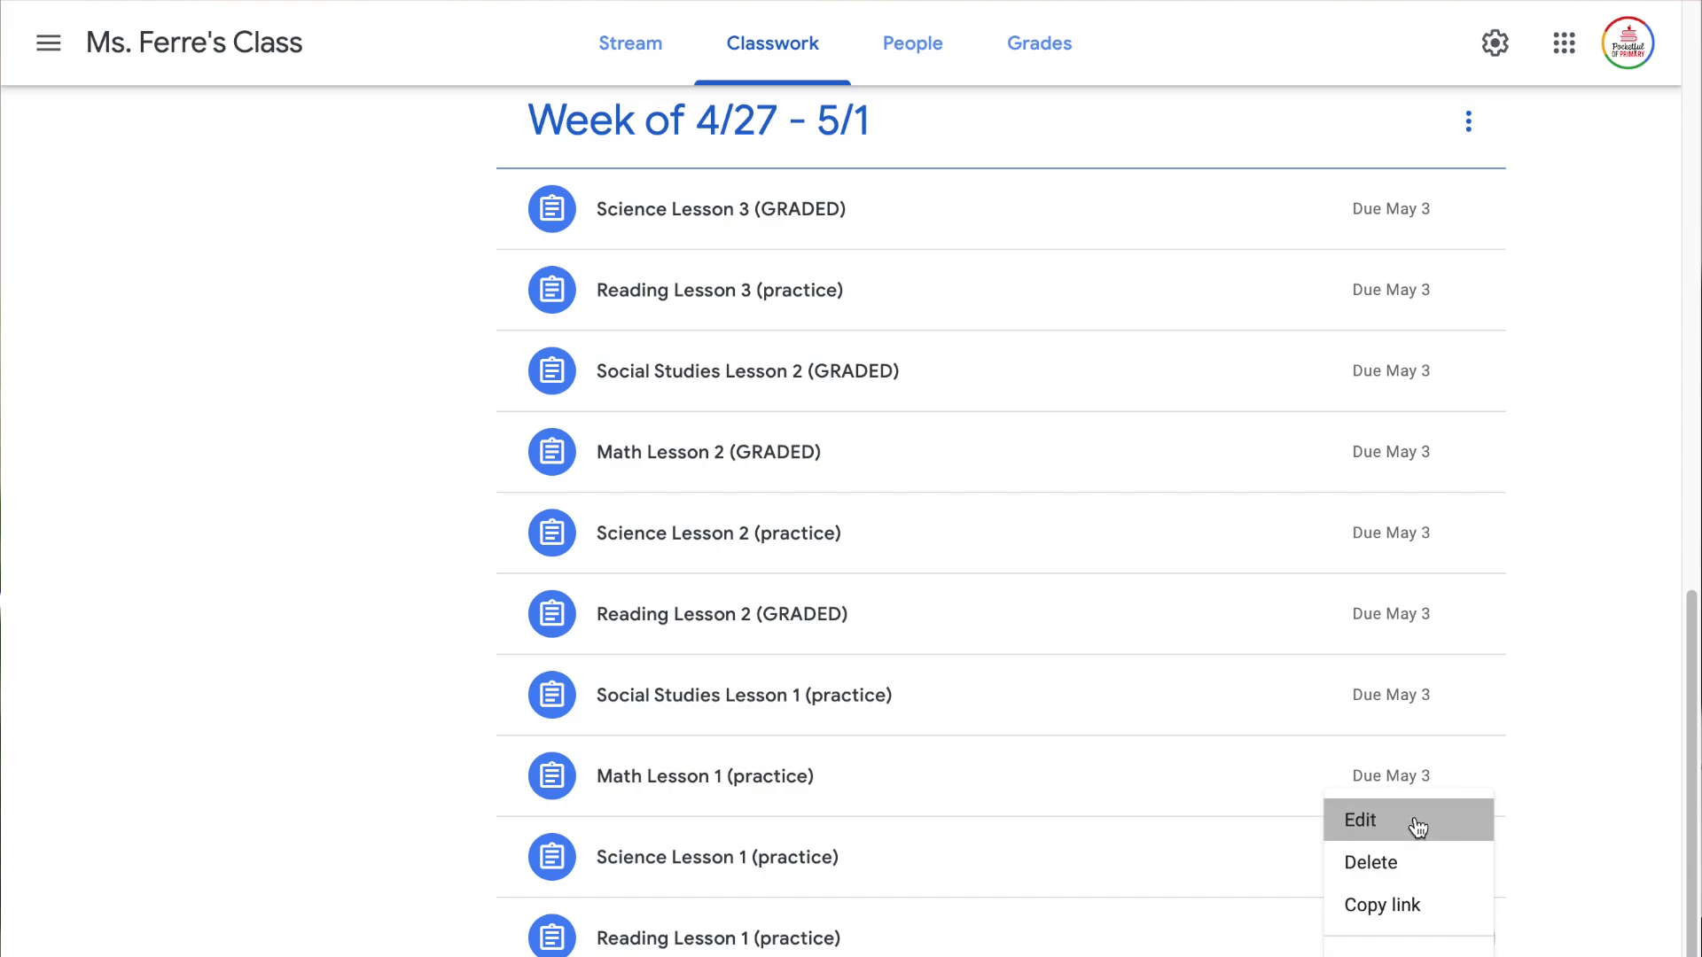
pyautogui.click(1417, 824)
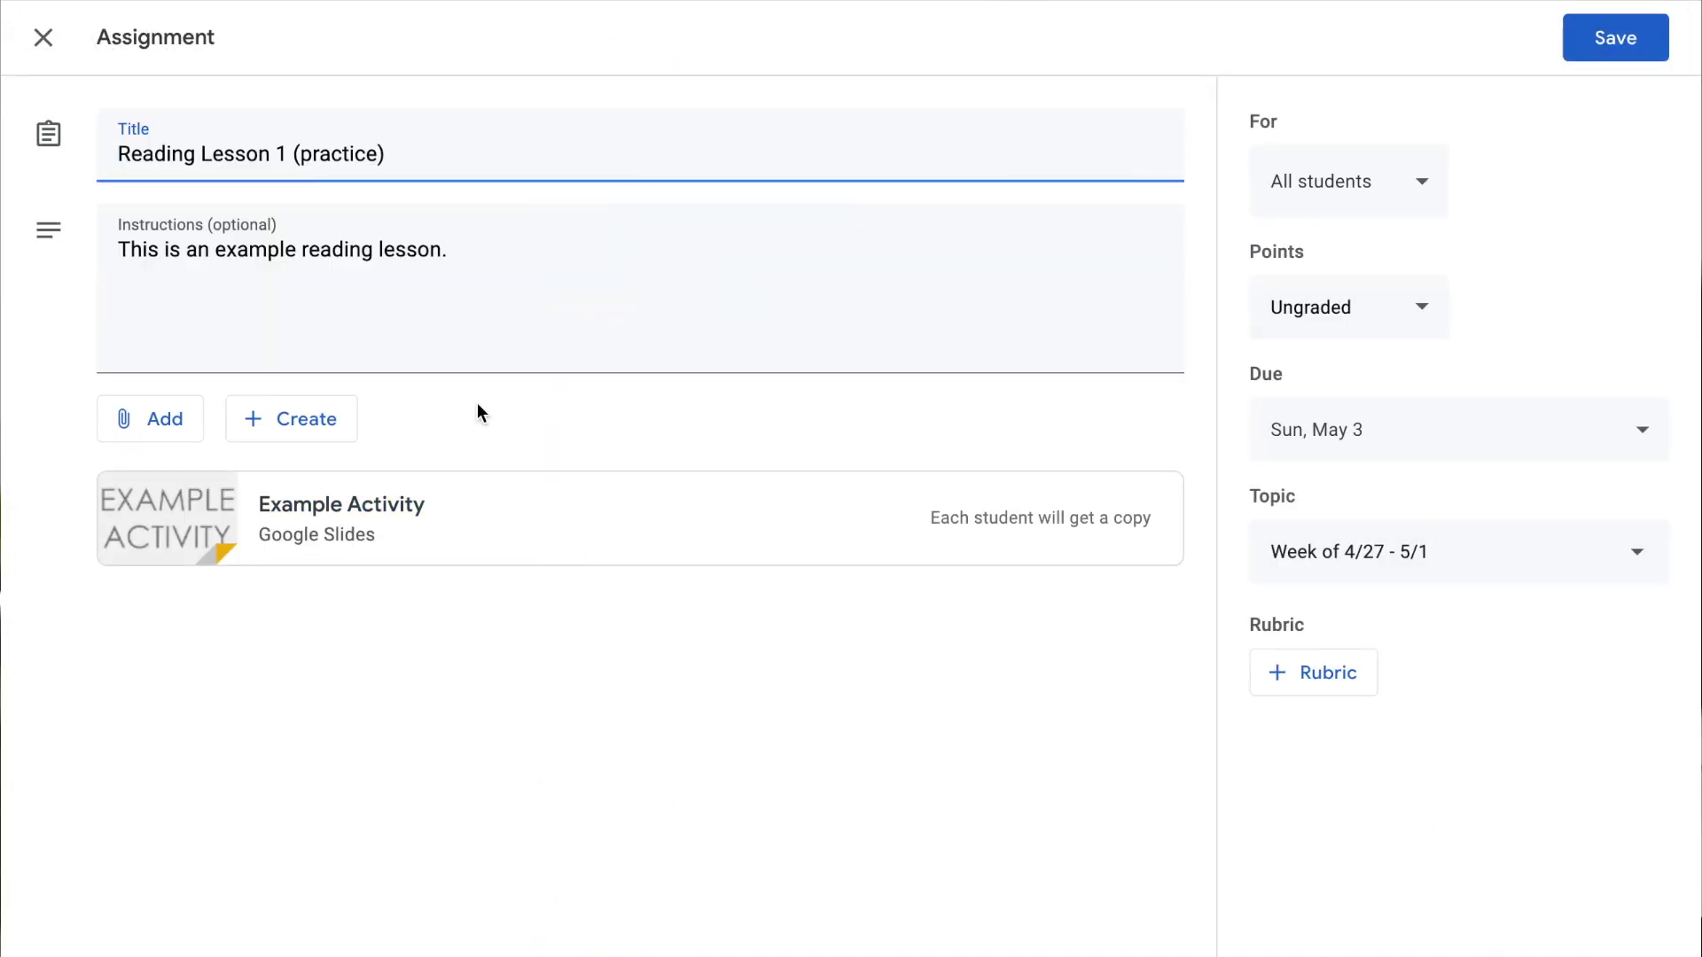
pyautogui.write('Monday 4/27')
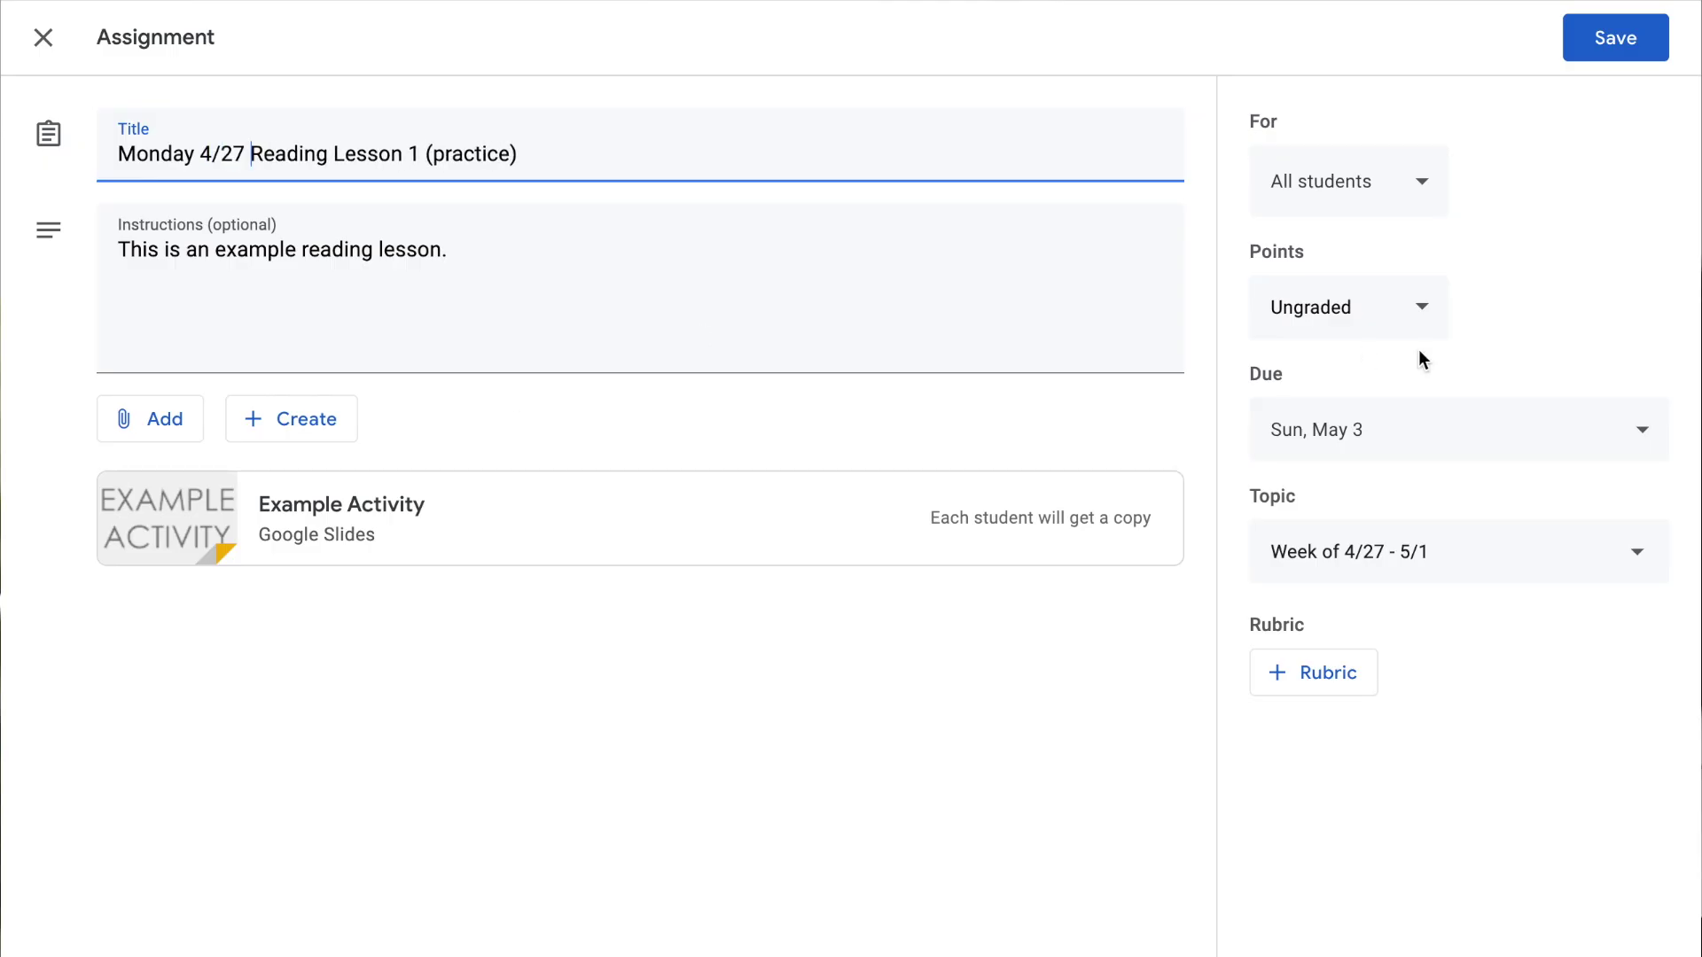
pyautogui.click(1609, 37)
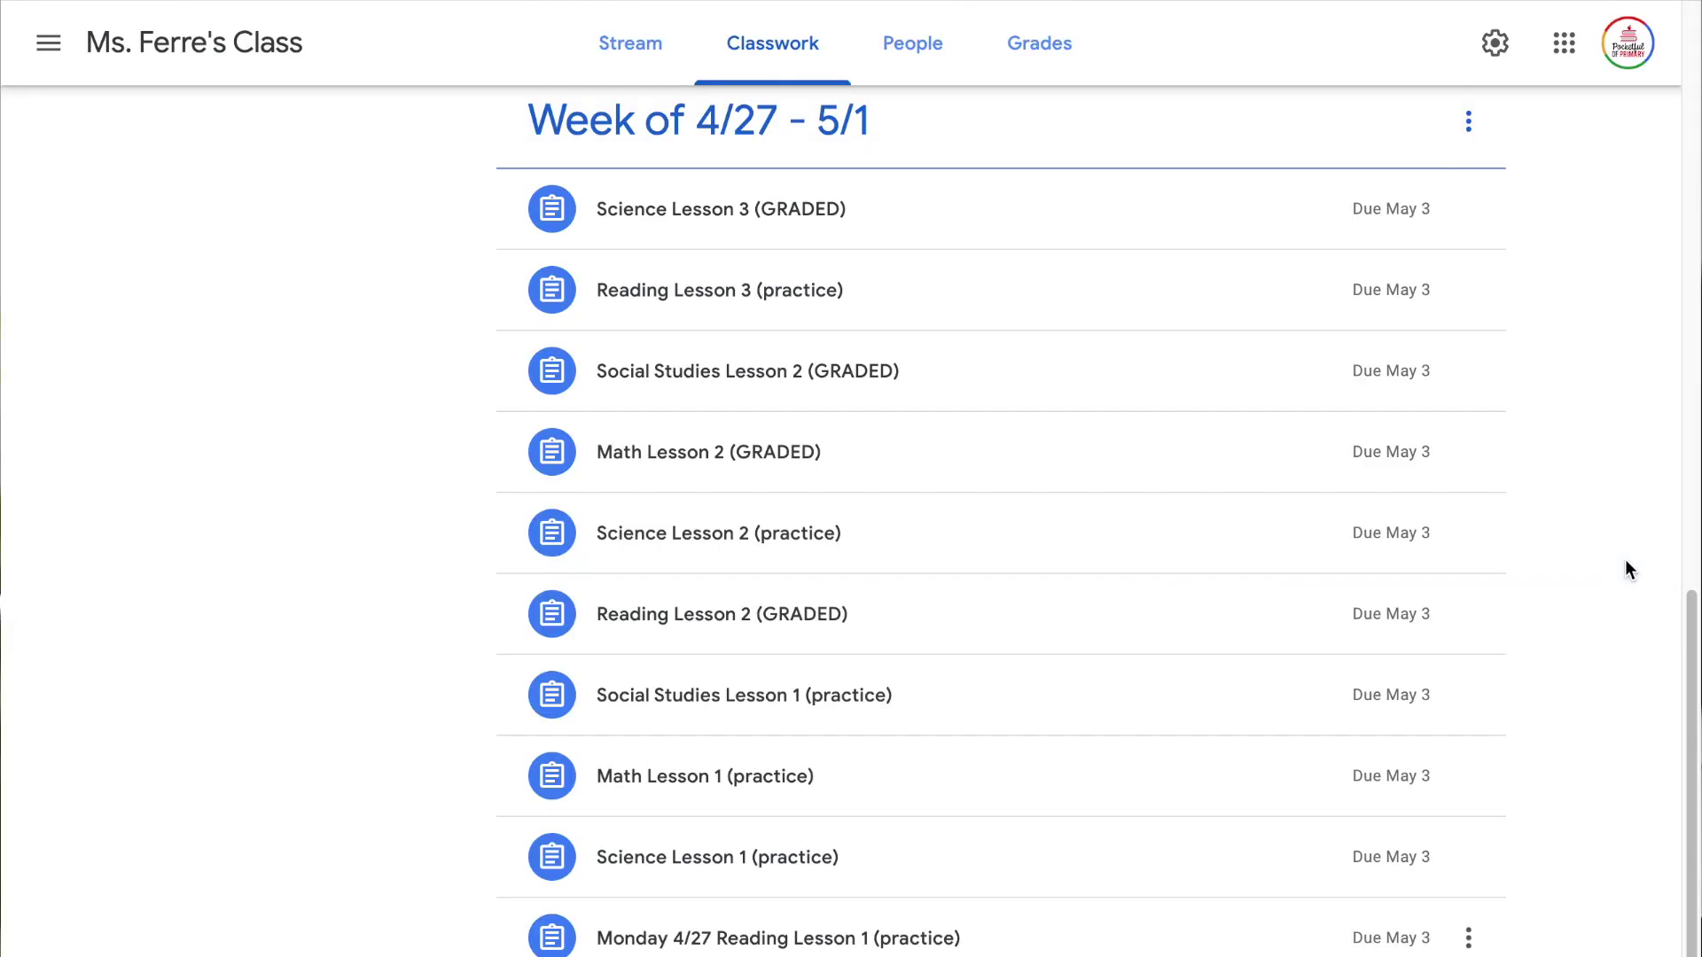
pyautogui.click(1468, 857)
pyautogui.click(1397, 811)
pyautogui.click(118, 152)
pyautogui.write('Monday 4/27')
pyautogui.click(1610, 37)
pyautogui.click(1473, 764)
# Prefix Math Lesson 1 and Social Studies Lesson 1 titles with 'Tuesday 4/28'
pyautogui.click(1398, 807)
pyautogui.click(118, 151)
pyautogui.write('Tuesday 4/28 Math Lesson 1 (practice')
pyautogui.click(1609, 37)
pyautogui.click(1468, 695)
pyautogui.click(1397, 728)
pyautogui.click(118, 152)
pyautogui.write('Tuesday 4/28')
pyautogui.click(1609, 37)
# Prefix Reading Lesson 2 and the next lesson titles with 'Wednesday 4/29'
pyautogui.click(1397, 645)
pyautogui.write('Wednesday 4/29')
pyautogui.click(1609, 37)
pyautogui.click(1397, 565)
pyautogui.write('Wednesday 4/29')
pyautogui.click(1601, 37)
# Prefix the remaining lessons with 'Thursday 4/30' and 'Friday 5/1', including Reading and Science Lesson 3
pyautogui.write('Thursday 4/30')
pyautogui.click(1609, 37)
pyautogui.write('Thursday 4/30 Friday 5/1')
pyautogui.click(1468, 212)
pyautogui.click(1450, 271)
pyautogui.click(118, 152)
pyautogui.write('Friday 5/1')
pyautogui.click(1609, 38)
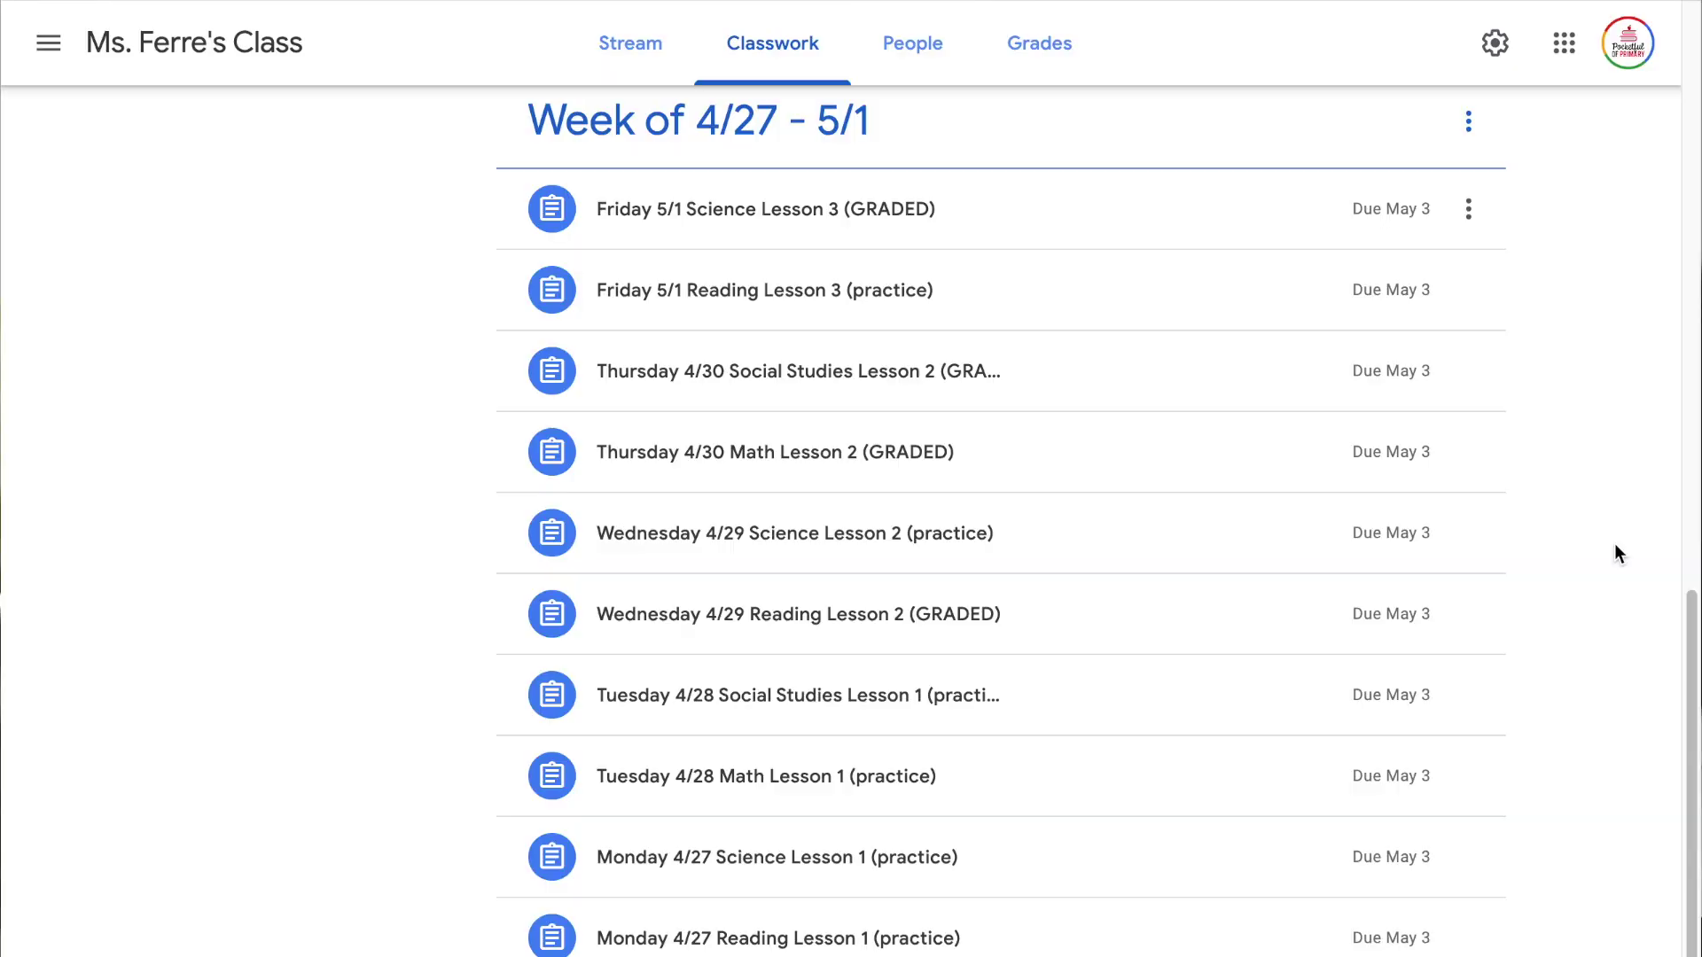
pyautogui.scroll(15, 1614, 545)
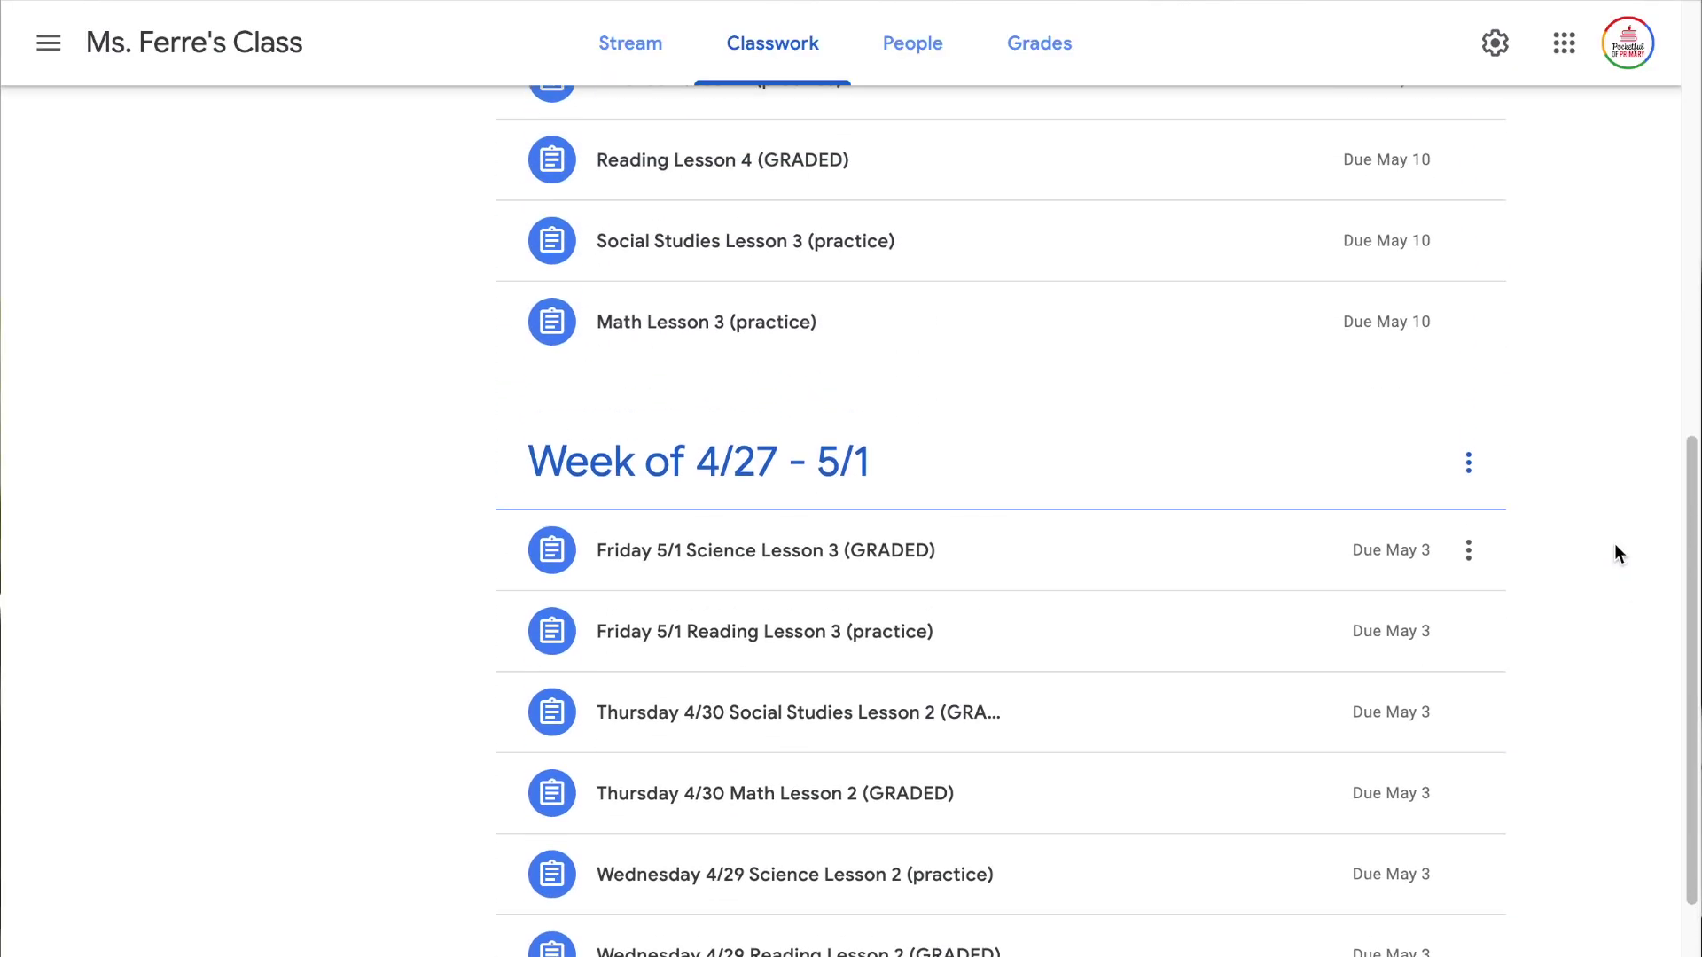
pyautogui.scroll(-1, 1614, 544)
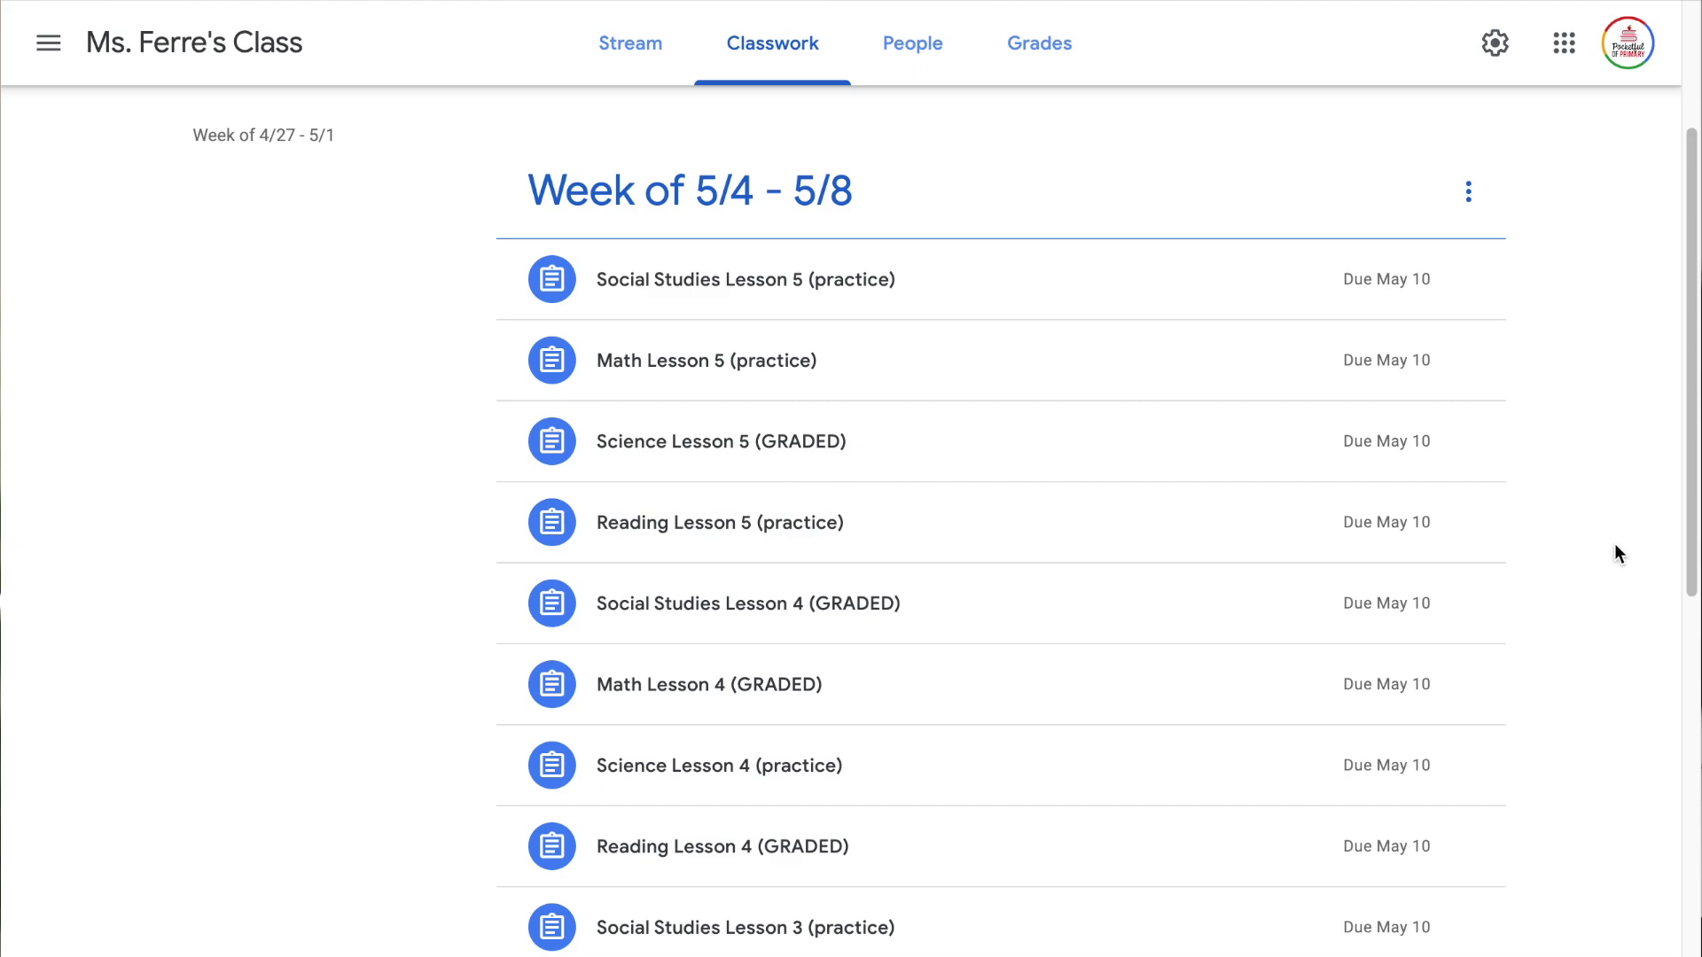
pyautogui.scroll(-10, 1614, 544)
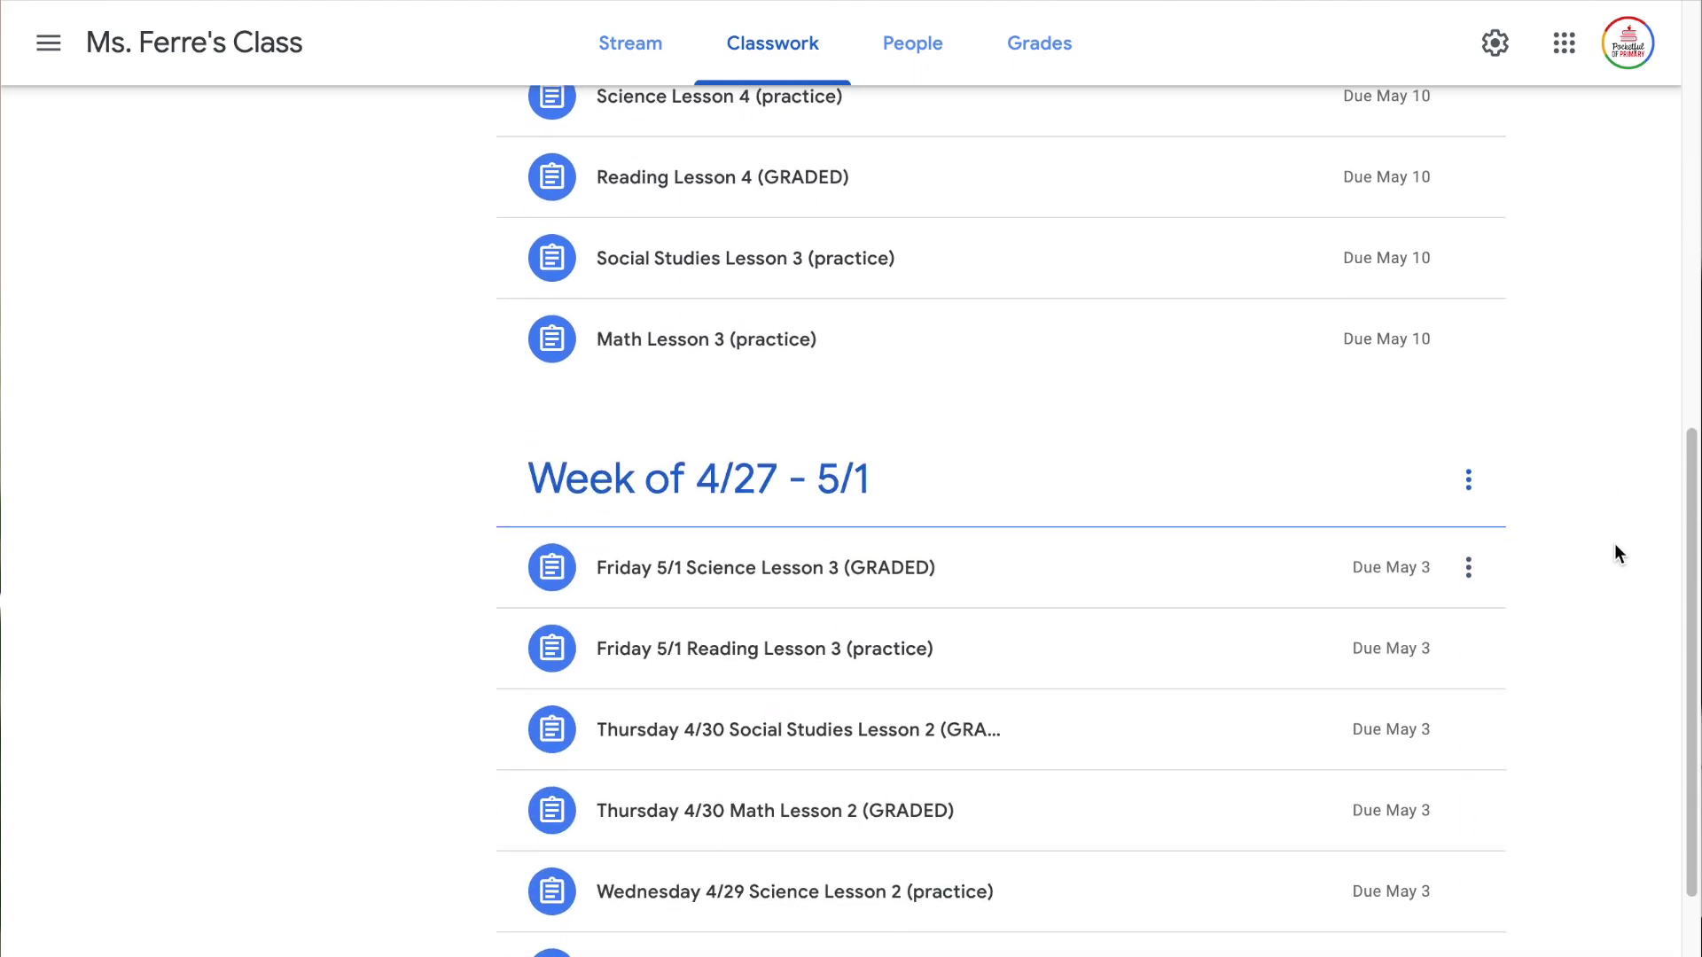
pyautogui.scroll(-1, 1614, 544)
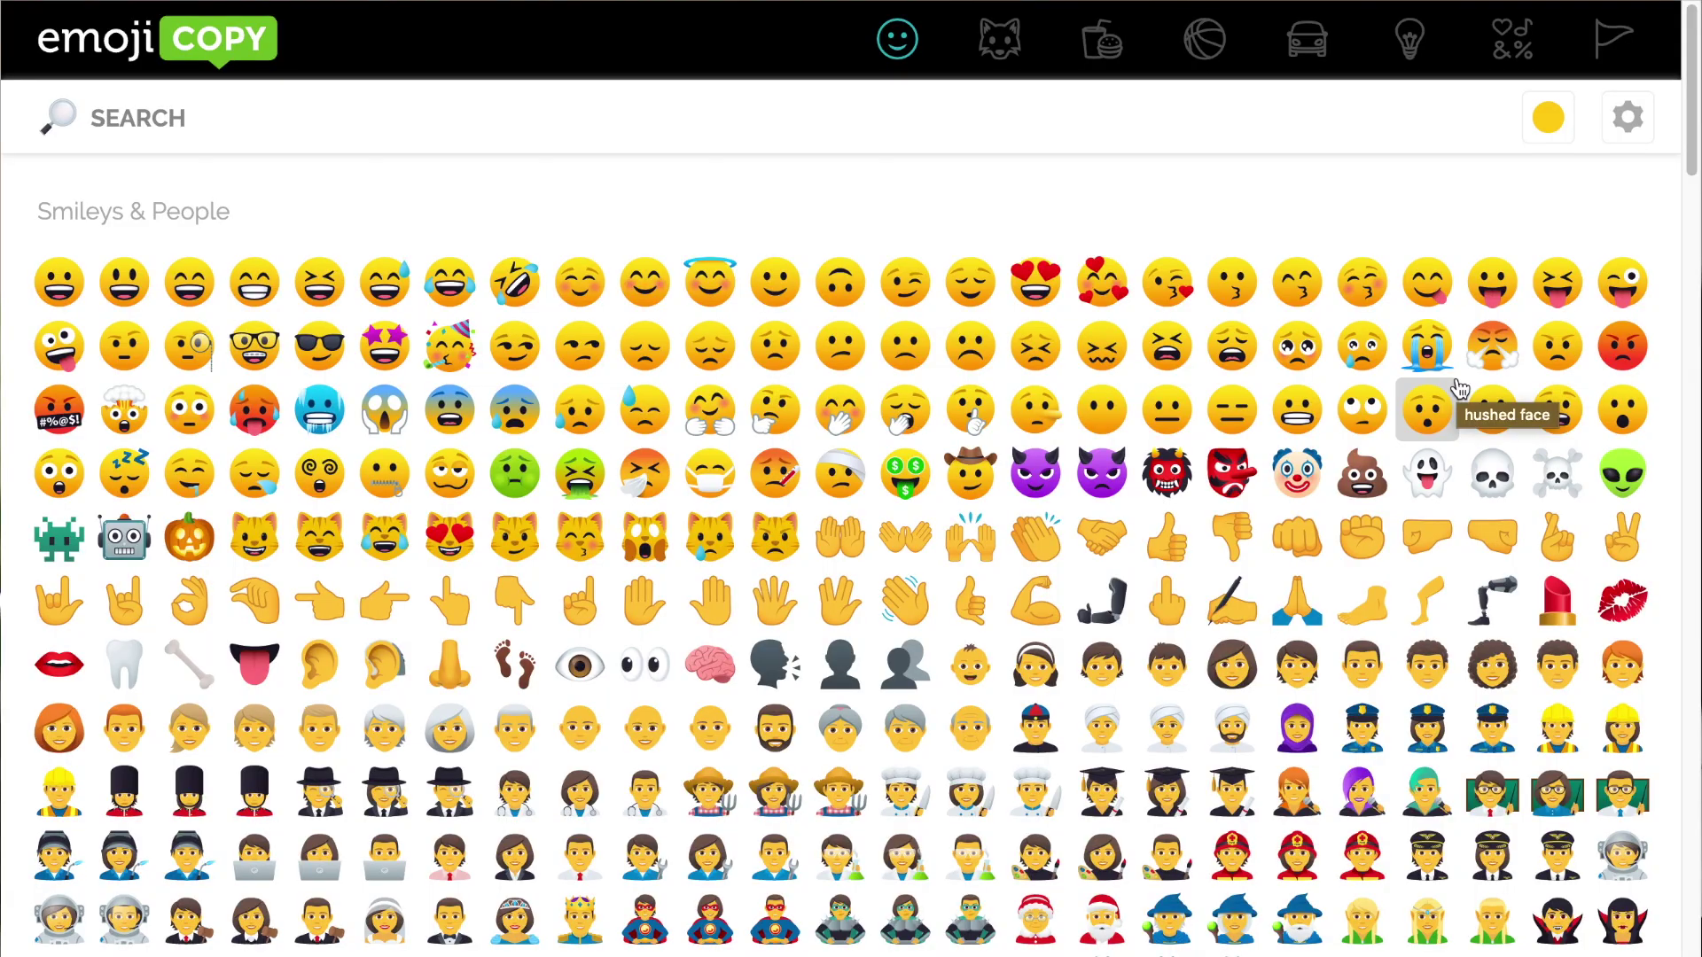
pyautogui.scroll(-8, 1418, 425)
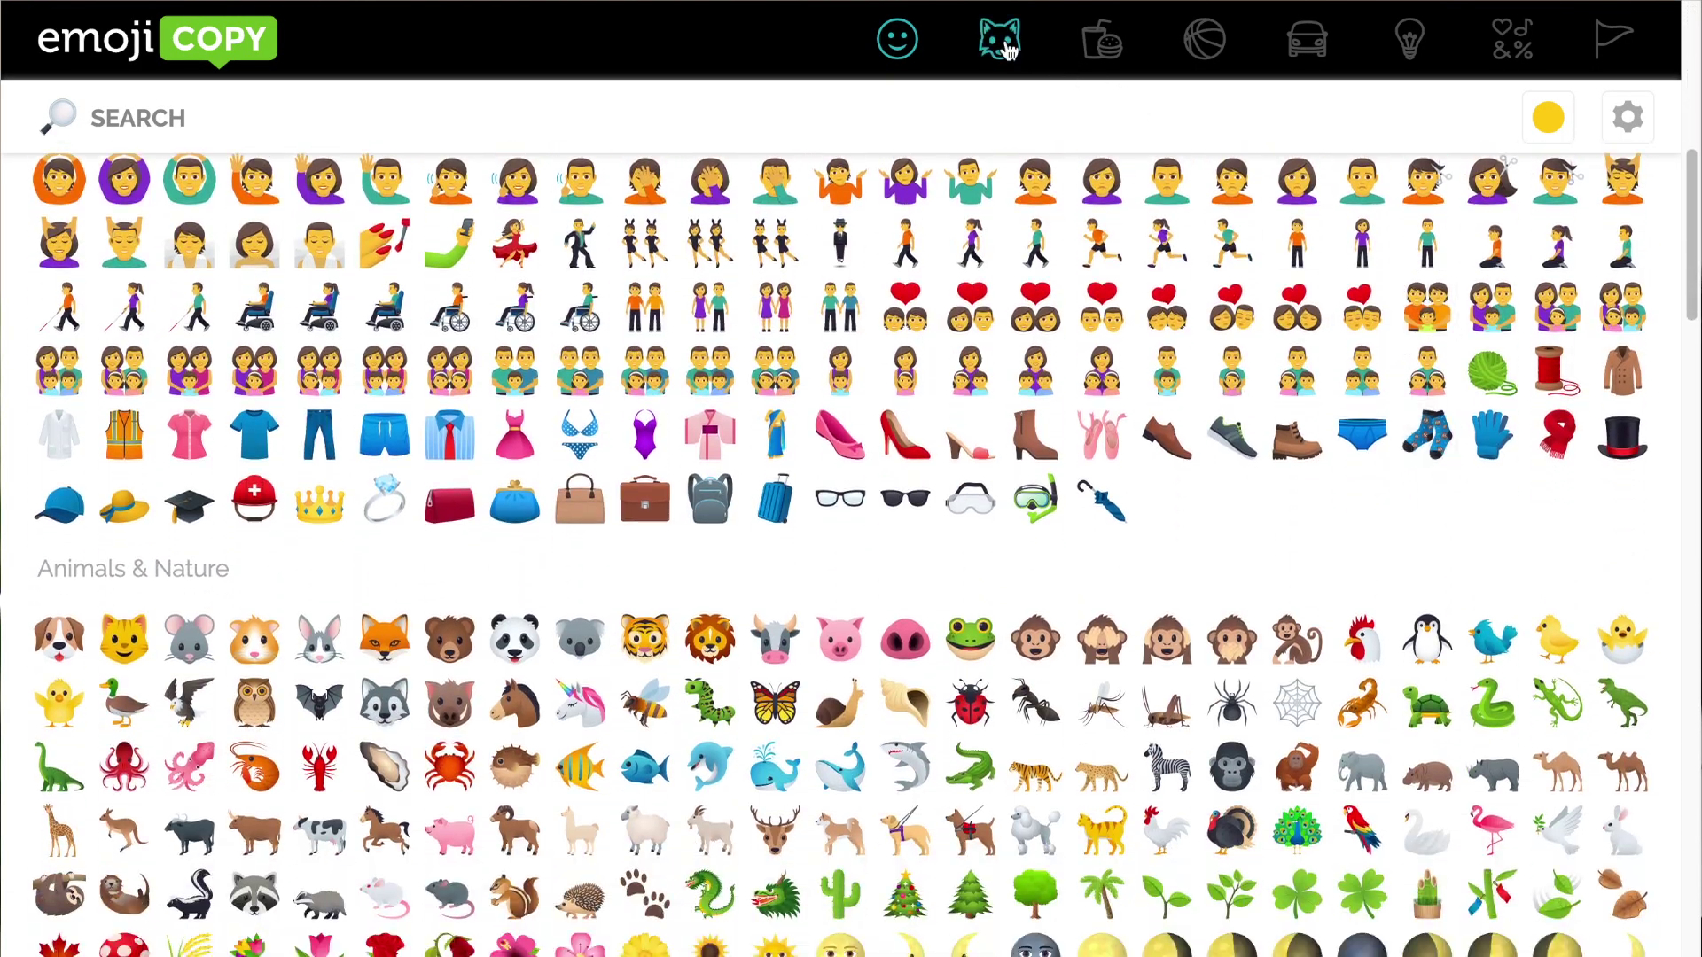
pyautogui.click(1000, 40)
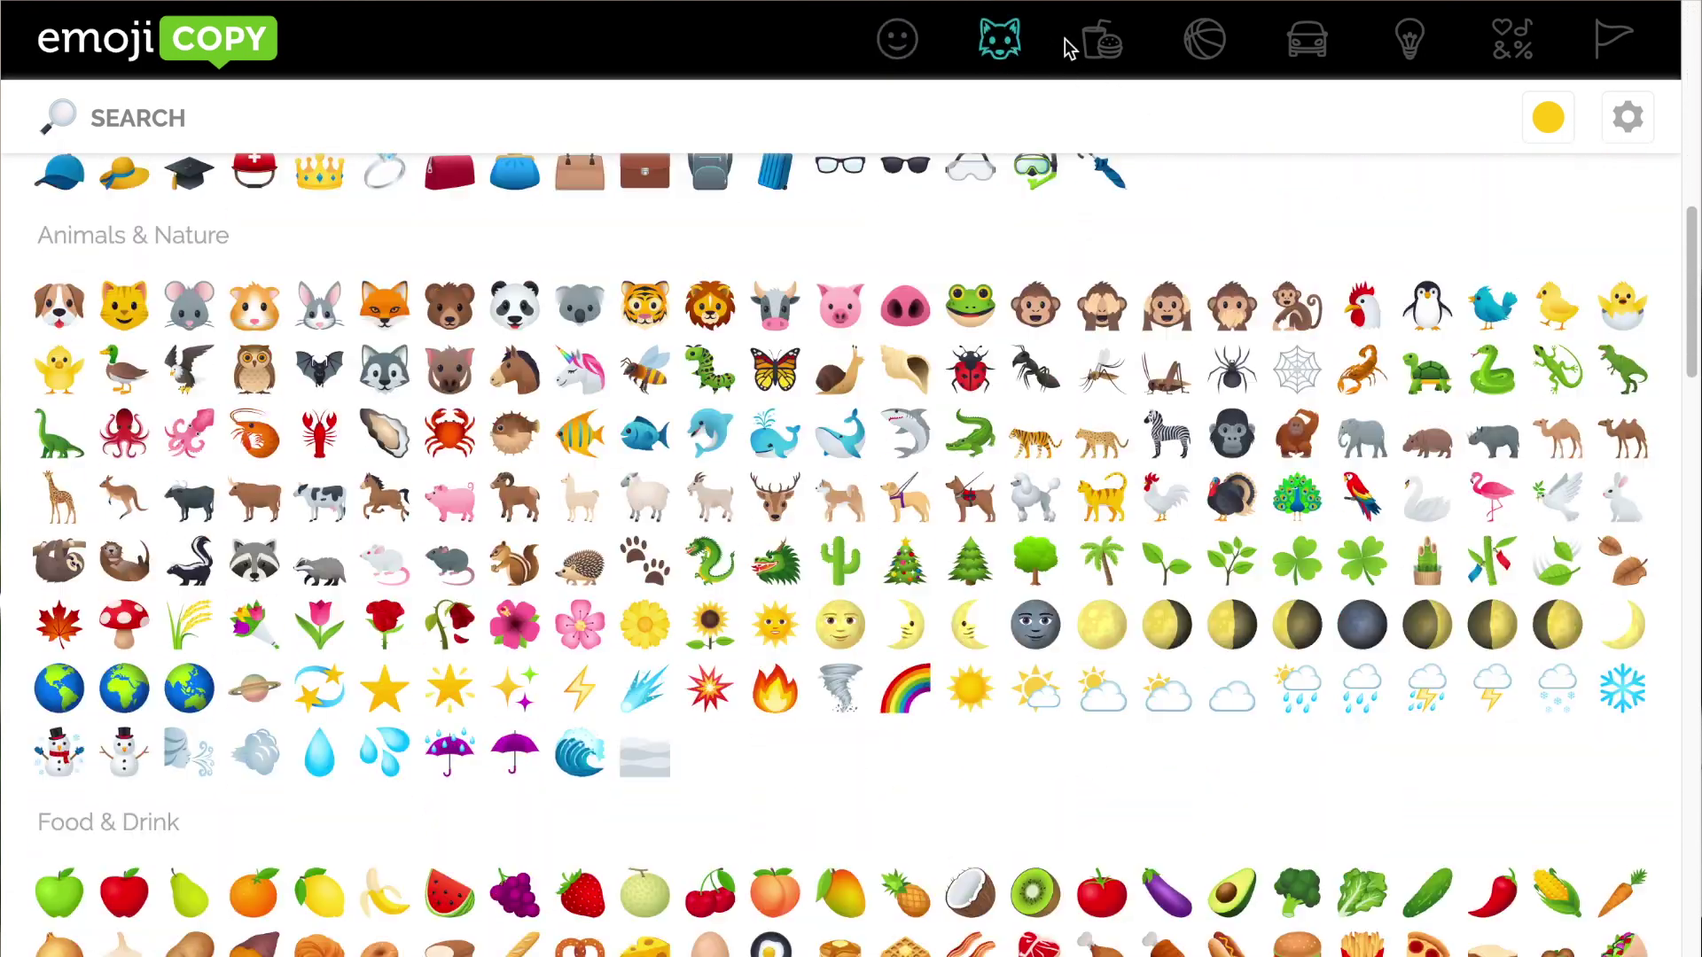
pyautogui.click(1104, 44)
pyautogui.click(1191, 60)
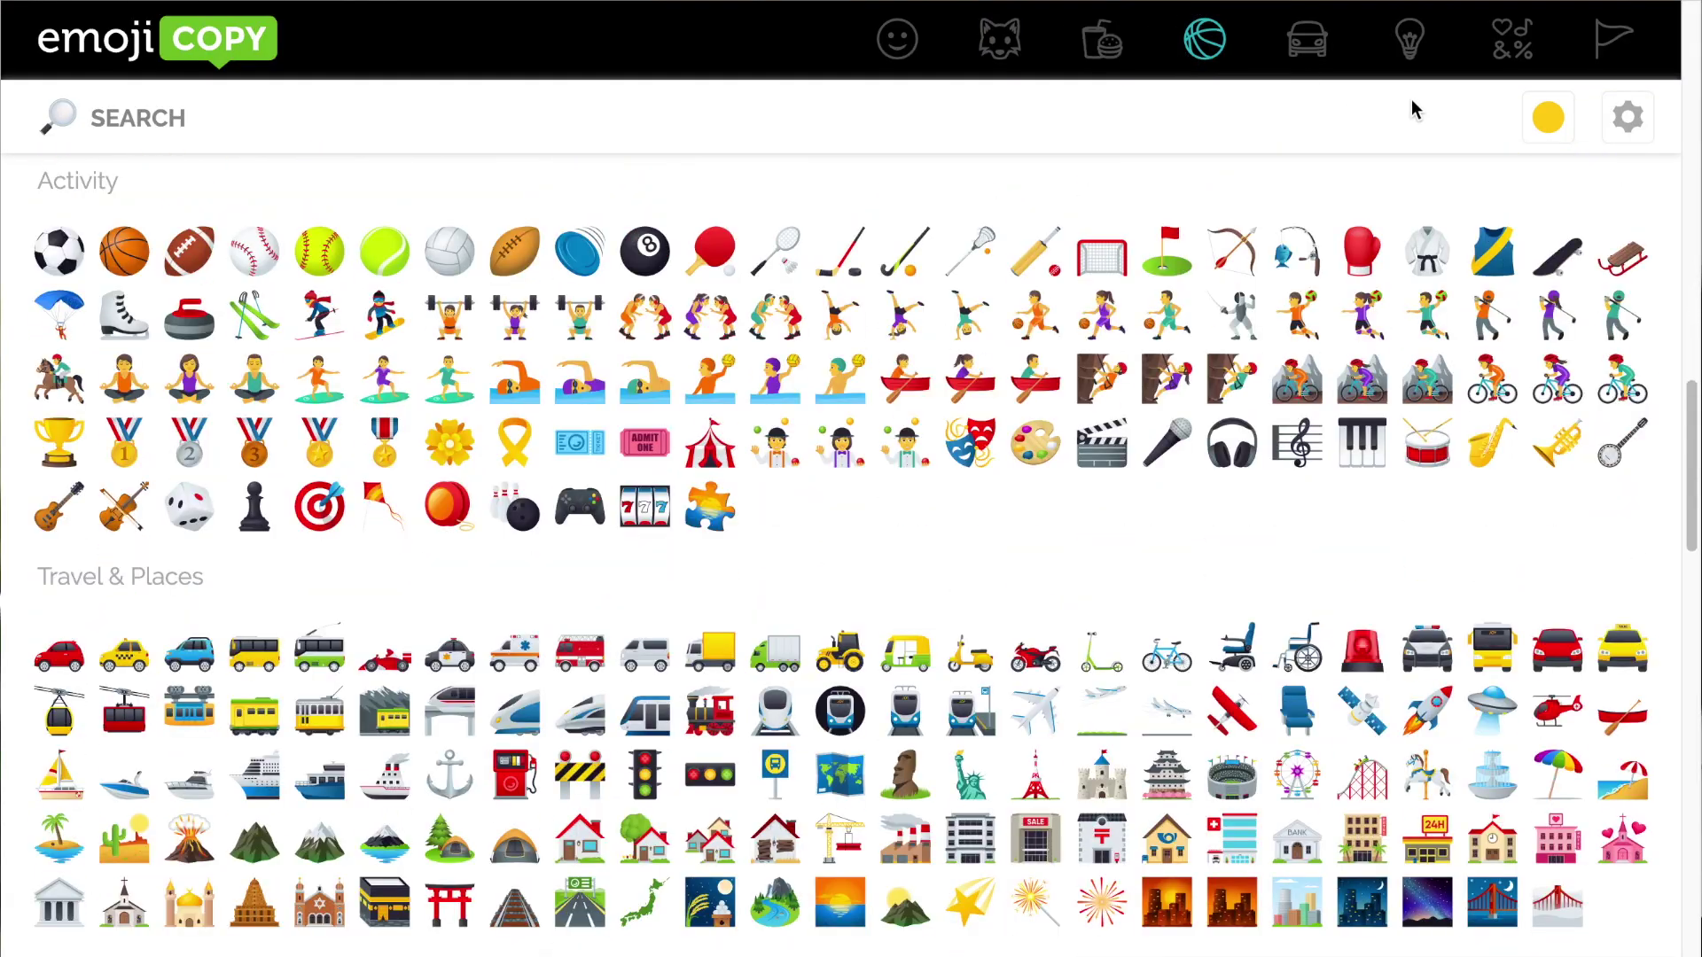
pyautogui.click(1552, 120)
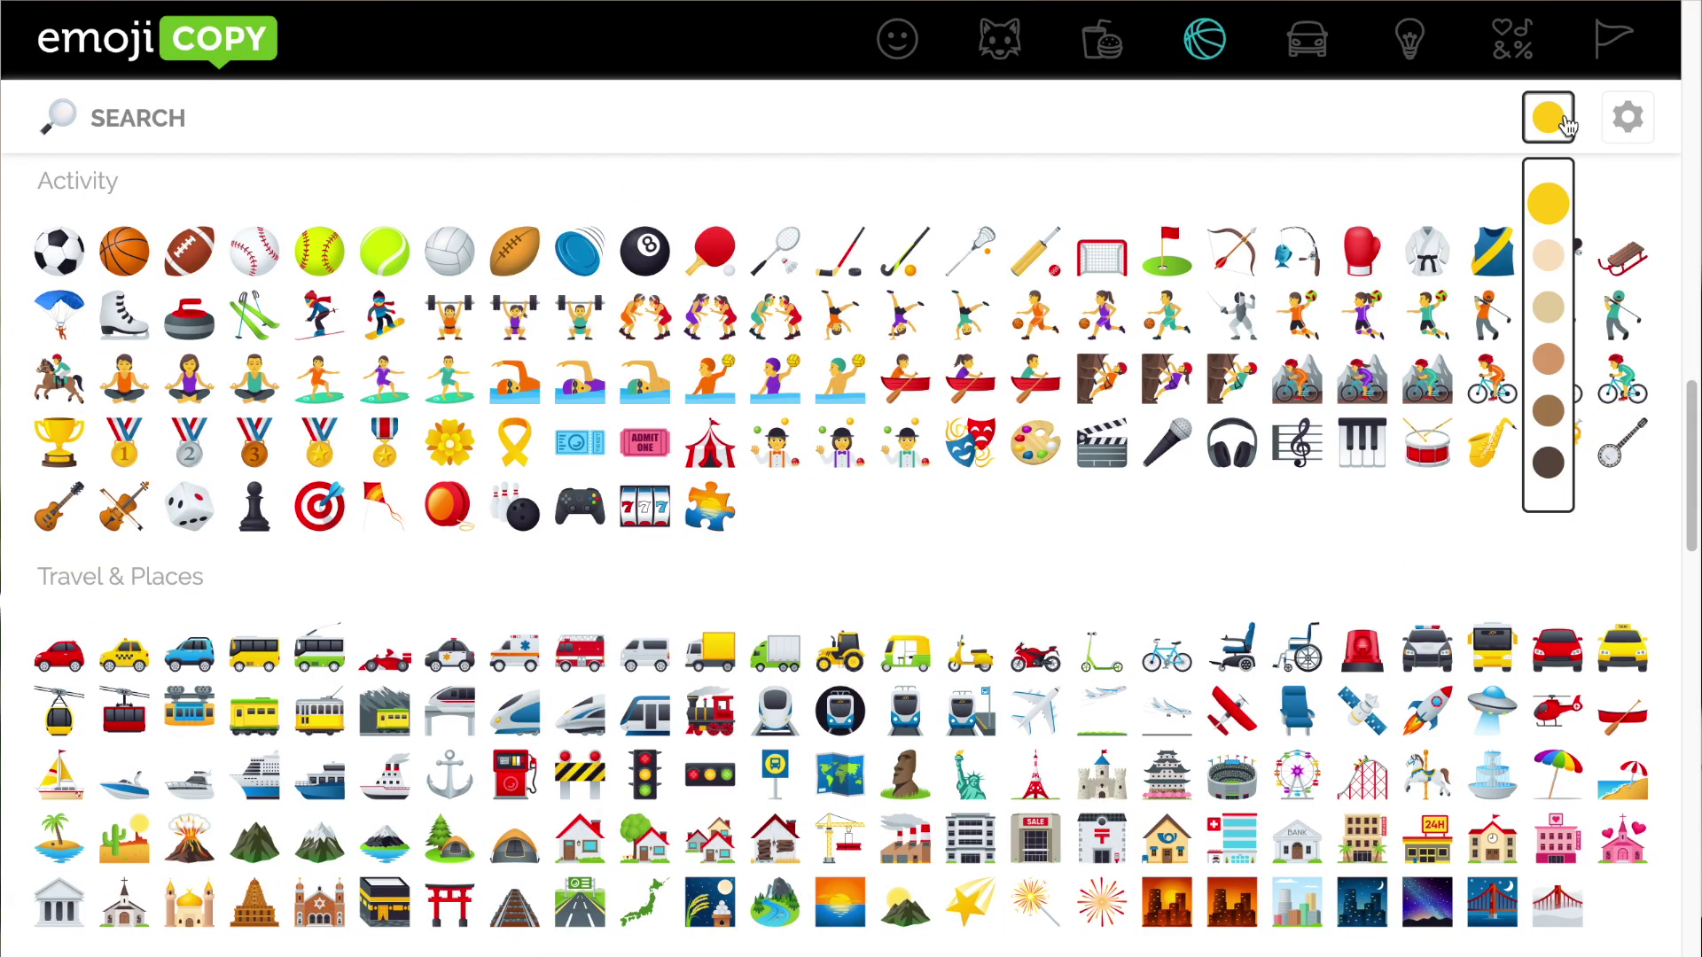
pyautogui.click(1627, 117)
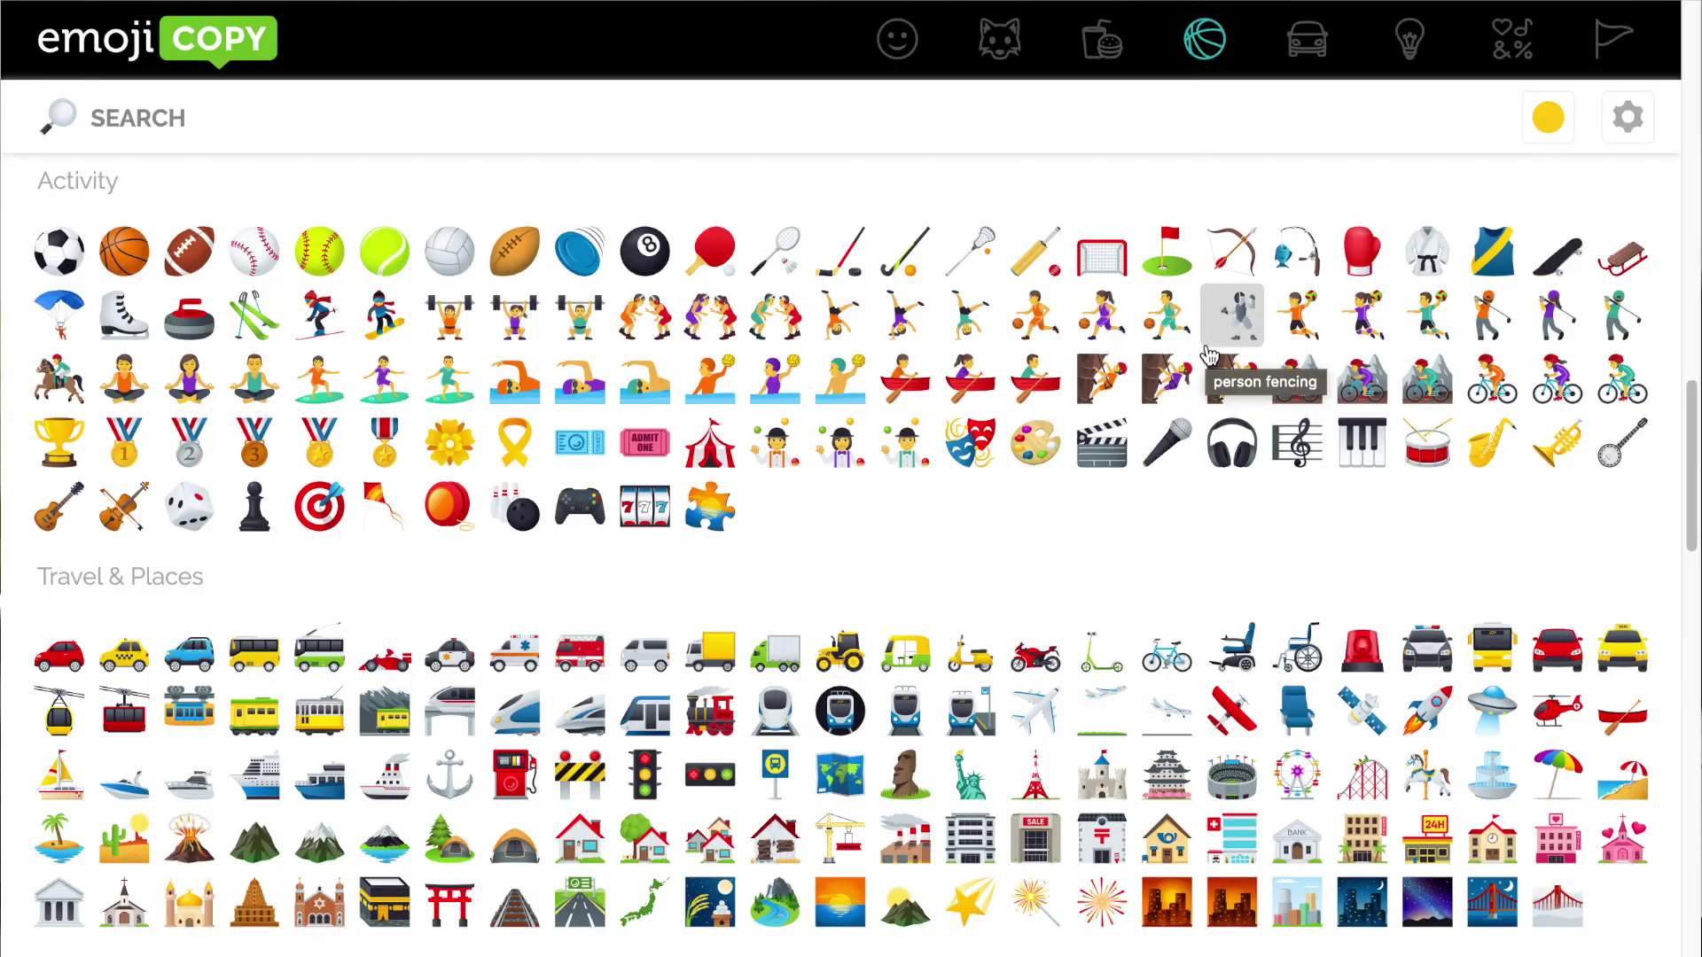
pyautogui.scroll(-6, 1209, 355)
pyautogui.scroll(-10, 1210, 355)
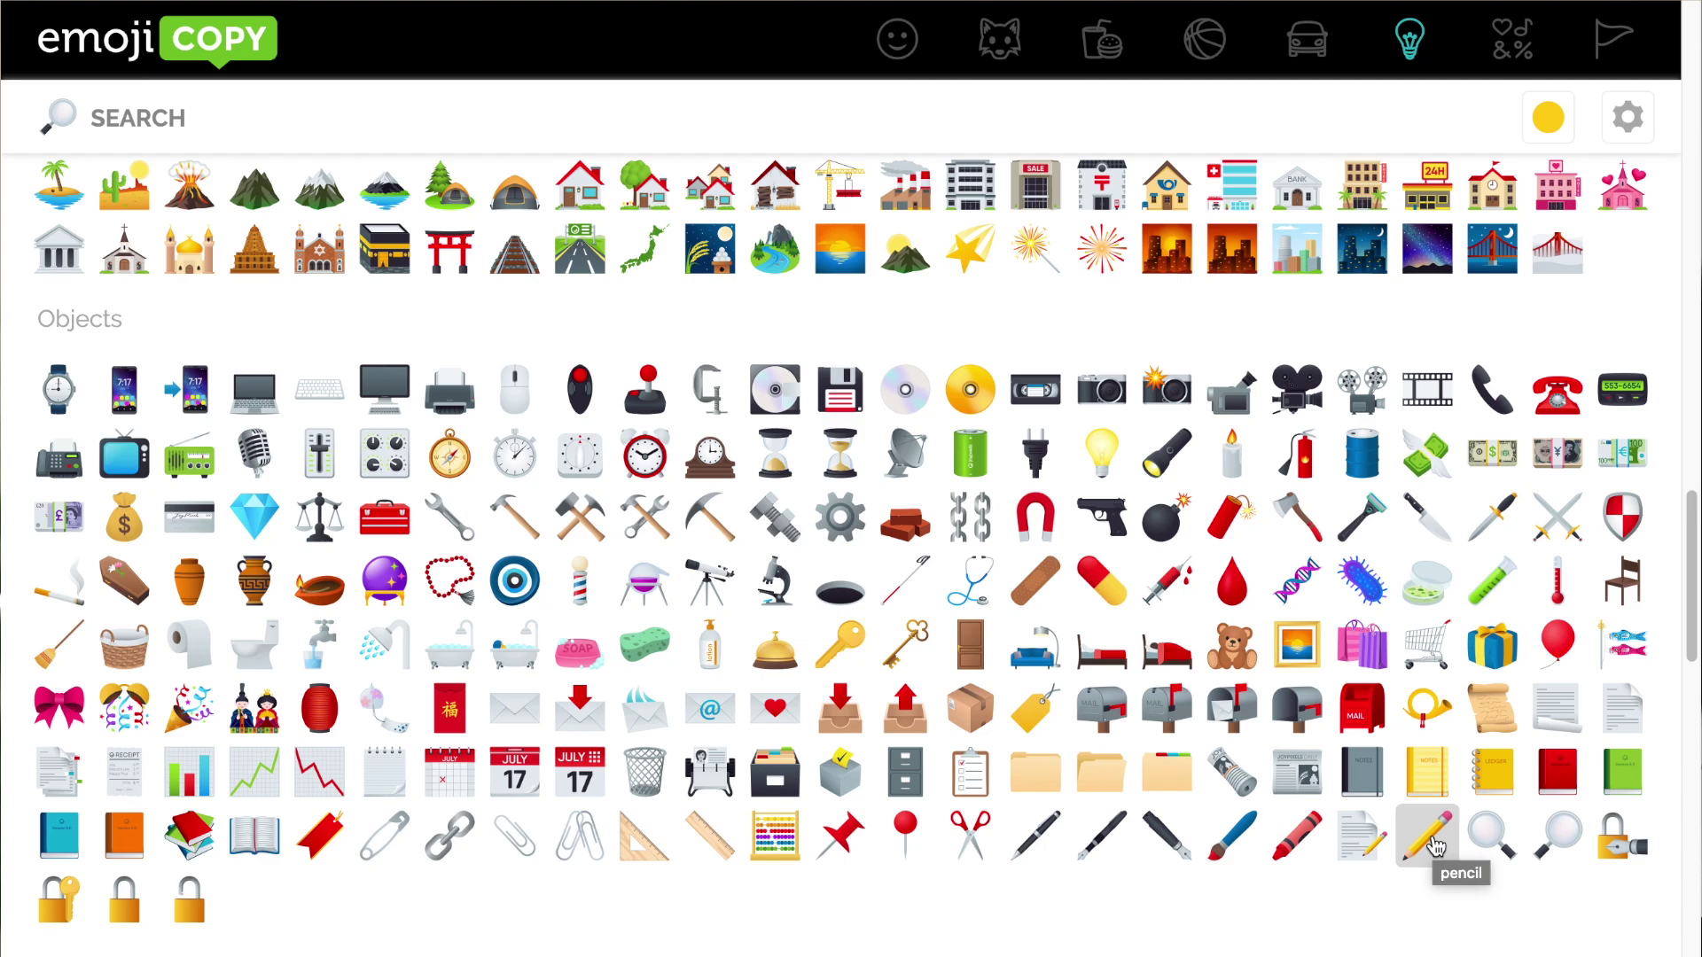
# Select the red exclamation mark emoji from EmojiCopy's Symbols section
pyautogui.scroll(-5, 1434, 846)
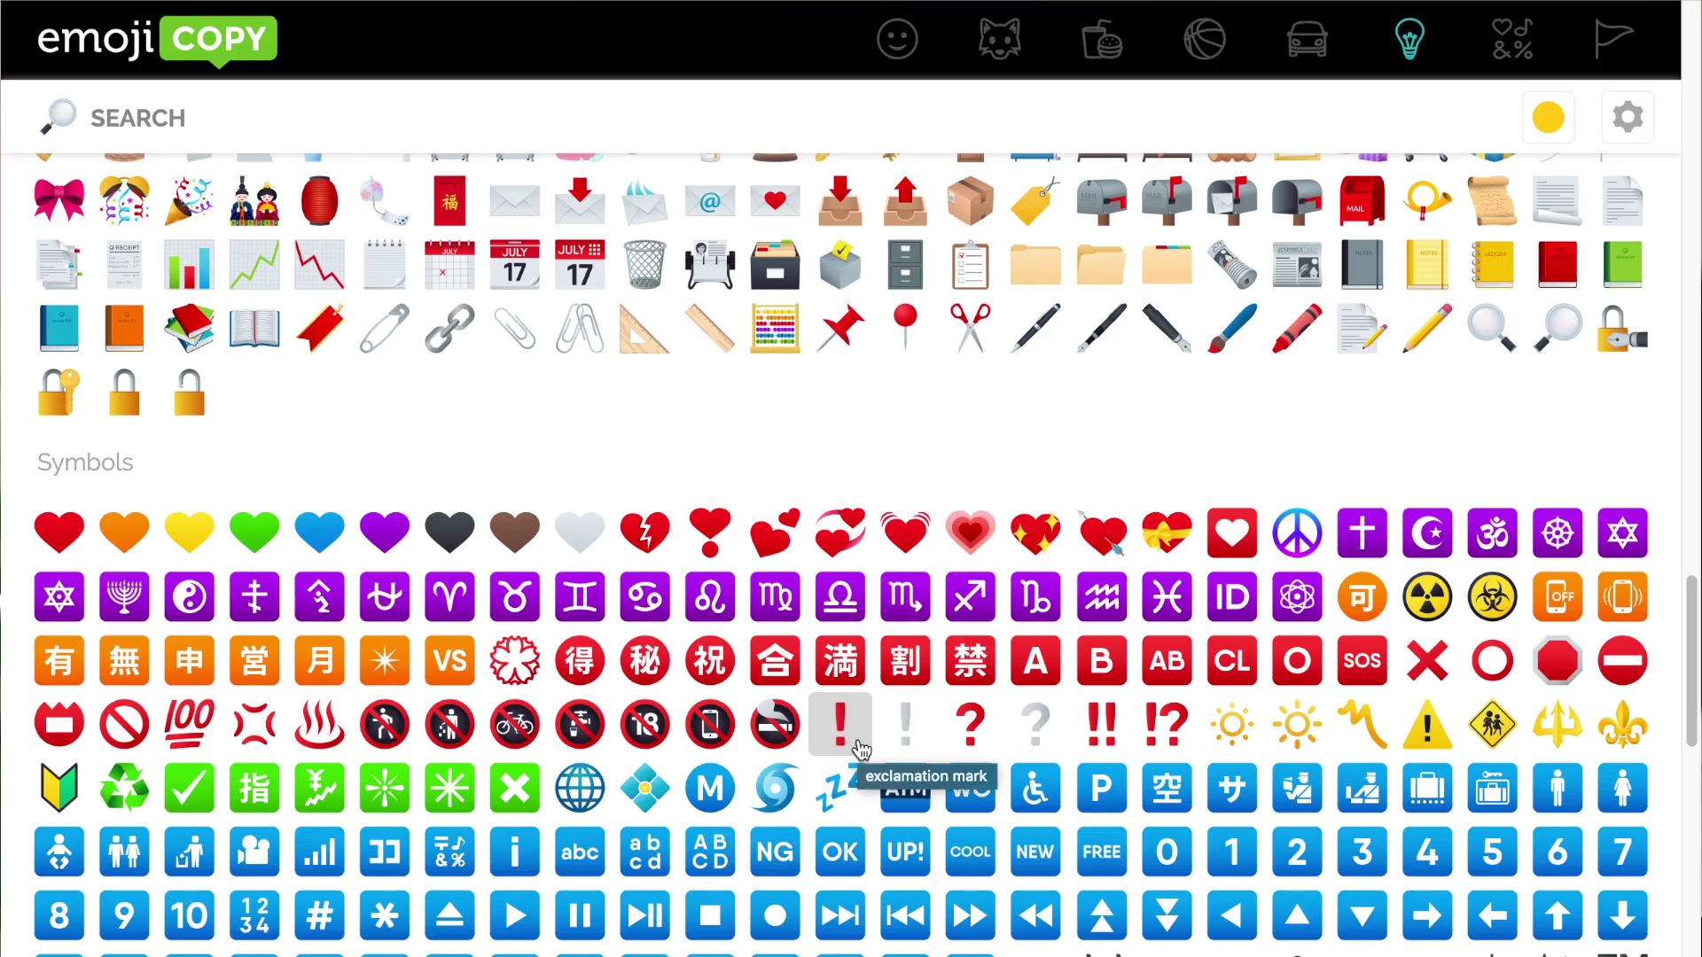
pyautogui.scroll(10, 859, 749)
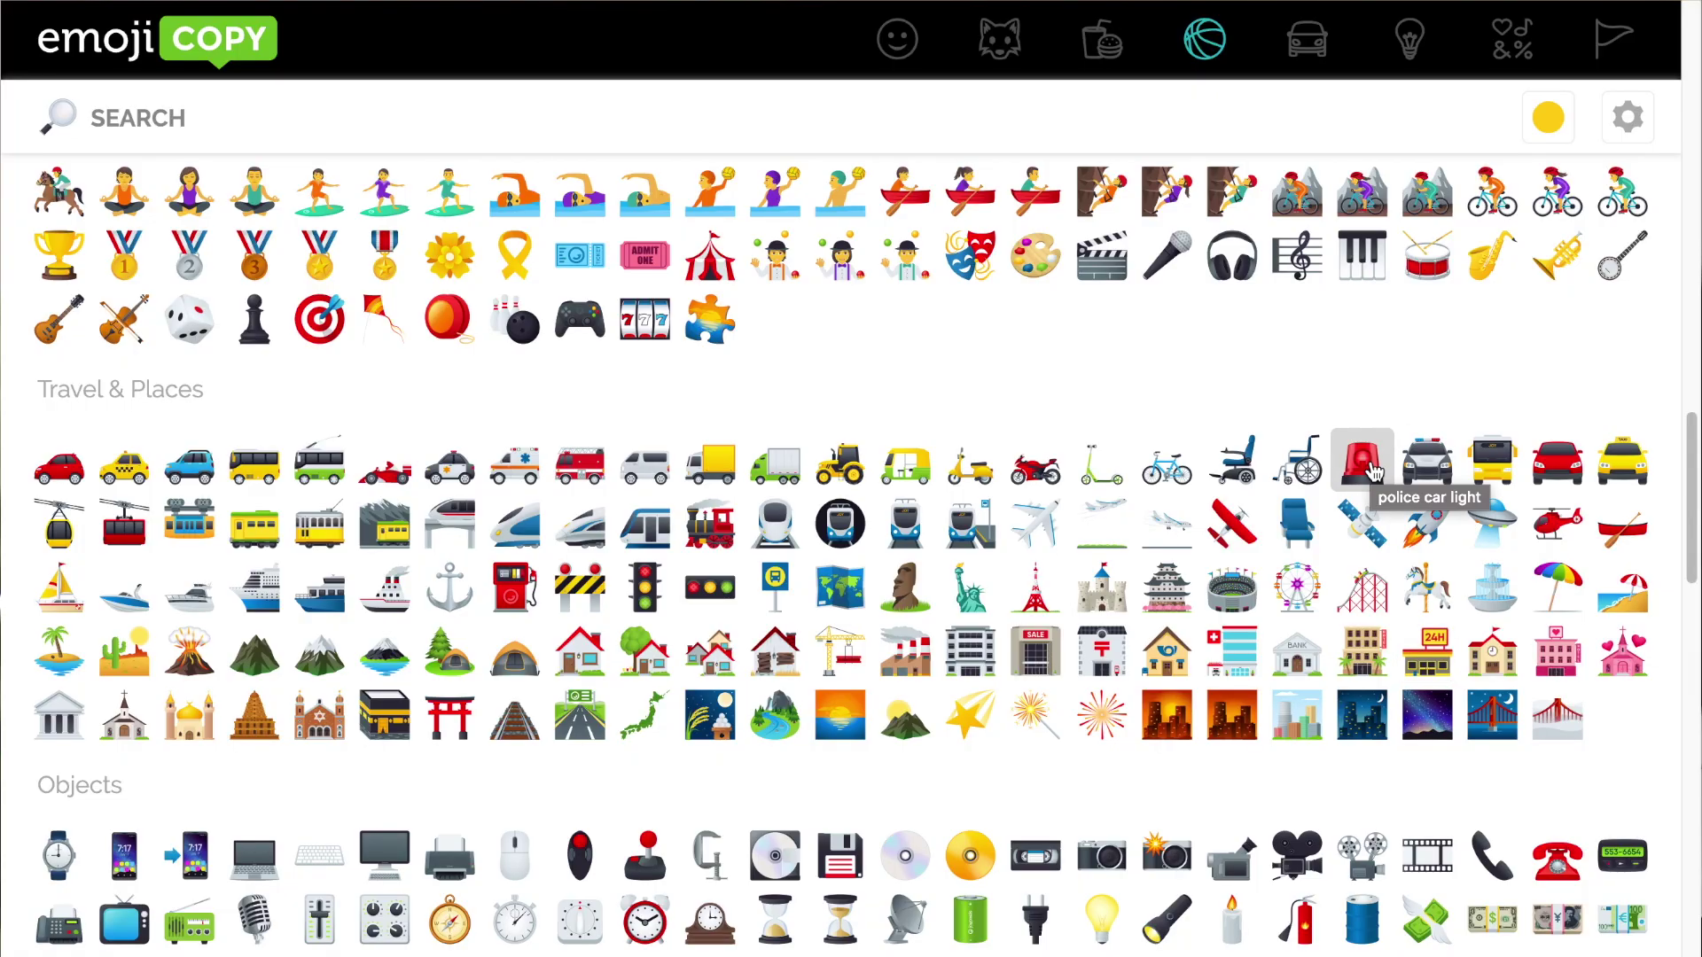
pyautogui.click(1374, 470)
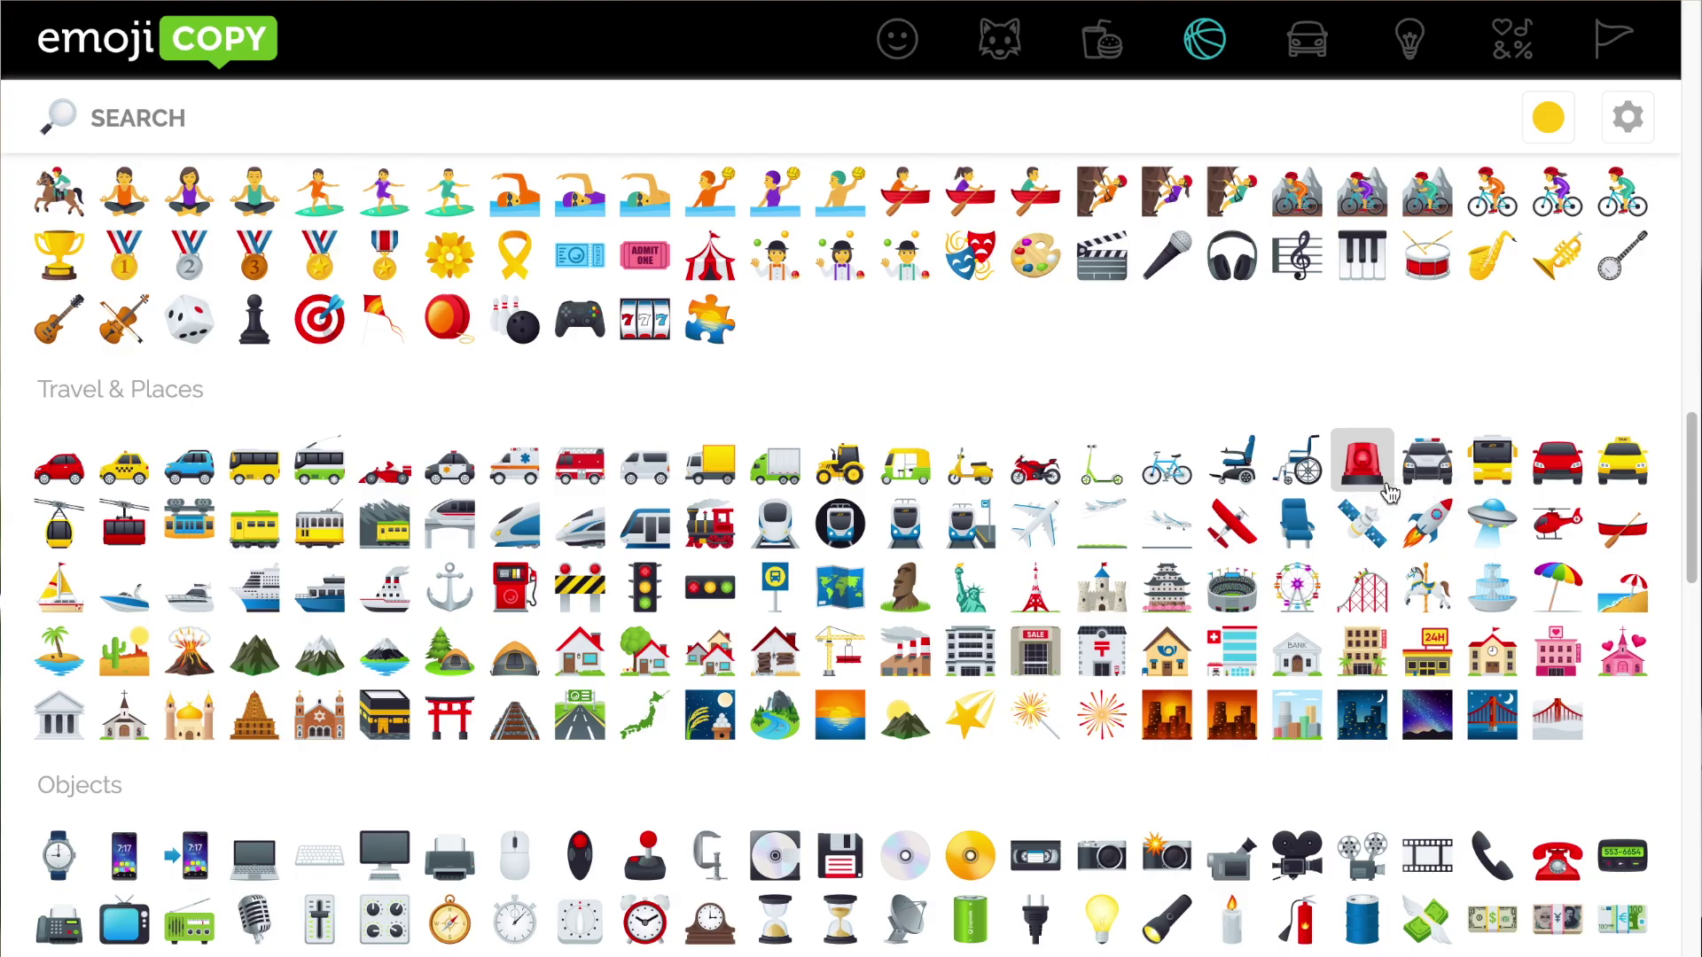
pyautogui.scroll(-15, 1389, 493)
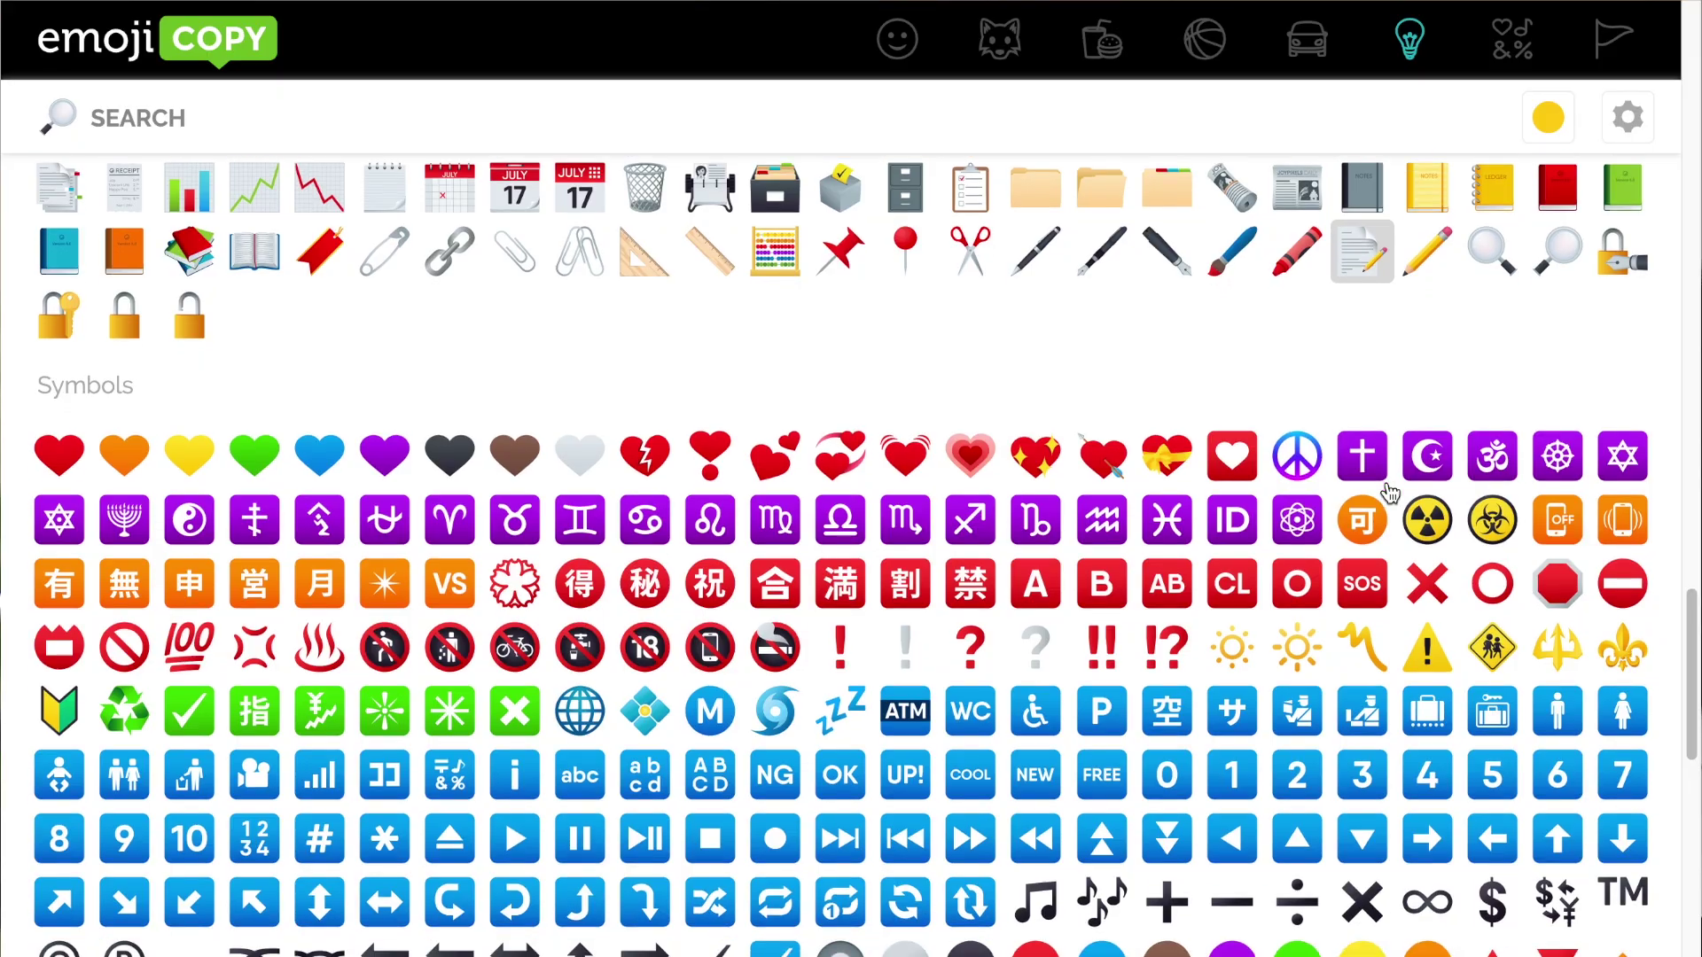
pyautogui.scroll(-1, 1389, 493)
pyautogui.scroll(-3, 1026, 577)
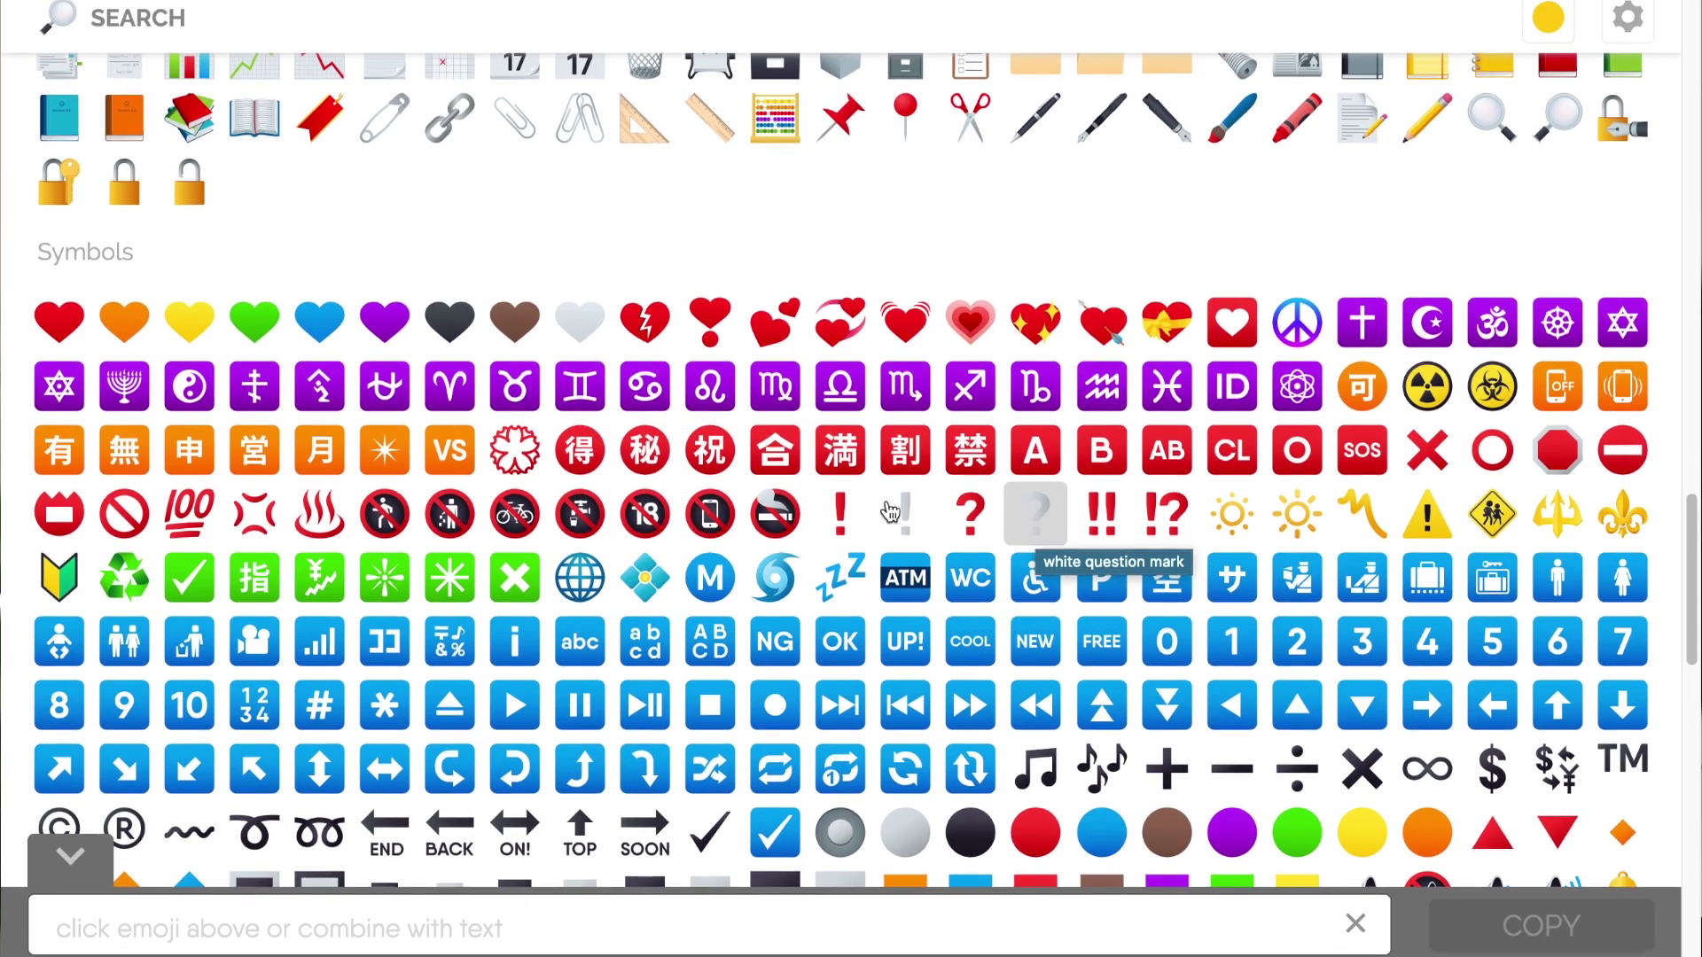
pyautogui.click(846, 507)
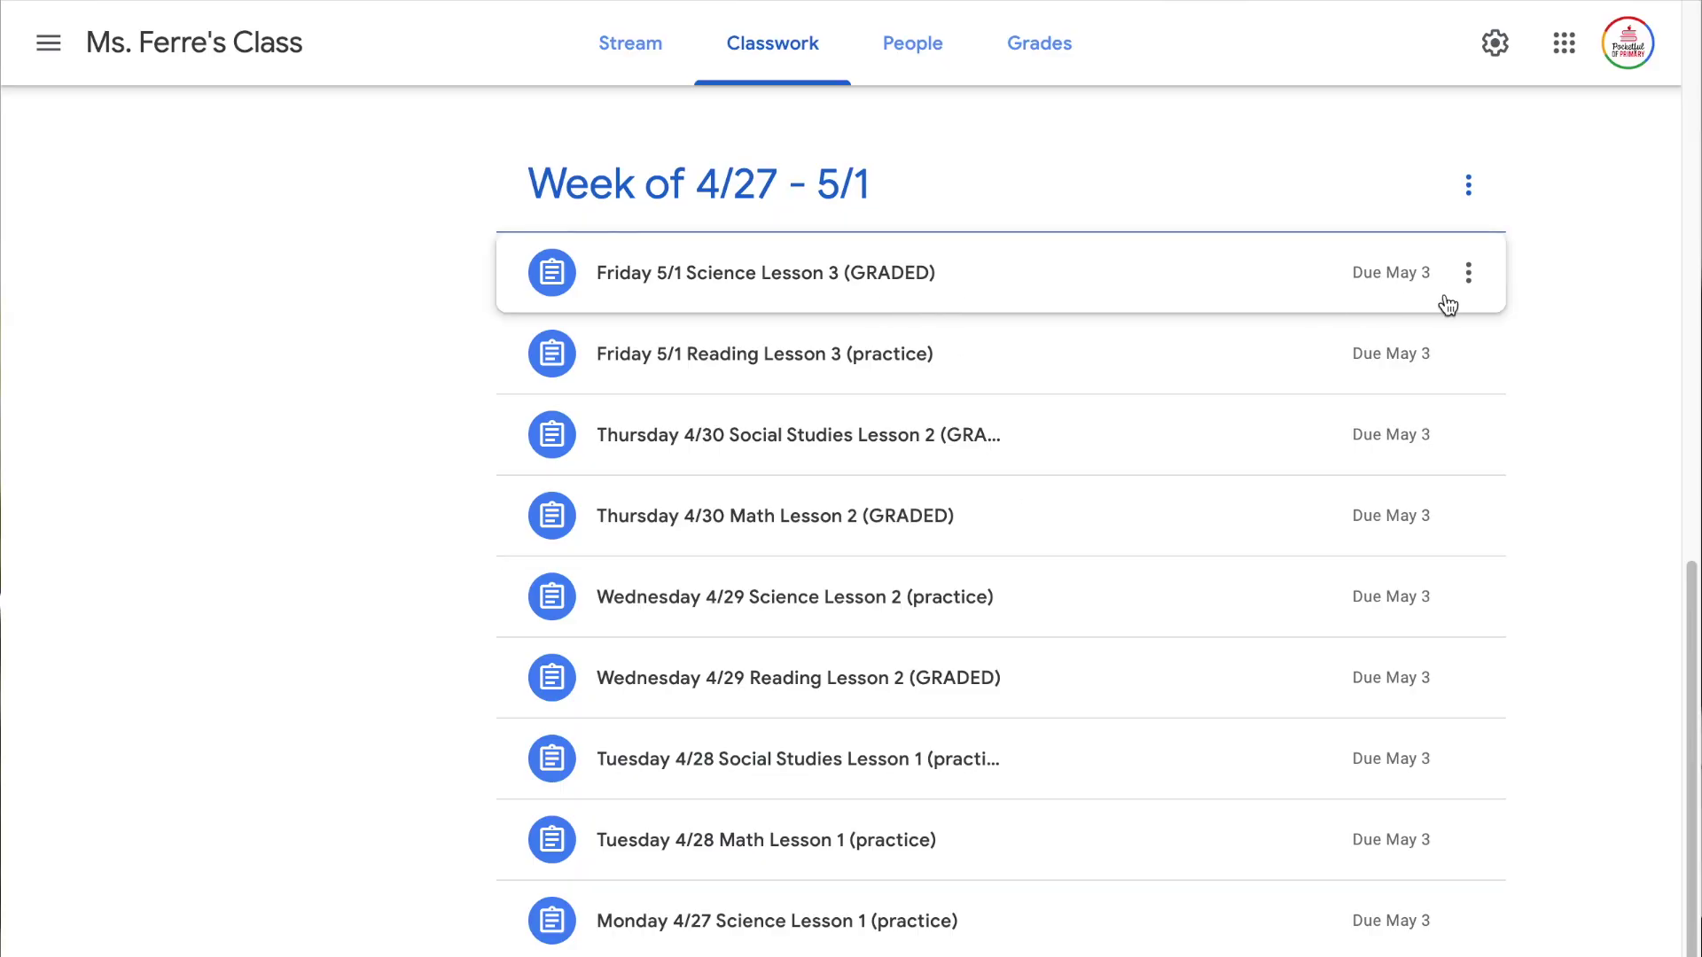
# Add ❗ to the start of the Friday 5/1 Science Lesson 3 title and save
pyautogui.click(1467, 276)
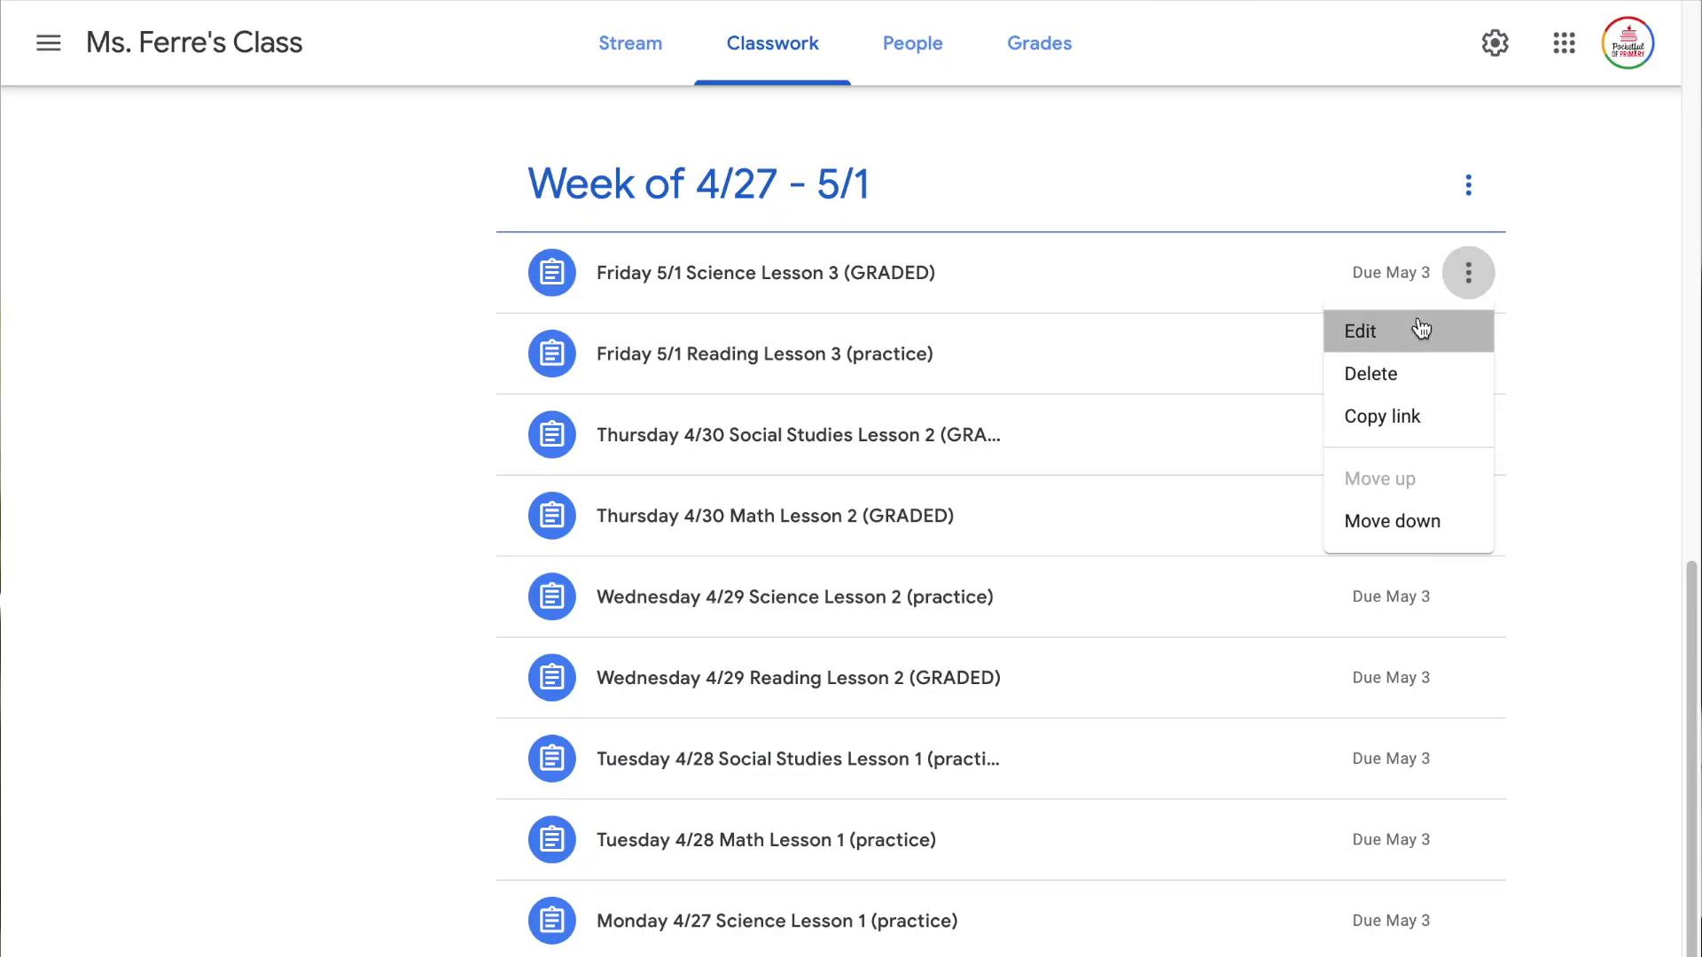
pyautogui.click(1421, 329)
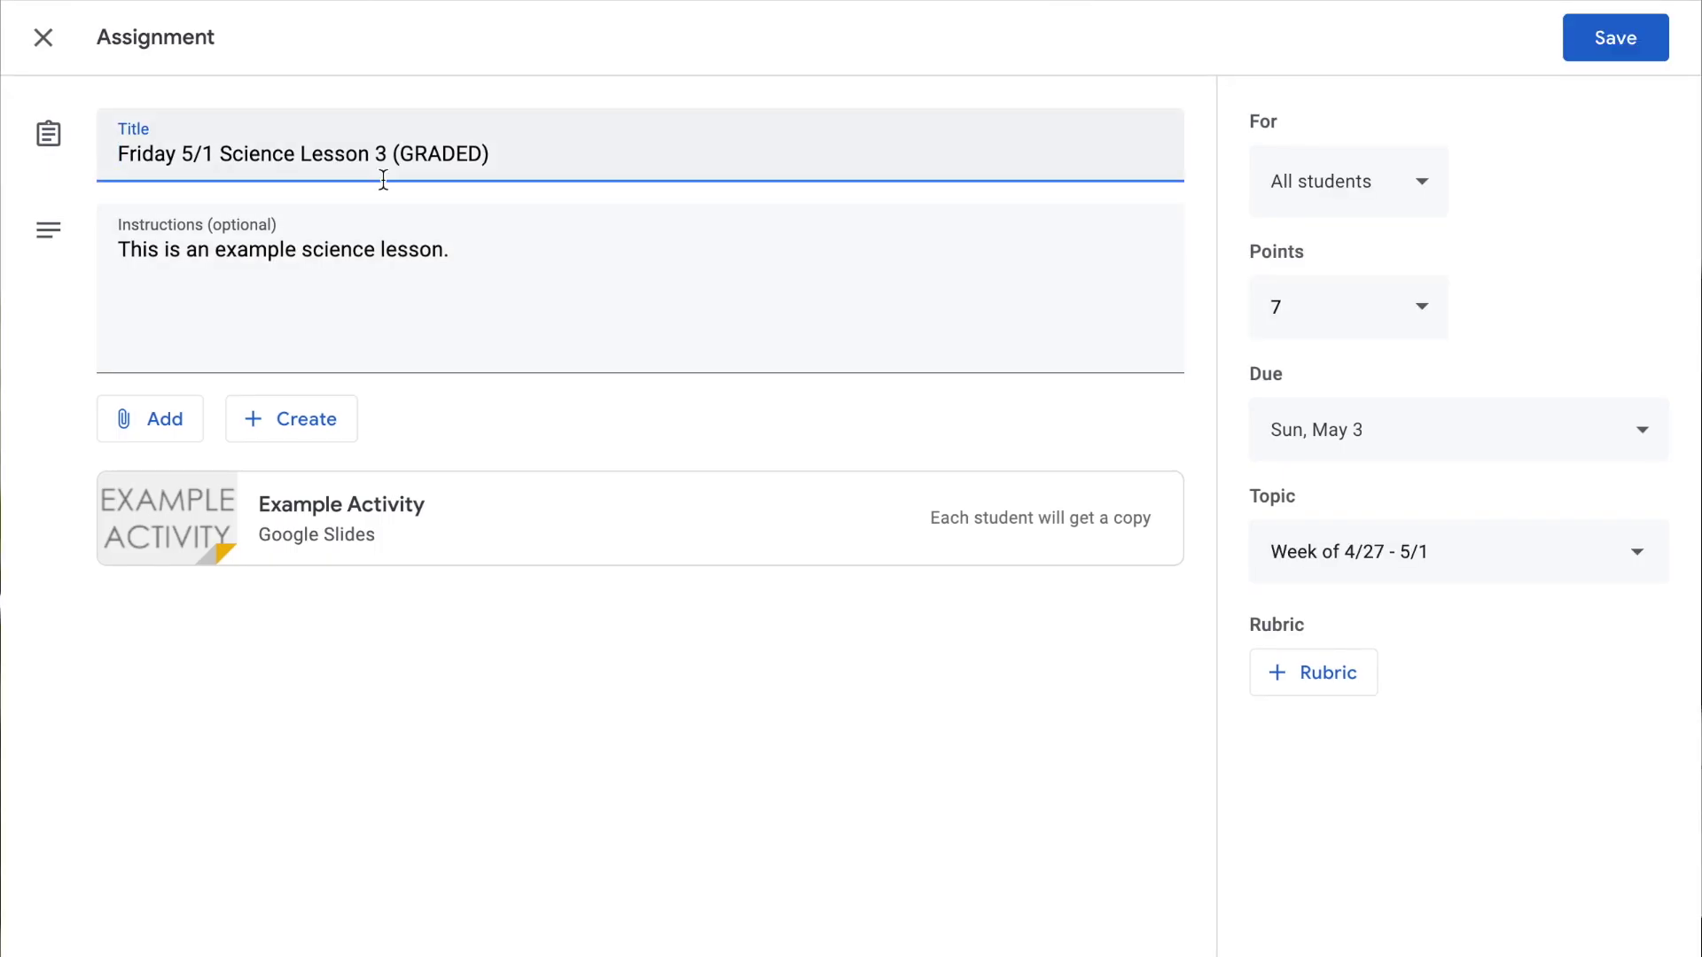
pyautogui.write('!')
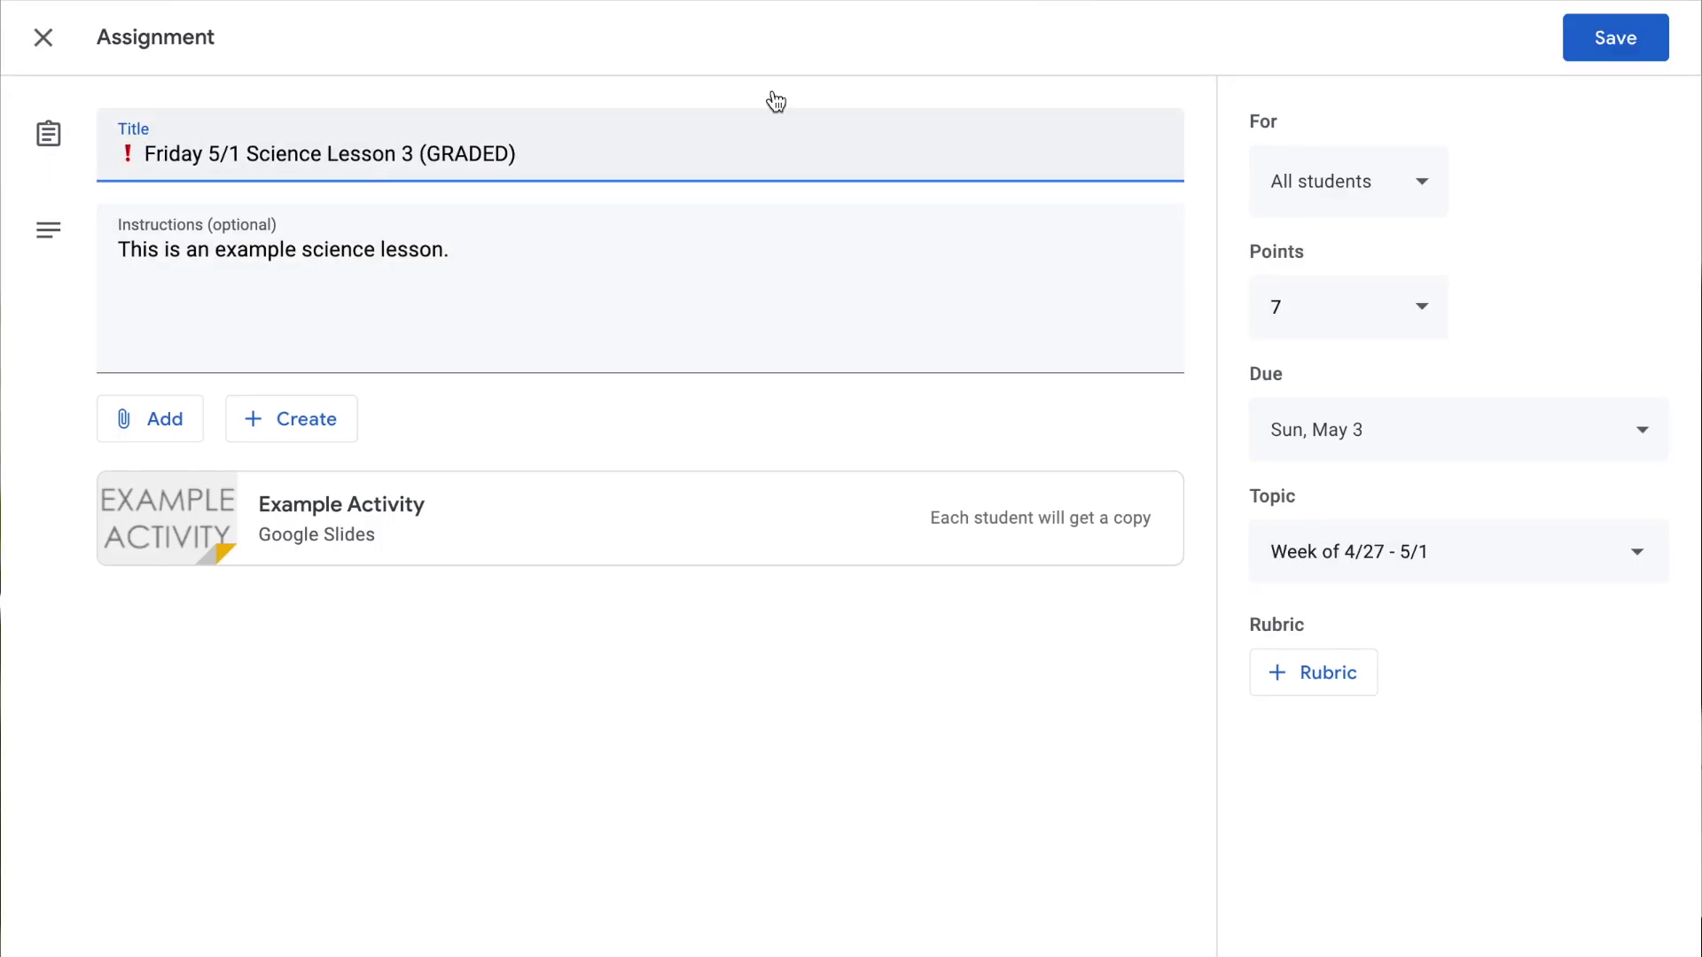
pyautogui.click(1607, 43)
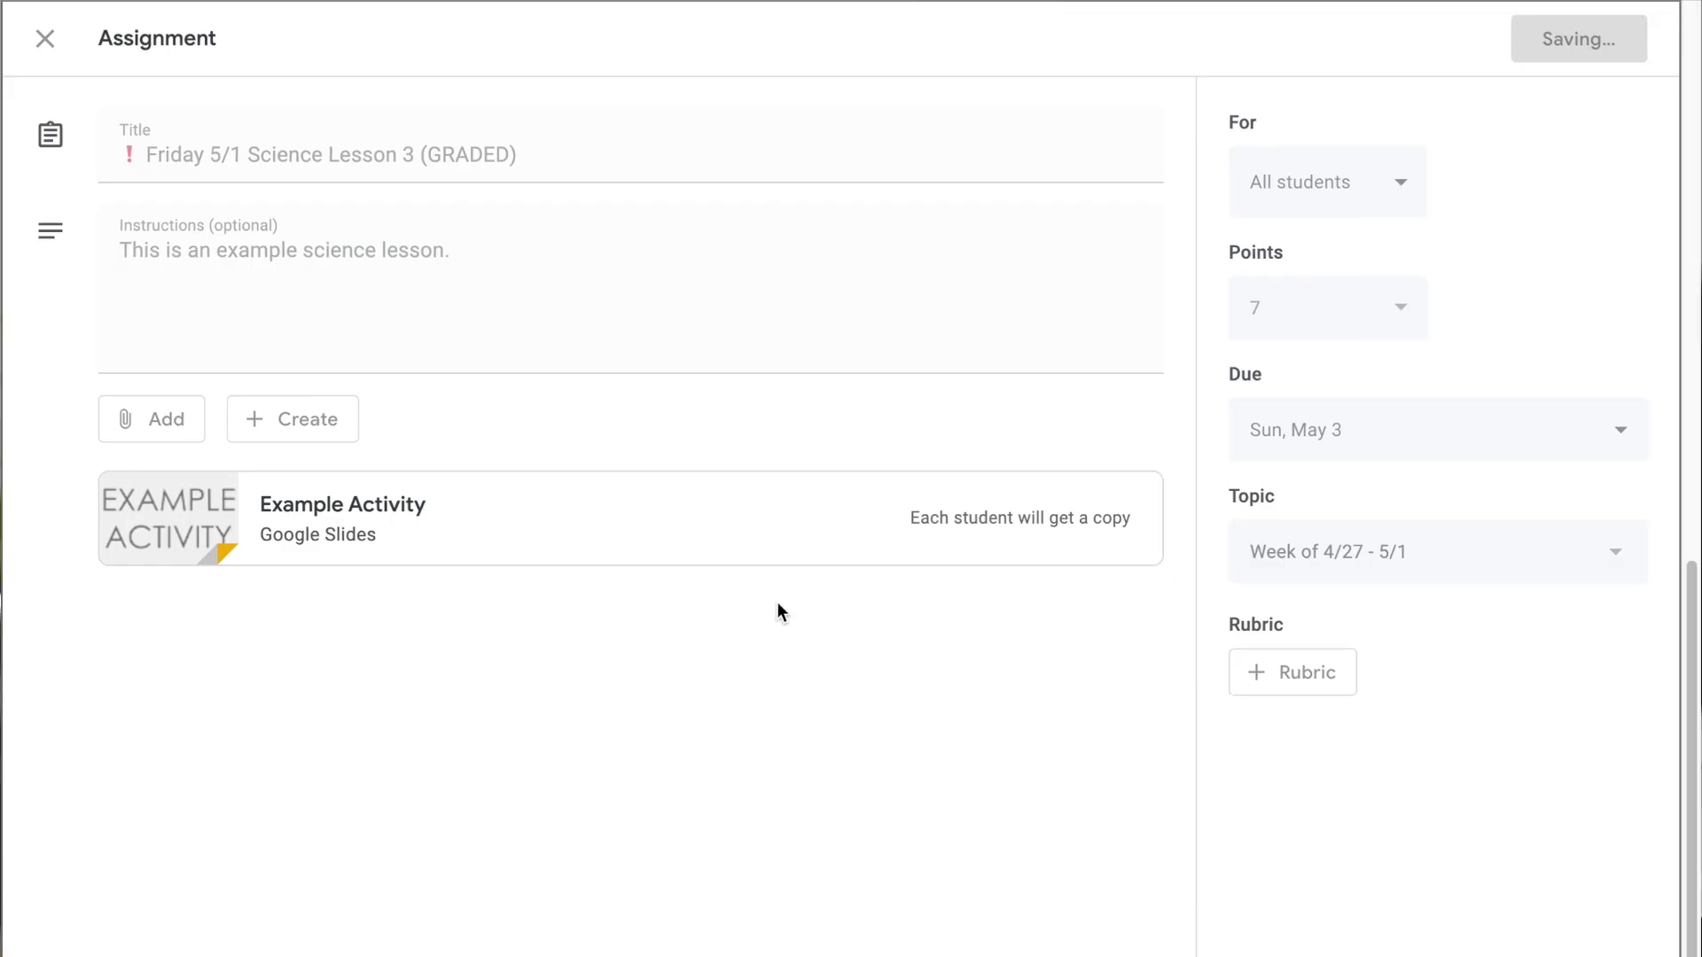